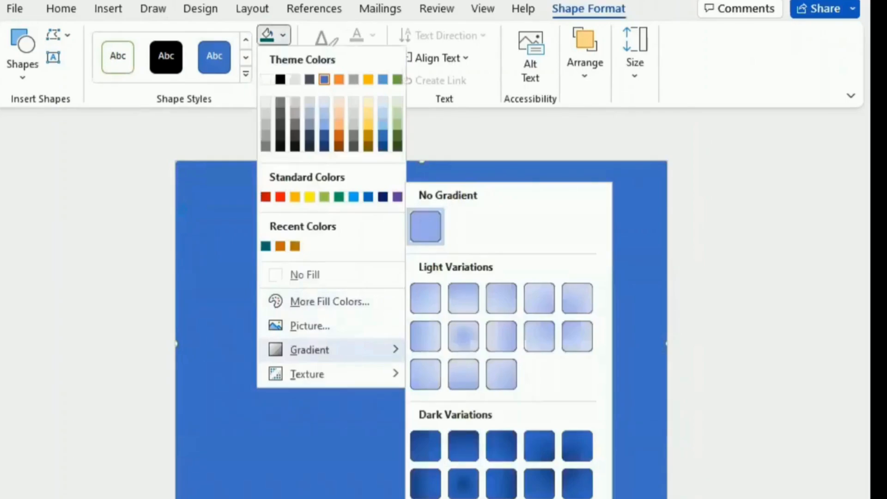
Apply a gradient fill to the page-sized background rectangle and set both gradient stops to dark blue
left_click(478, 498)
left_click(662, 267)
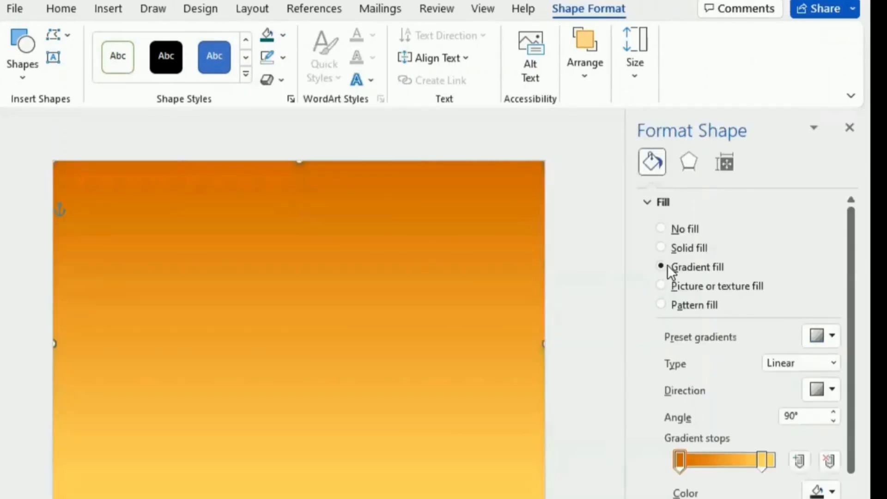
left_click(763, 460)
left_click(821, 491)
left_click(844, 393)
left_click(679, 459)
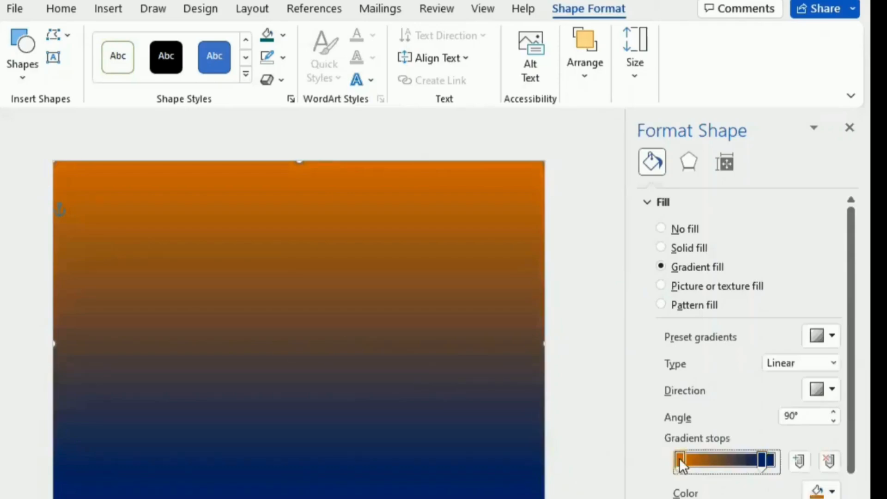
left_click(821, 491)
left_click(845, 394)
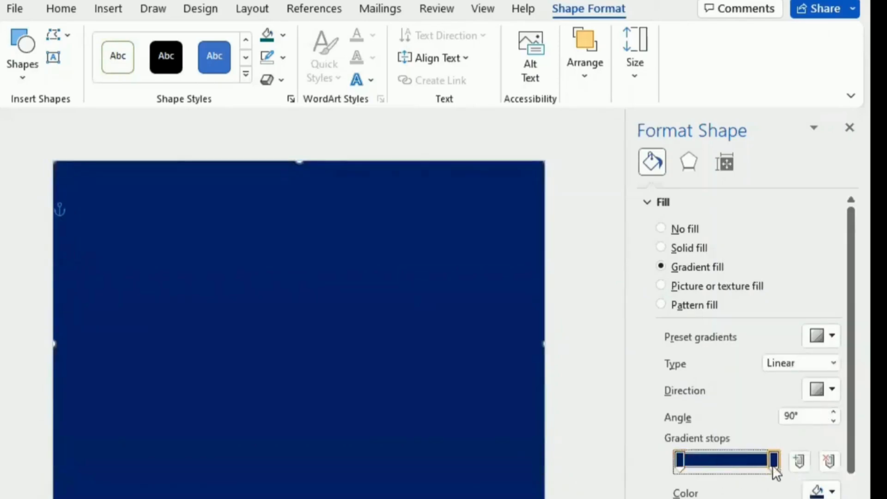
Raise the end gradient stop's brightness to 27% and set a 45° linear diagonal direction for the background rectangle
scroll(804, 486, "down", 3)
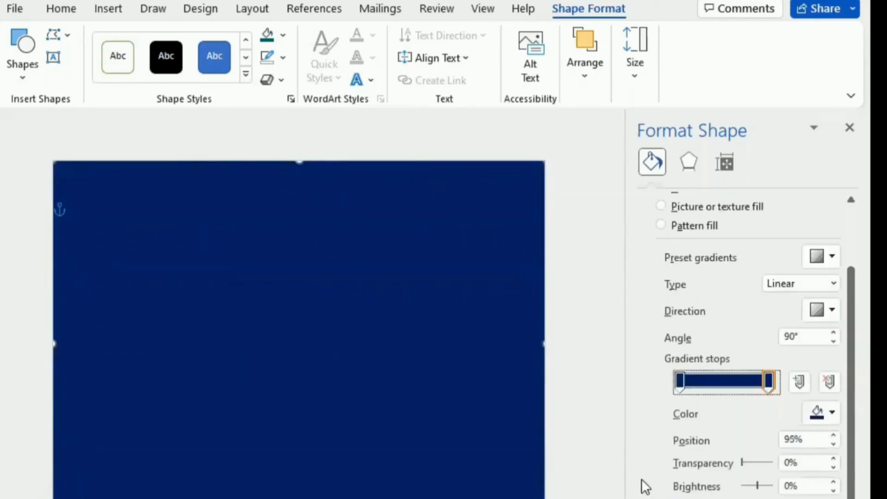
left_click(834, 482)
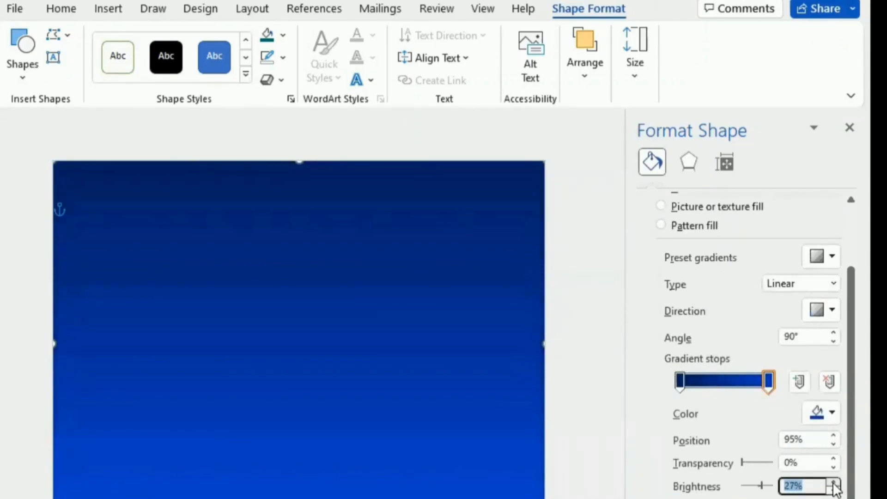
left_click(831, 309)
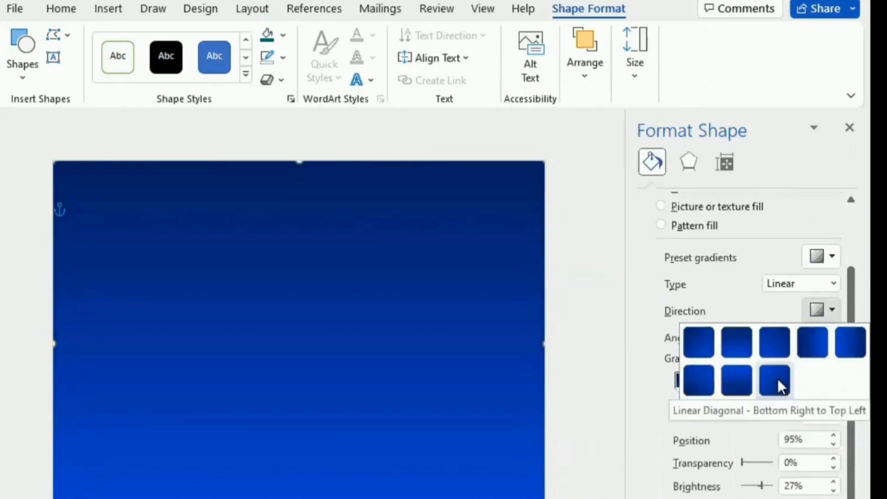
left_click(702, 343)
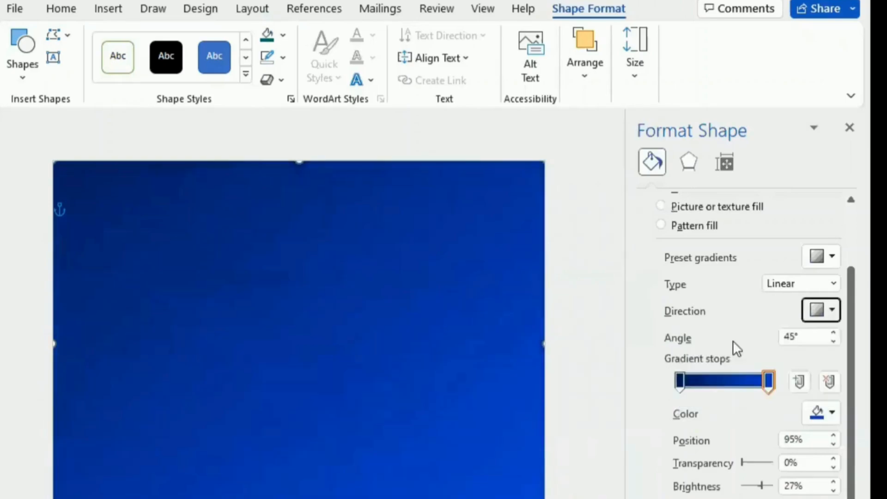
Position the bright blue gradient stop at 50% and darken the end stop so the background is dark at both corners
left_click_drag(771, 381, 727, 381)
left_click(771, 382)
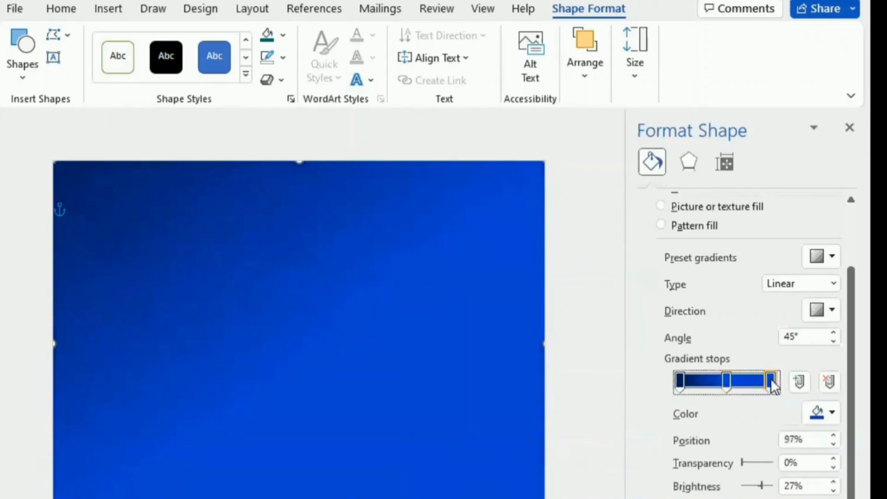
left_click(834, 491)
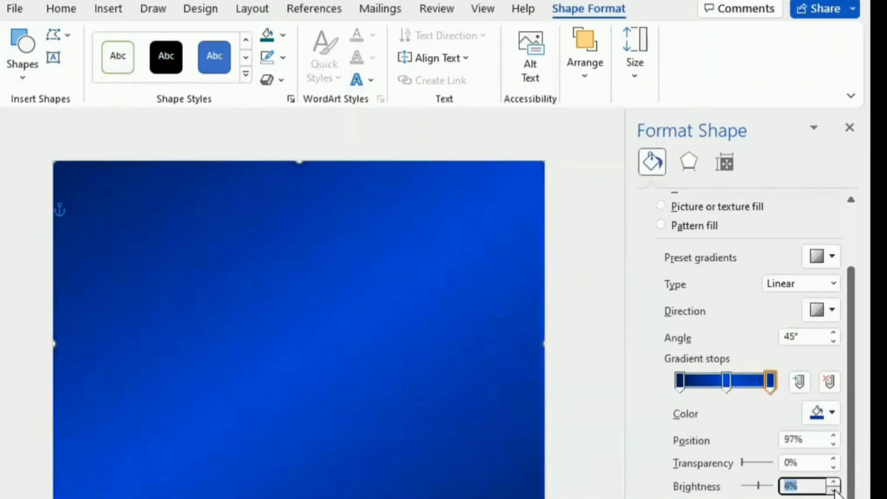
left_click(727, 381)
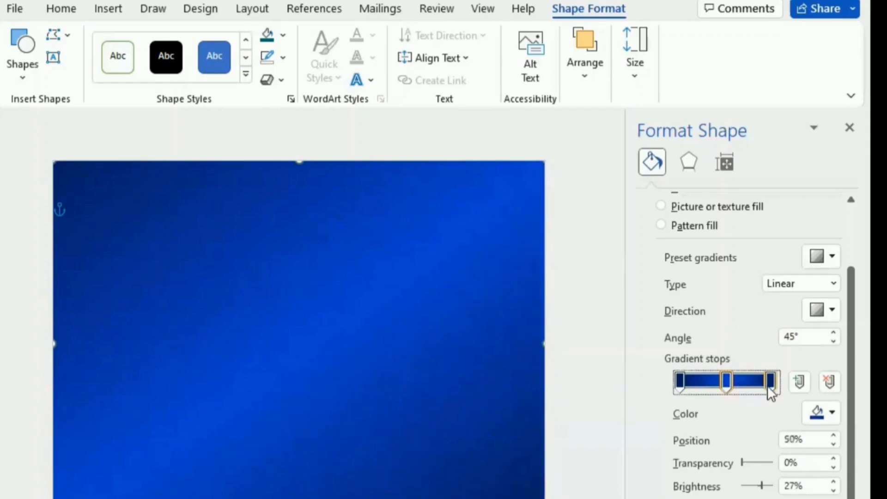
left_click_drag(769, 382, 766, 381)
left_click(604, 390)
left_click(848, 129)
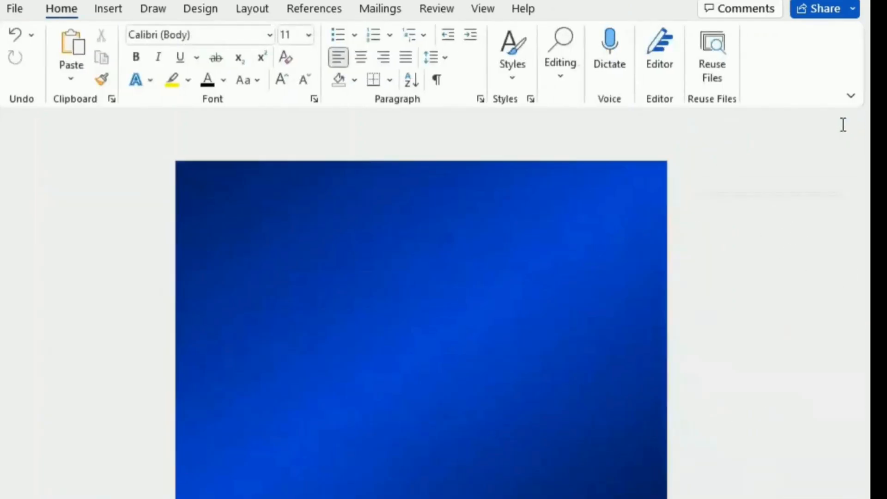
Draw a large rectangle slightly inside the blue background's edges and nudge it to leave an even border
left_click(108, 9)
left_click(179, 36)
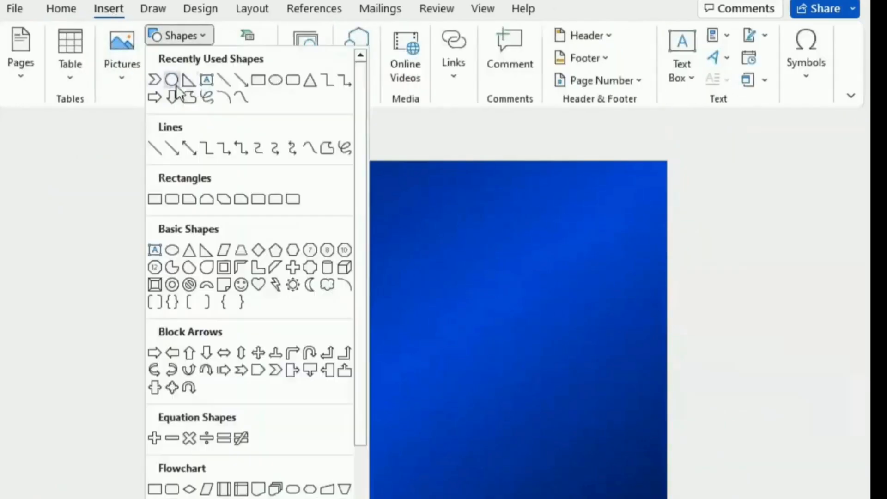
left_click(258, 81)
left_click_drag(198, 185, 649, 488)
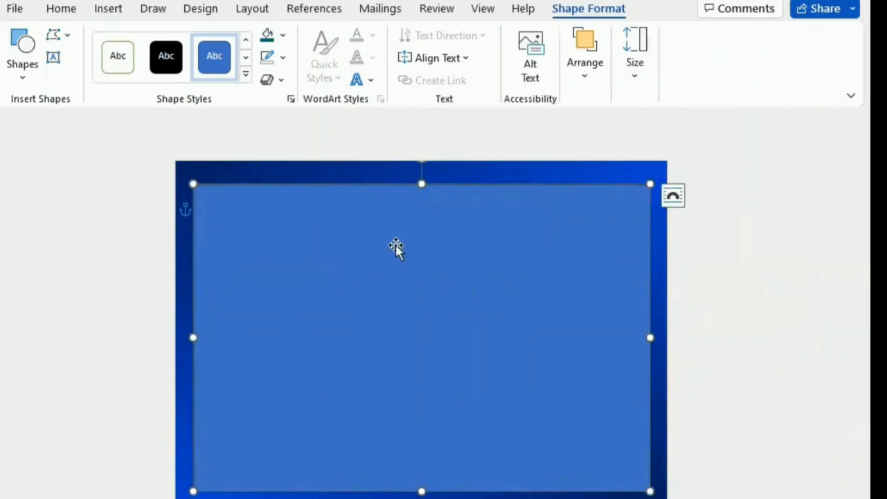
left_click_drag(411, 310, 410, 308)
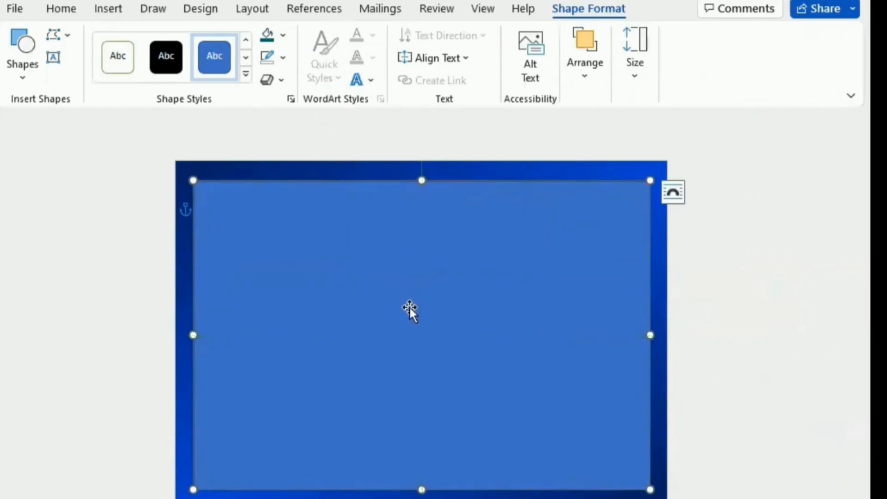
Fill the inner rectangle with white and give it a thick orange outline
left_click(282, 35)
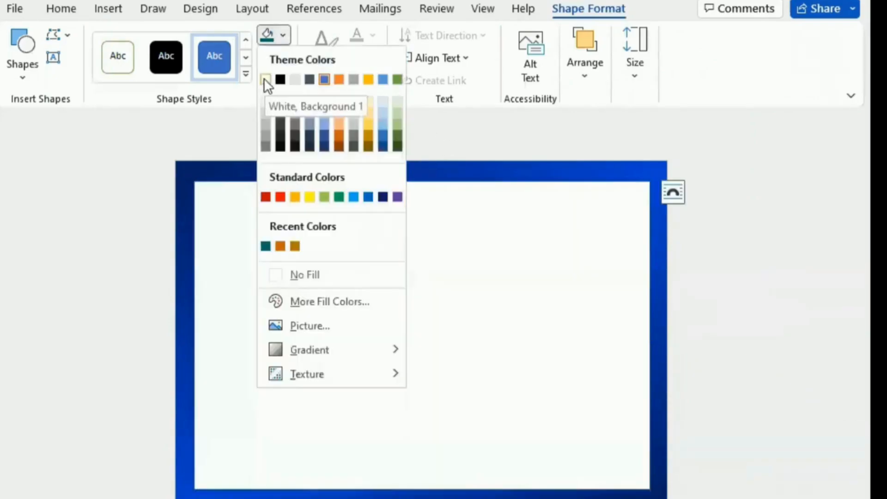
left_click(264, 79)
left_click(282, 57)
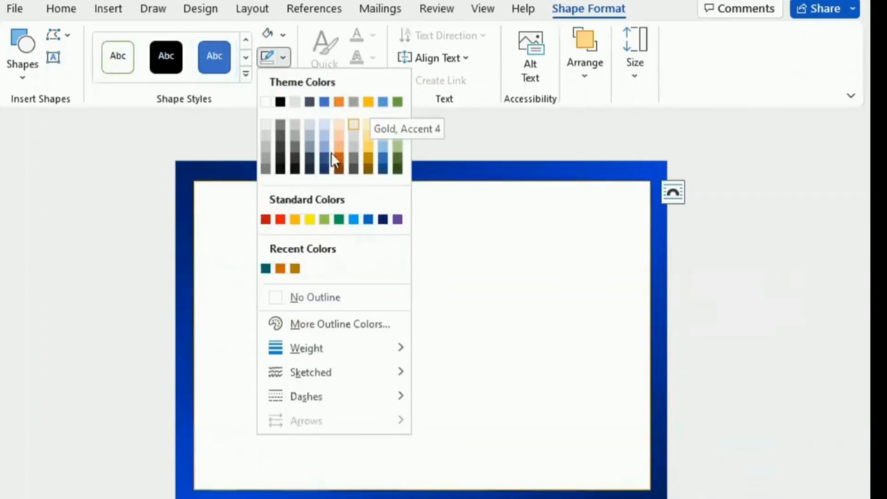
left_click(296, 218)
left_click(283, 58)
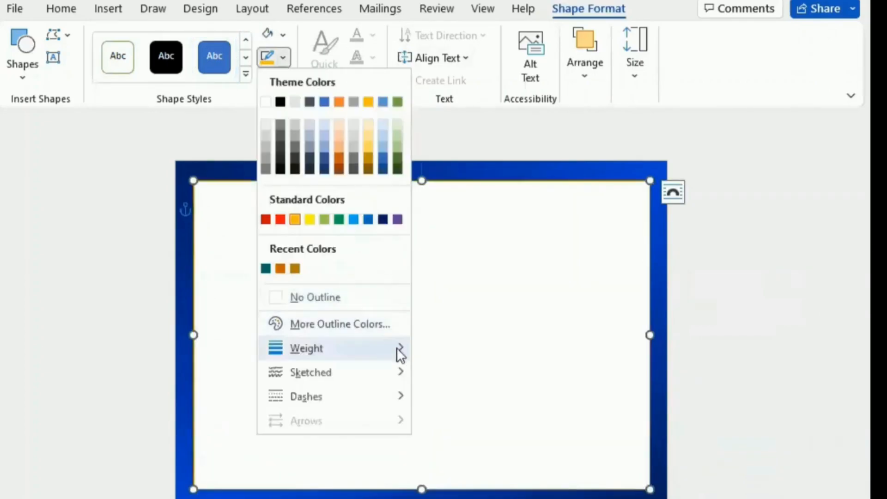
mouse_move(396, 349)
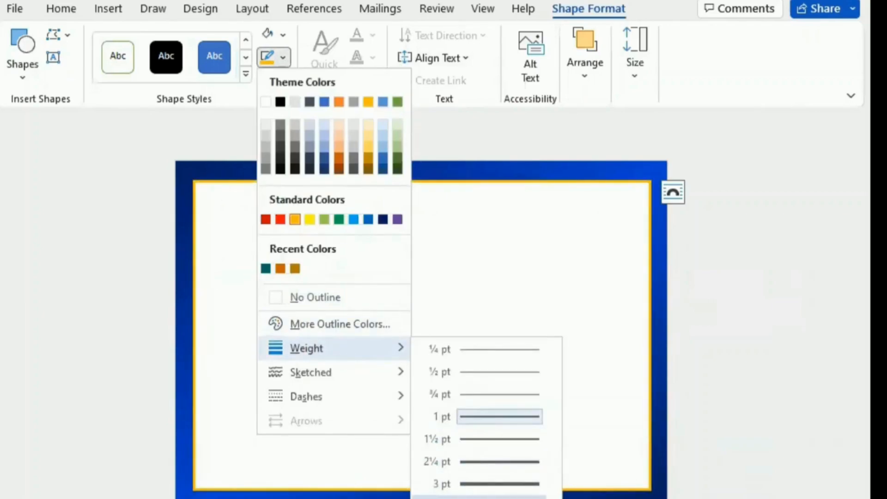
left_click(473, 498)
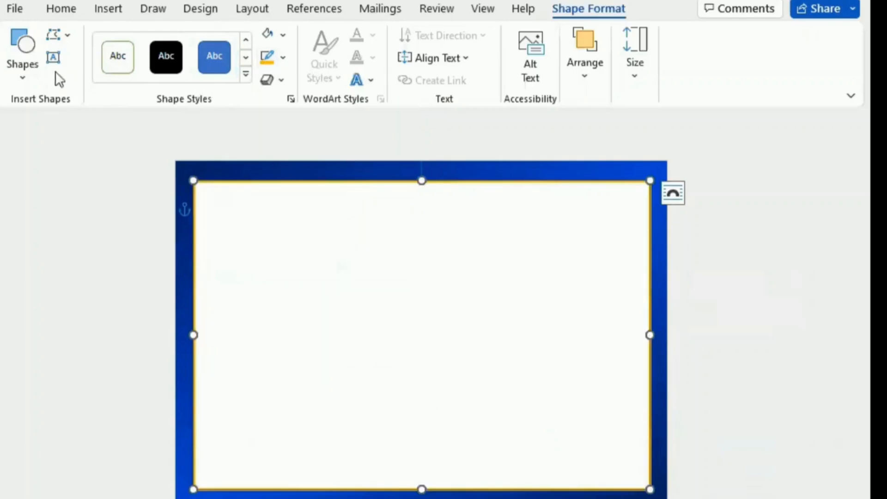
Draw a smaller rectangle over the certificate's lower-left area and rotate it clockwise so it slopes down toward the right
left_click(28, 60)
left_click(117, 120)
mouse_move(185, 327)
left_mouse_down()
mouse_move(305, 479)
mouse_move(404, 413)
left_mouse_up()
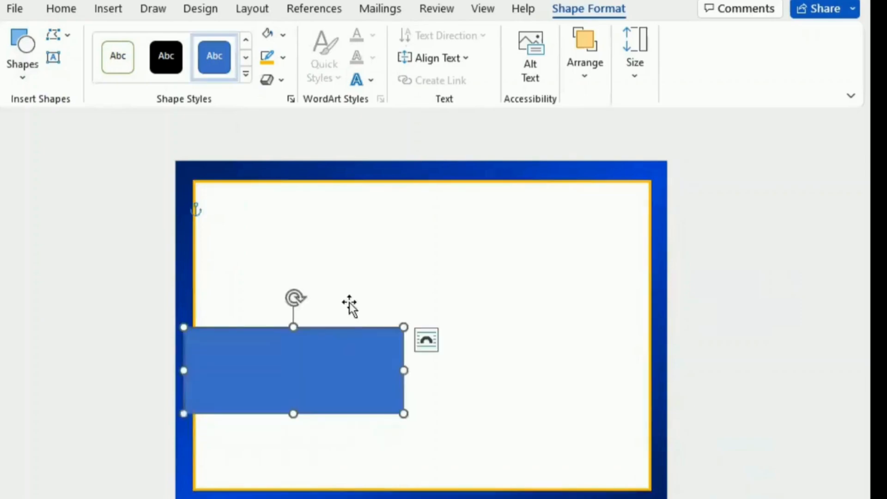
left_click_drag(294, 298, 257, 400)
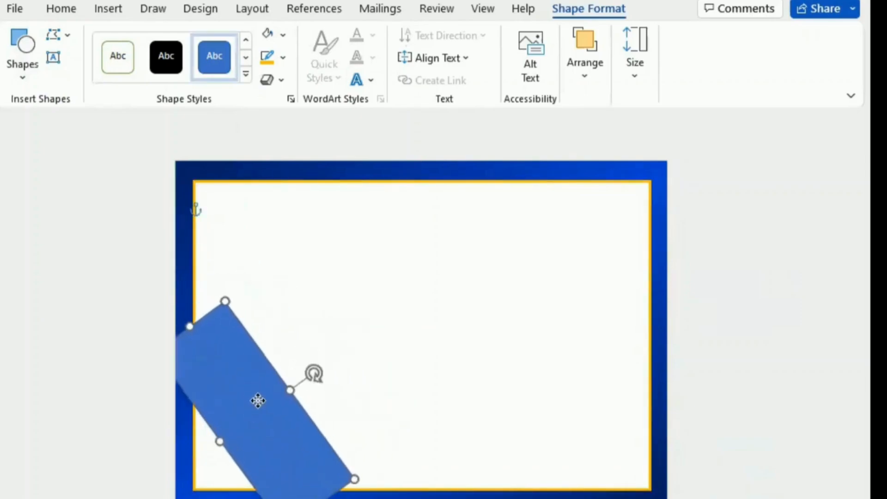
Stretch the rotated rectangle past the page edges as a diagonal band and place a copy across the upper-right corner
left_click_drag(189, 326, 131, 256)
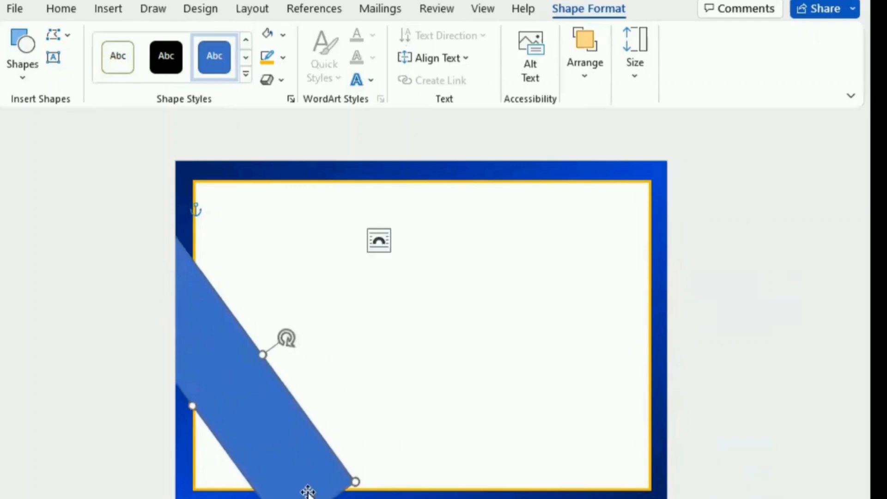
left_click_drag(320, 498, 347, 498)
left_click_drag(278, 371, 592, 265)
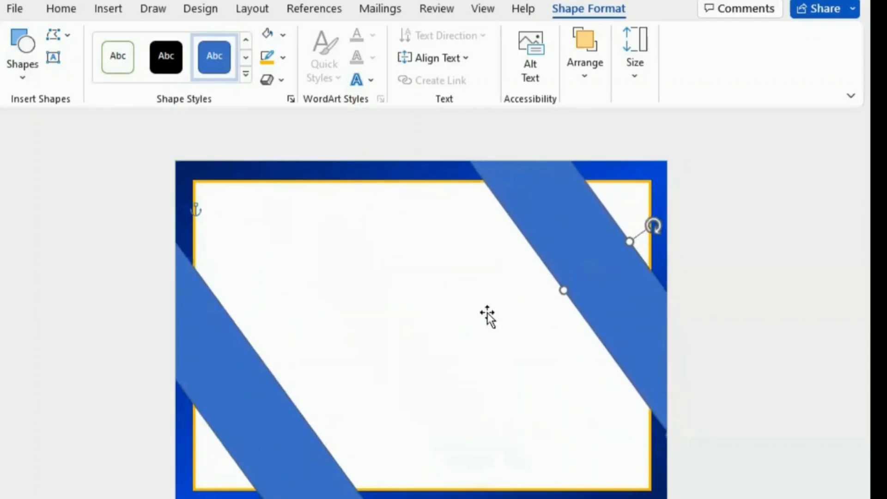
Give both diagonal bands an orange outline with a 3 pt weight
left_click(248, 381, "shift")
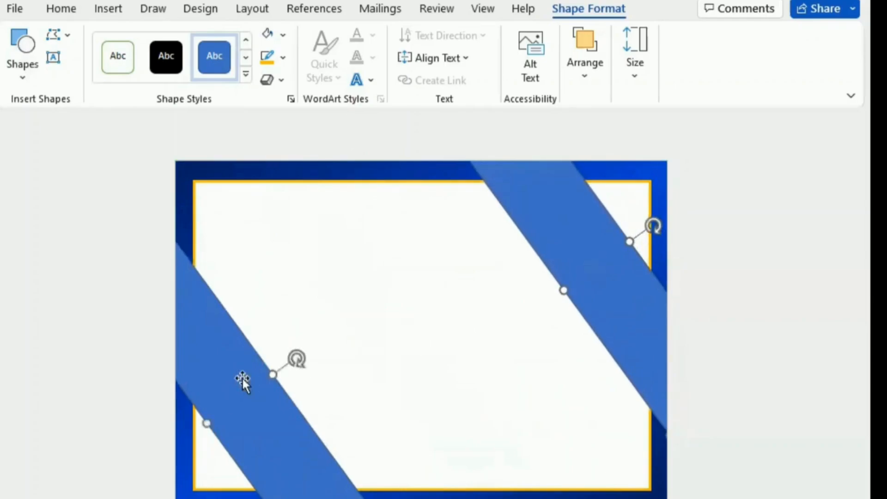
left_click(271, 63)
mouse_move(400, 345)
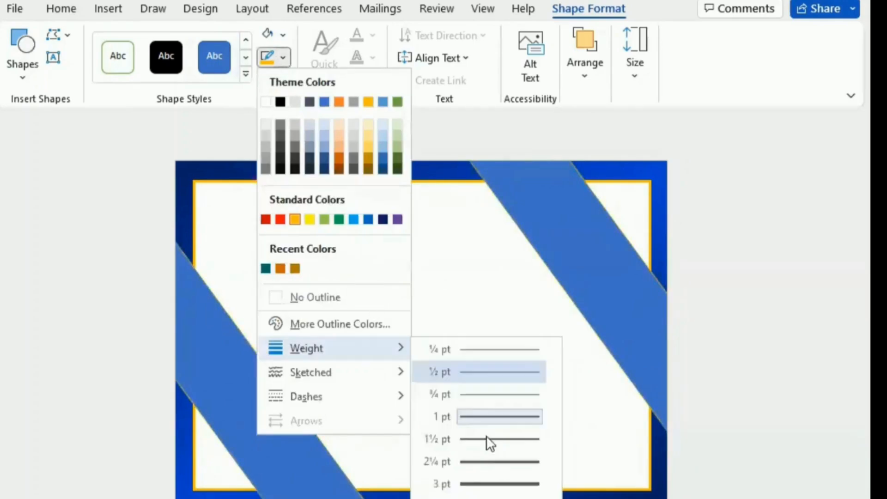
left_click(484, 480)
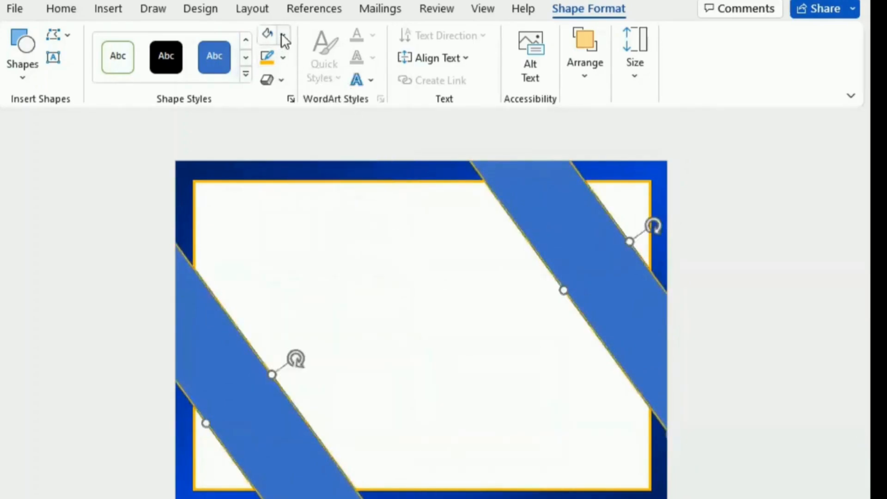
Switch both diagonal bands from a solid fill to the dark blue gradient fill
left_click(282, 34)
mouse_move(360, 349)
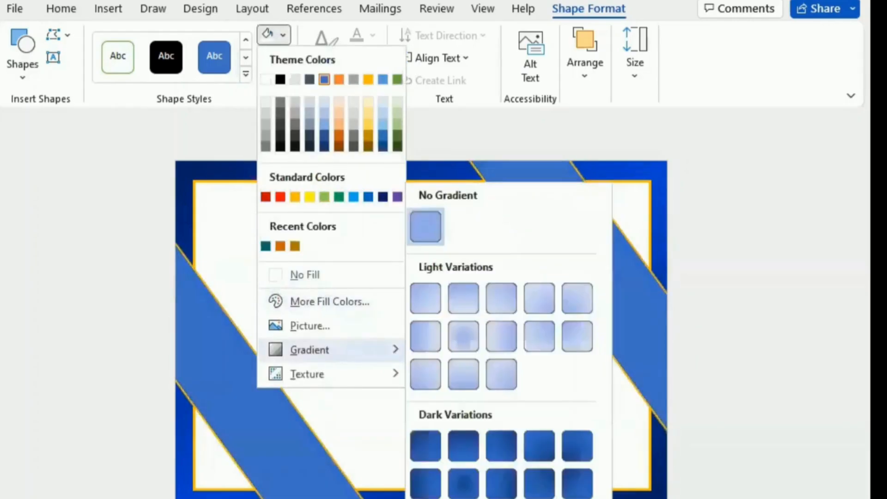
left_click(462, 498)
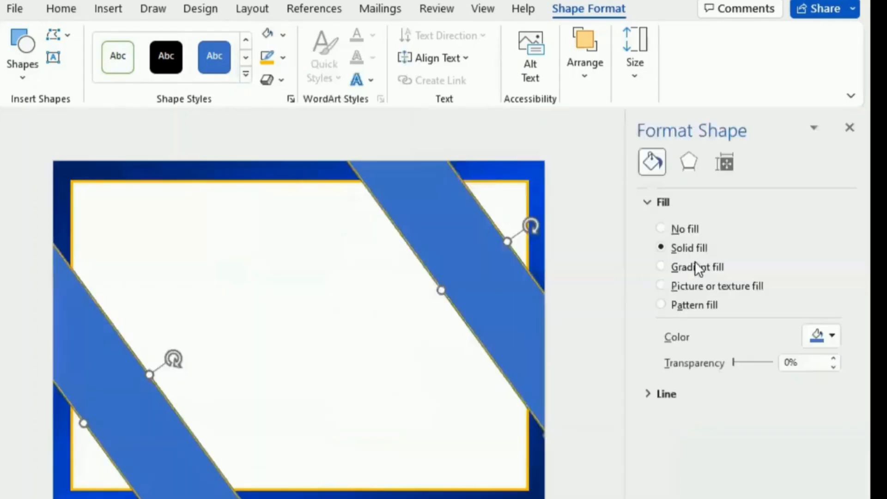
left_click(661, 267)
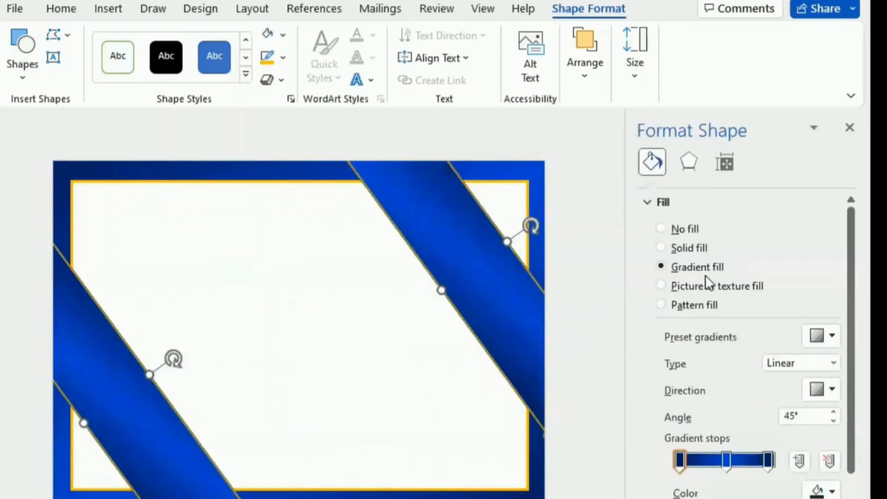
Move the bands' middle gradient stop to 45% and raise its brightness to 50%
left_click(726, 461)
scroll(649, 494, "down", 3)
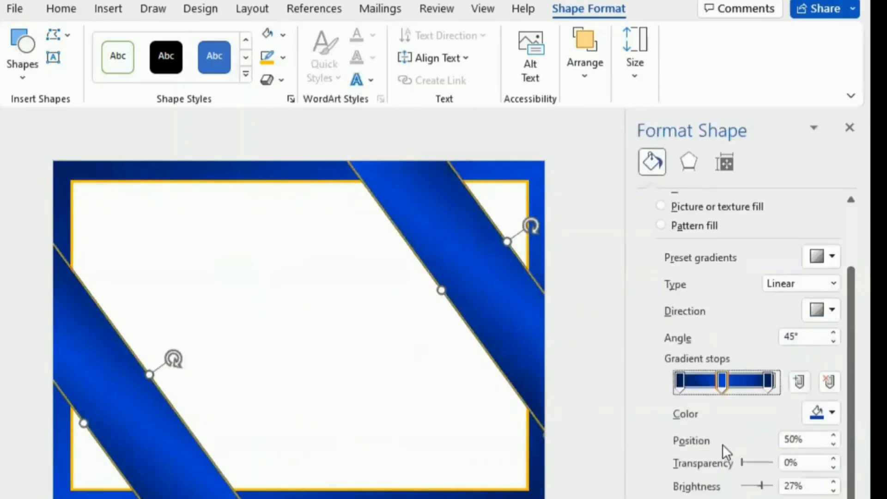
left_click(833, 482)
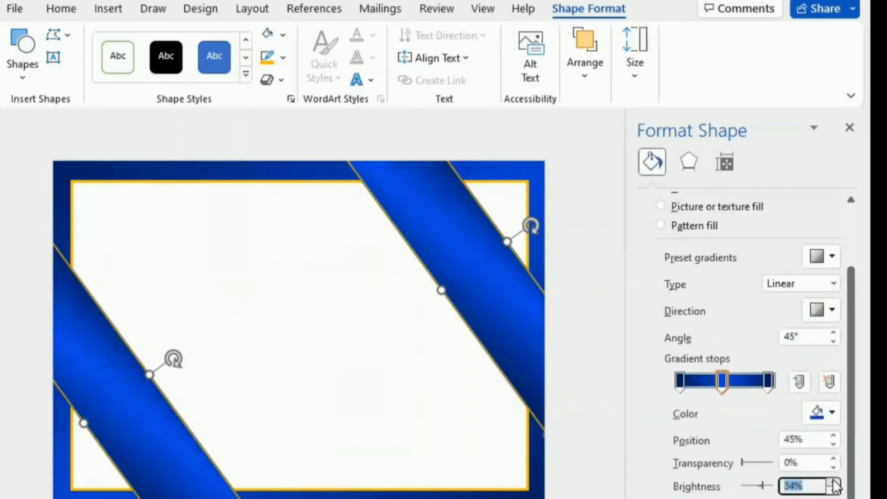
left_click(835, 482)
left_click(835, 482)
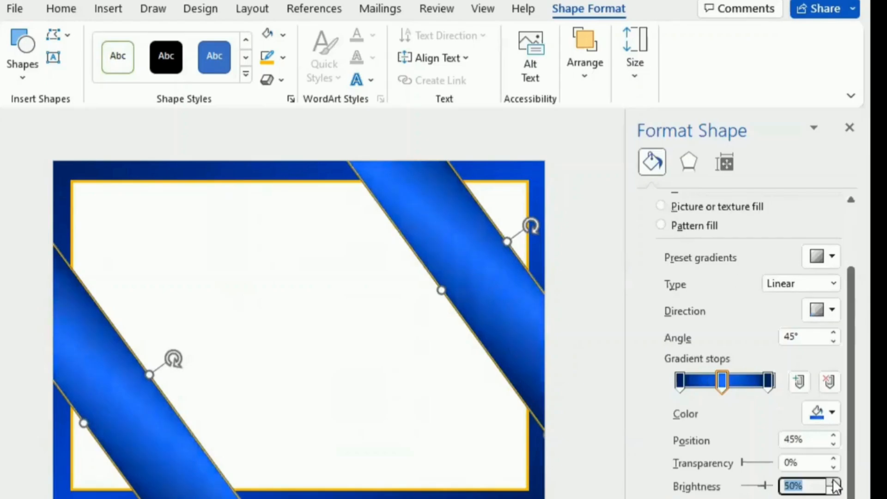
left_click(850, 127)
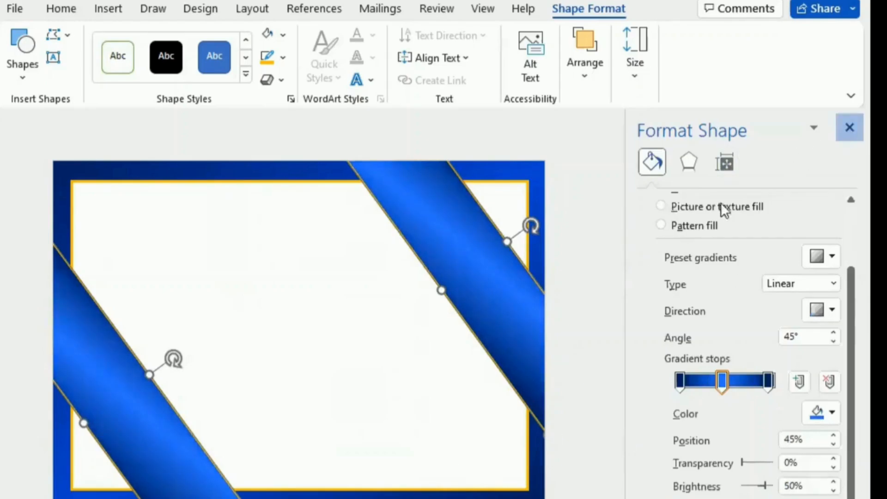
Duplicate the white framed panel, shrink the copy slightly and centre it inside the original frame
left_click(351, 318)
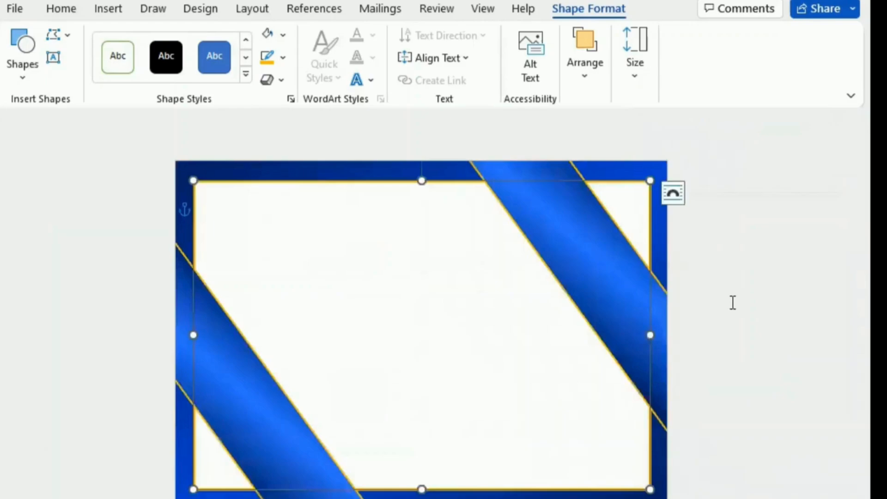
key("ctrl+d")
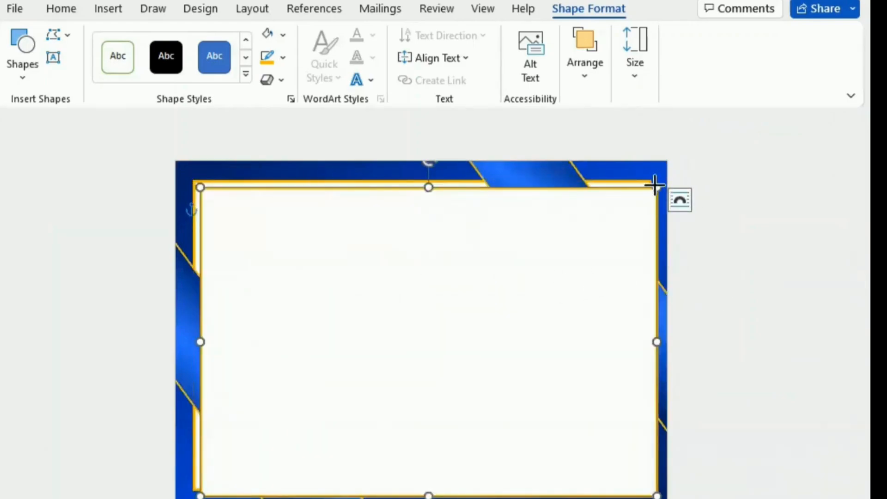
left_click_drag(653, 184, 625, 204)
mouse_move(469, 338)
left_mouse_down()
mouse_move(475, 325)
mouse_move(467, 329)
mouse_move(493, 333)
mouse_move(466, 328)
left_mouse_up()
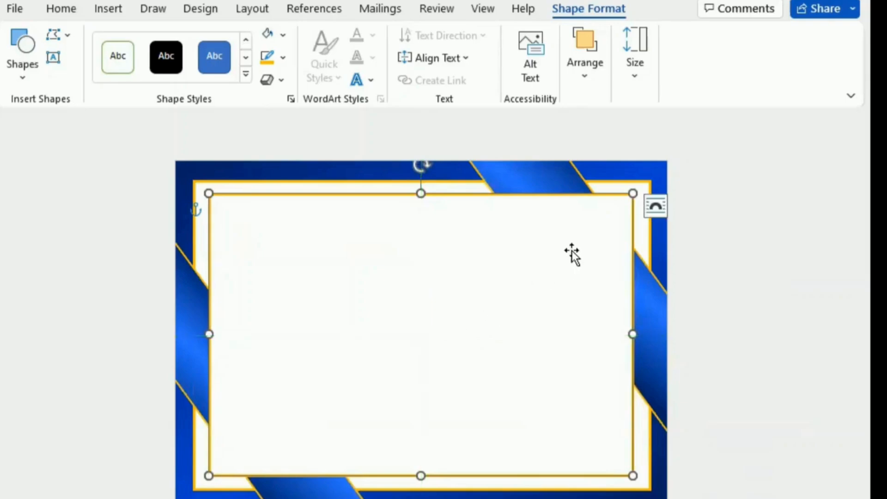
left_click(733, 347)
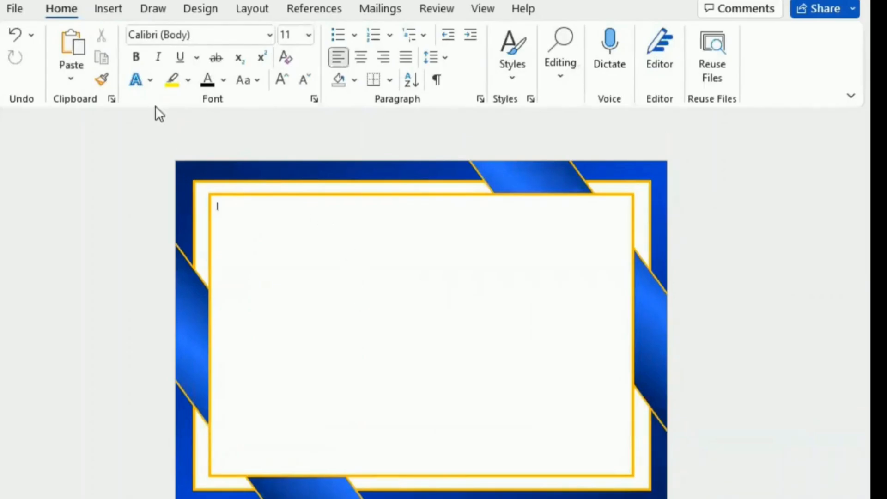
Insert a wide text box across the upper part of the inner panel and enter "Certificate"
left_click(104, 9)
left_click(199, 36)
left_click(207, 80)
mouse_move(250, 221)
left_mouse_down()
mouse_move(457, 245)
mouse_move(589, 279)
left_mouse_up()
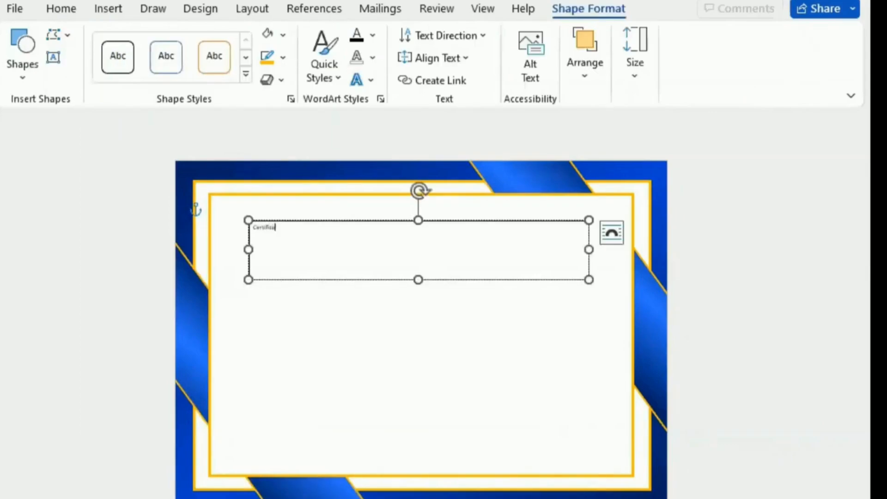
type("Certificate")
Enlarge the "Certificate" text to 80 pt and centre it in its text box
double_click(267, 230)
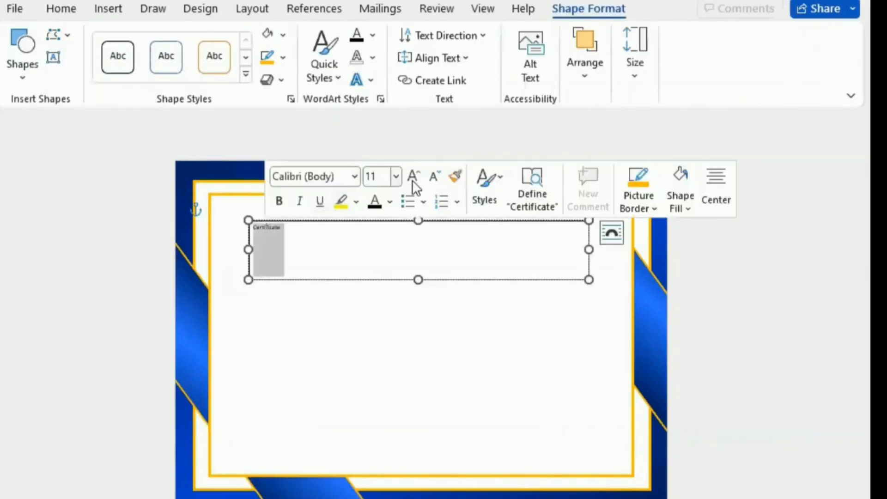
left_click(412, 177)
left_click(412, 176)
left_click(413, 176)
left_click(62, 9)
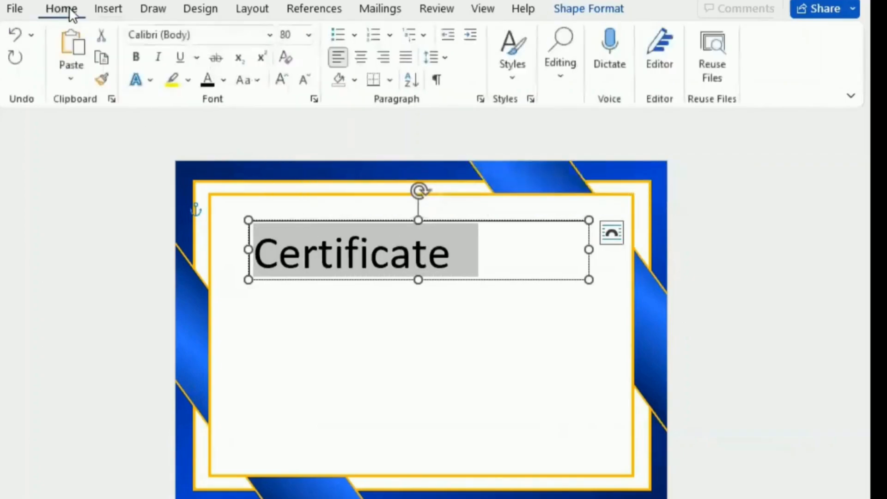
left_click(361, 57)
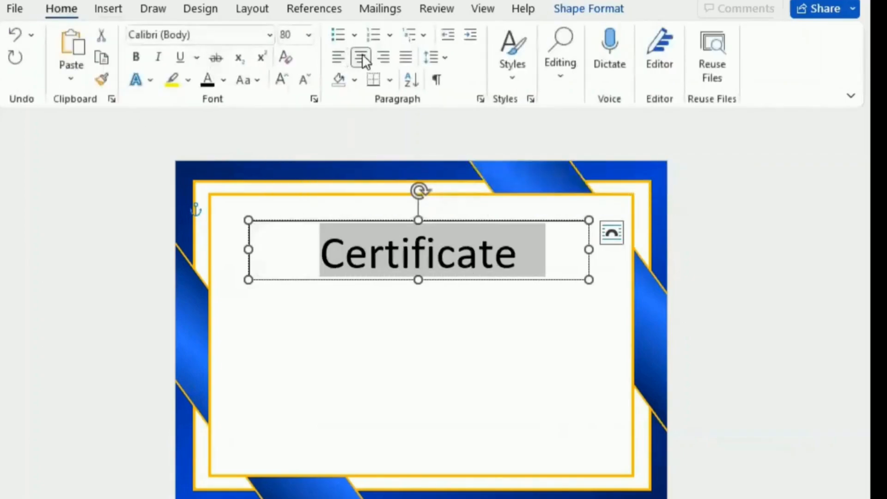
Try the Edwardian Script ITC font on the "Certificate" title
left_click(250, 35)
type("Edwardian Script ITC")
key("Return")
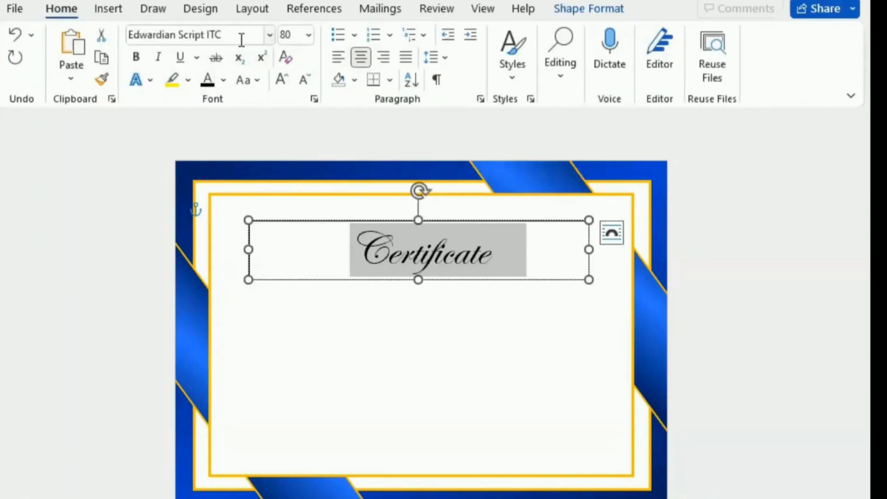
Set the "Certificate" title in Baskerville Old Face at 90 pt
left_click(227, 36)
type("Baskerville Old Face")
key("Return")
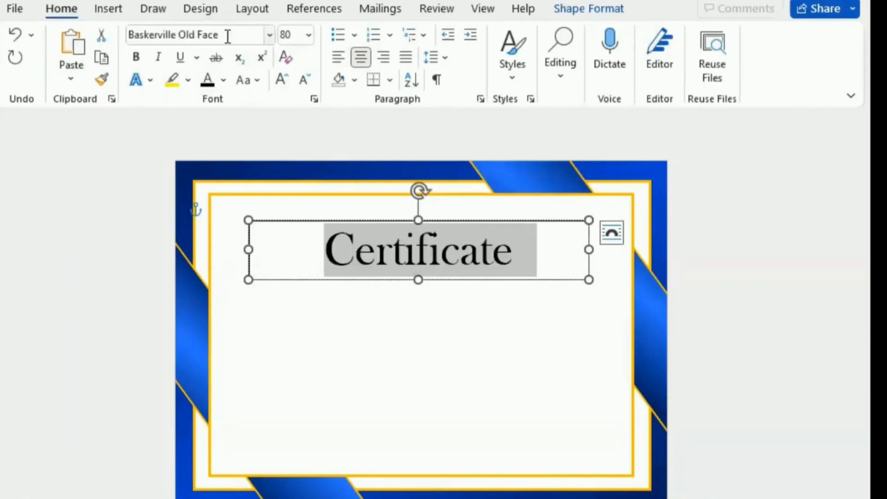
left_click(281, 80)
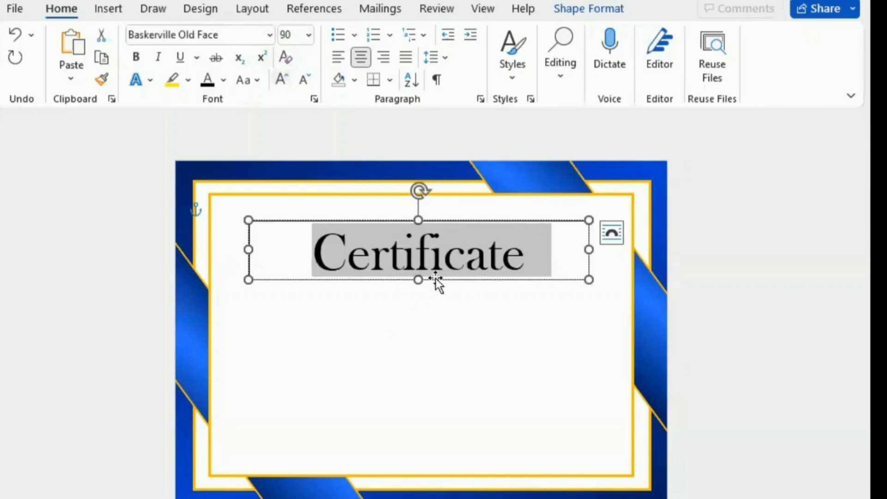
Narrow the title's text box to the width of the word and remove its outline
left_click(526, 221)
left_click_drag(588, 249, 474, 251)
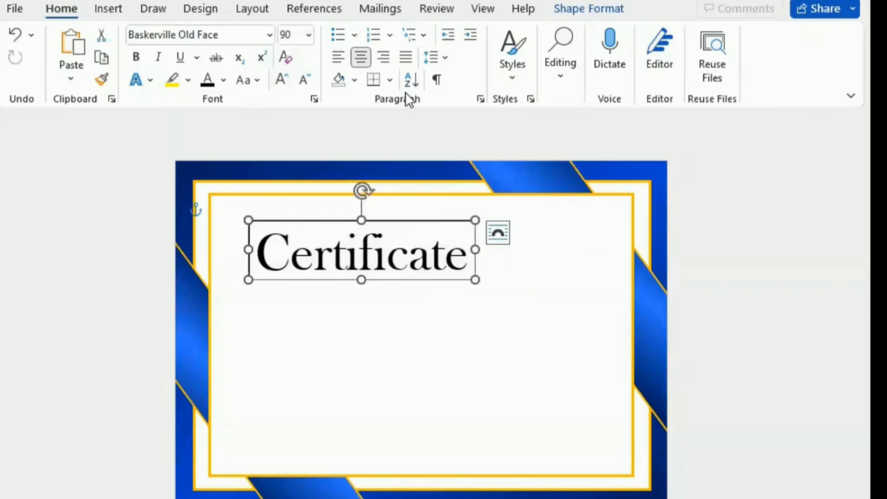
left_click(583, 10)
left_click(283, 57)
left_click(304, 298)
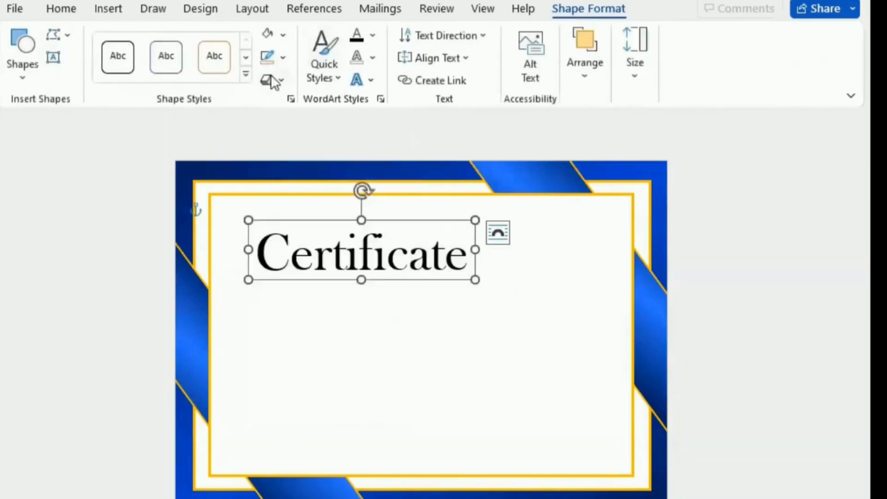
Remove the title box's fill and centre the box near the top of the inner panel
left_click(286, 33)
left_click(271, 278)
left_click_drag(382, 285, 442, 268)
Colour the "Certificate" text orange and switch its text fill to a gradient
double_click(426, 235)
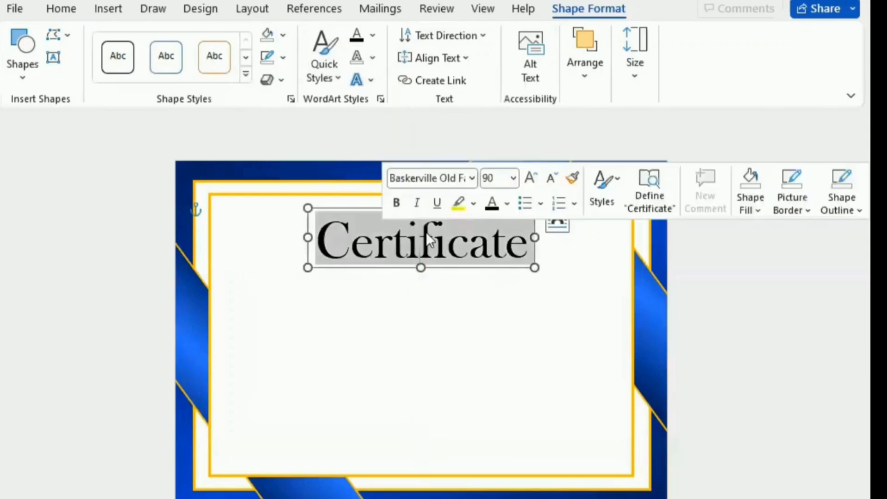
left_click(372, 35)
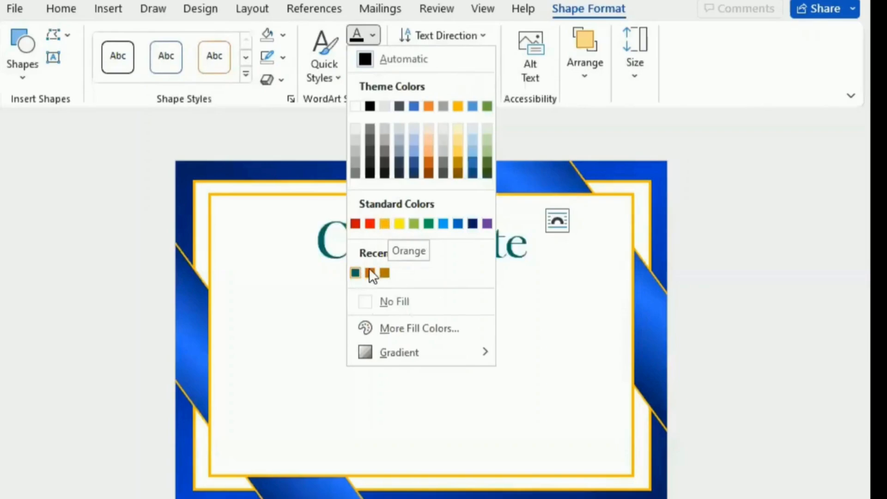
left_click(385, 223)
left_click(372, 35)
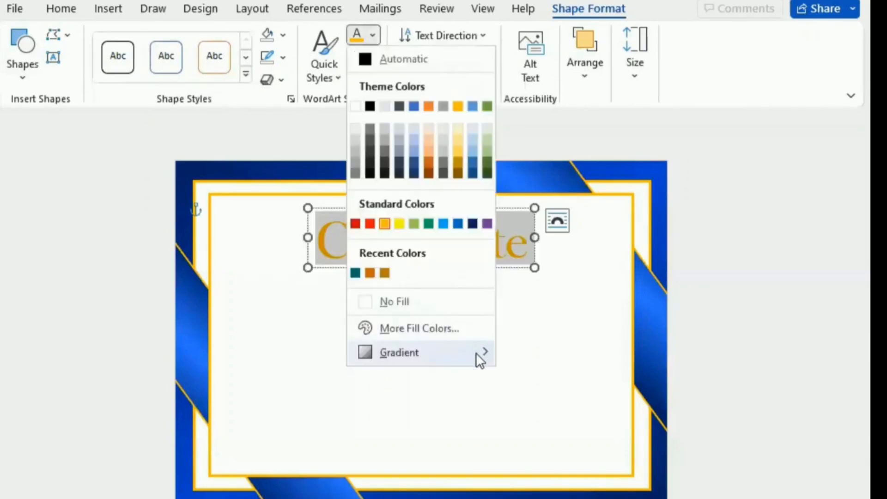
mouse_move(479, 356)
left_click(545, 494)
left_click(678, 296)
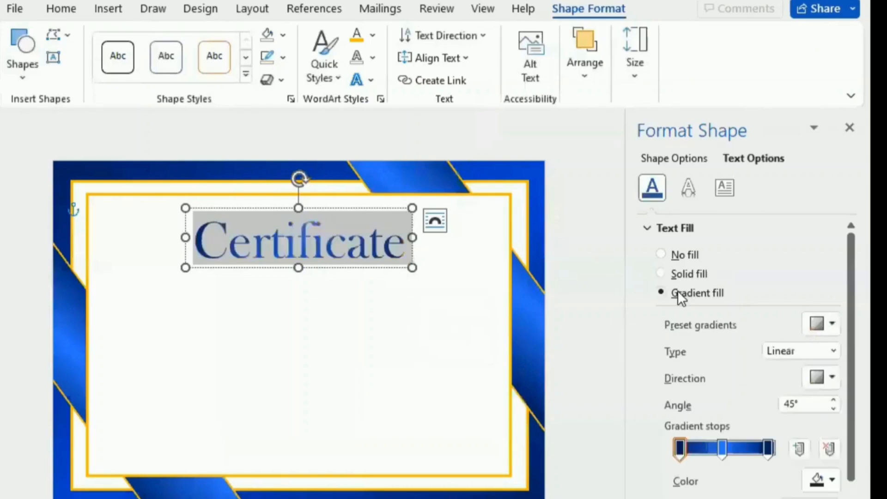
Remove the last stop from the title's text gradient and colour the two remaining stops orange
left_click(768, 448)
left_click(829, 448)
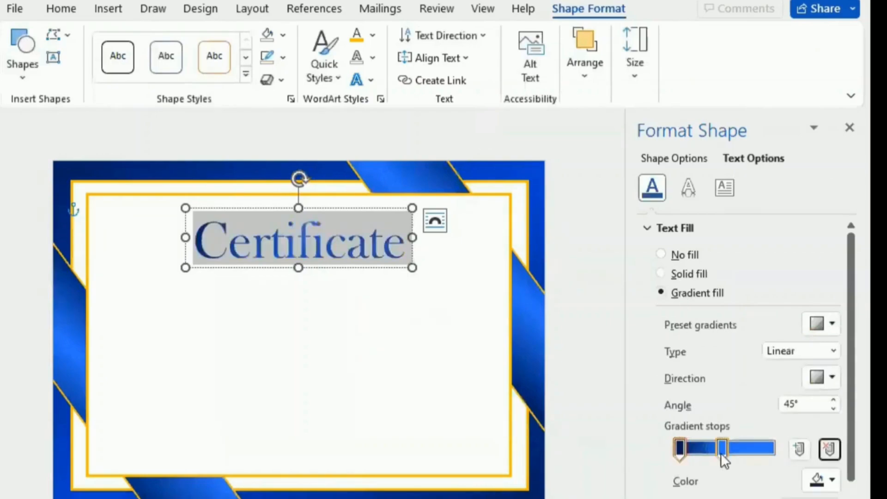
left_click(823, 480)
left_click(760, 384)
left_click(680, 447)
left_click(822, 480)
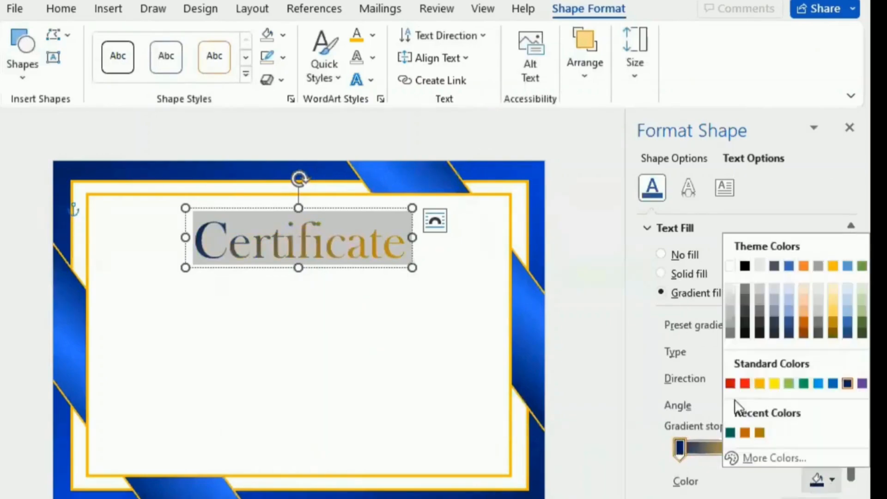
left_click(758, 382)
Lower the brightness of both orange gradient stops to turn the "Certificate" text dark gold
scroll(639, 448, "down", 3)
left_click(834, 491)
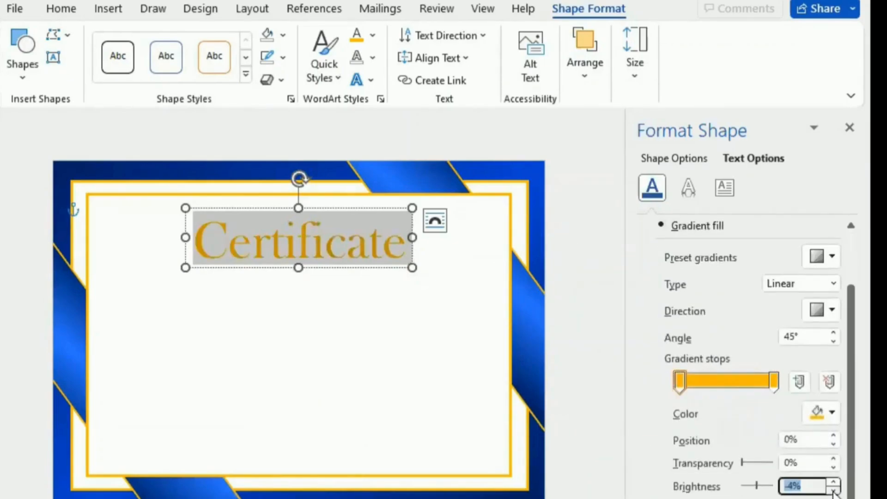
left_click(775, 381)
left_click(834, 491)
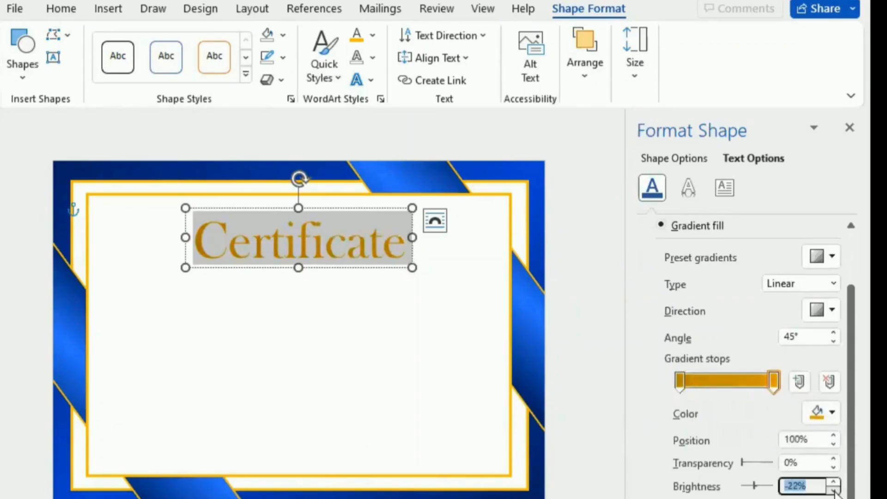
left_click(834, 491)
left_click(369, 278)
left_click(311, 251)
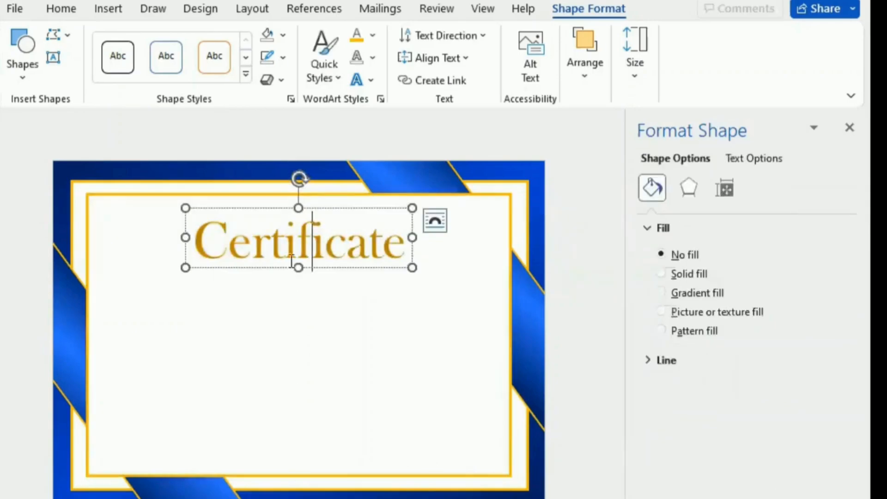
left_click(279, 269)
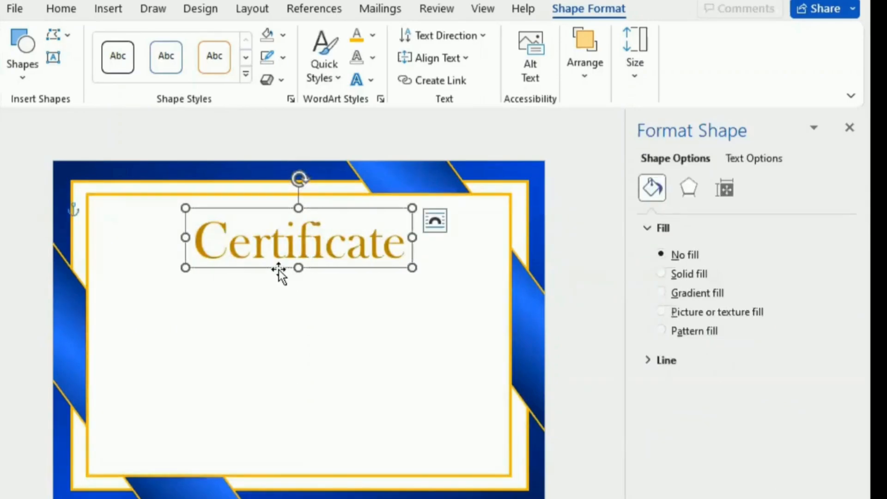
left_click(848, 129)
Add a text box reading "Of Appreciation" below the title and centre its text
left_click(53, 58)
left_click_drag(381, 278, 536, 332)
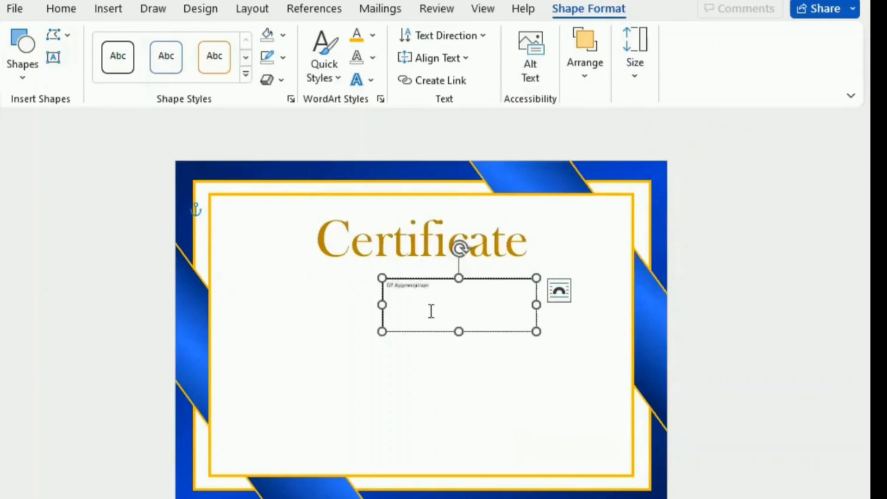
key("ctrl+a")
left_click(62, 9)
left_click(360, 57)
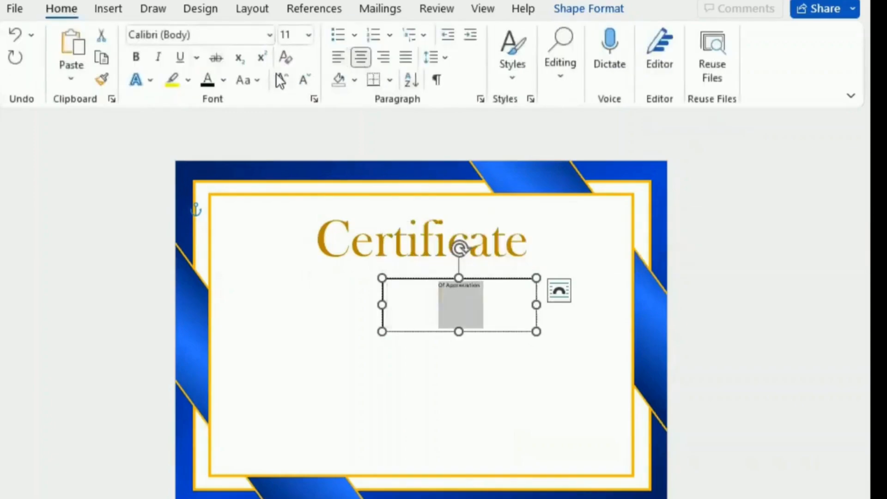
Set the "Of Appreciation" subtitle in the Baskerville Old Face font
left_click(224, 38)
type("Baskerville Old Face")
key("Return")
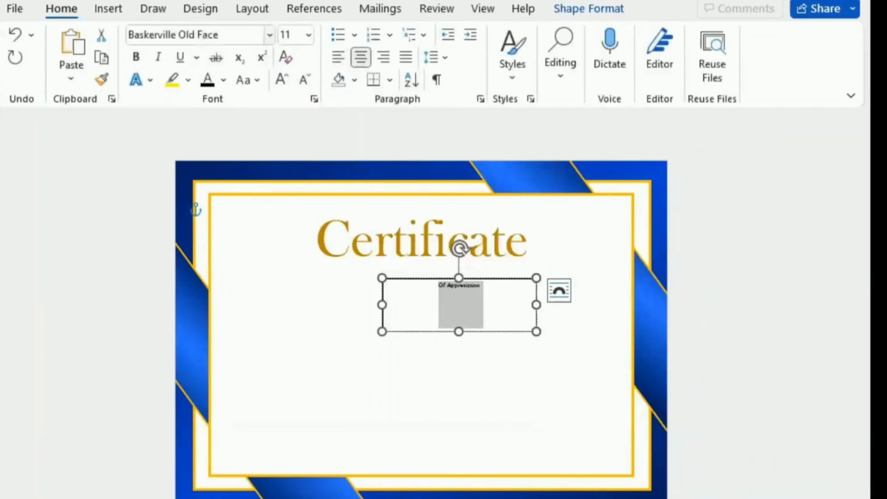
Change the subtitle to uppercase and enlarge it to 20 pt
left_click(282, 81)
left_click(245, 80)
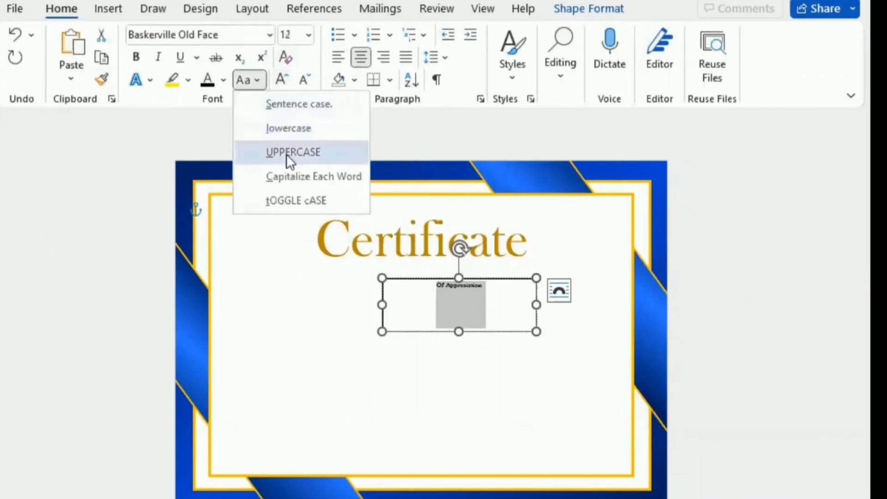
left_click(287, 152)
left_click(283, 82)
left_click(283, 82)
left_click(283, 83)
left_click(283, 83)
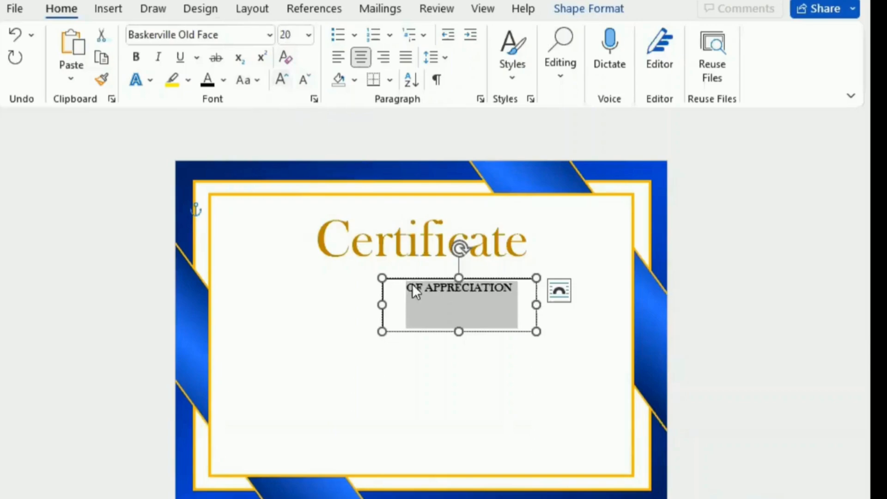
Shorten the subtitle's text box to fit its single line and remove its outline
left_click_drag(458, 330, 456, 304)
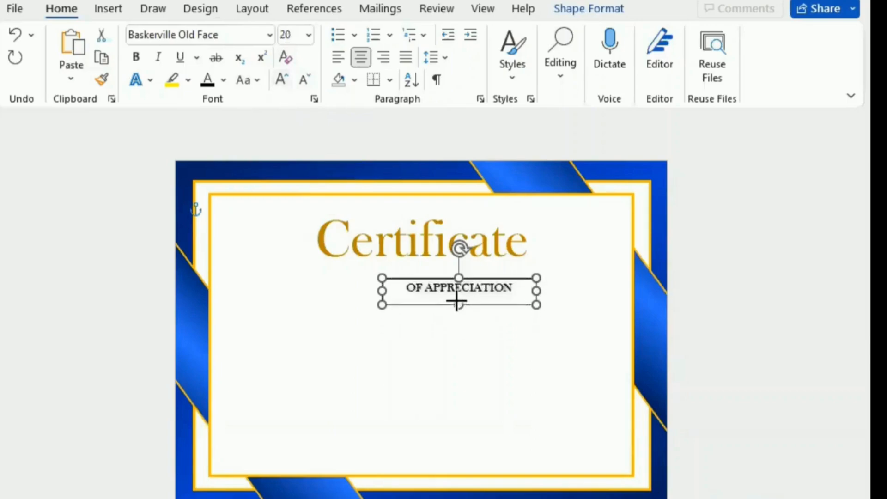
left_click(573, 8)
left_click(284, 57)
left_click(279, 298)
Remove the subtitle box's fill and centre the box directly beneath the "Certificate" title
left_click(283, 34)
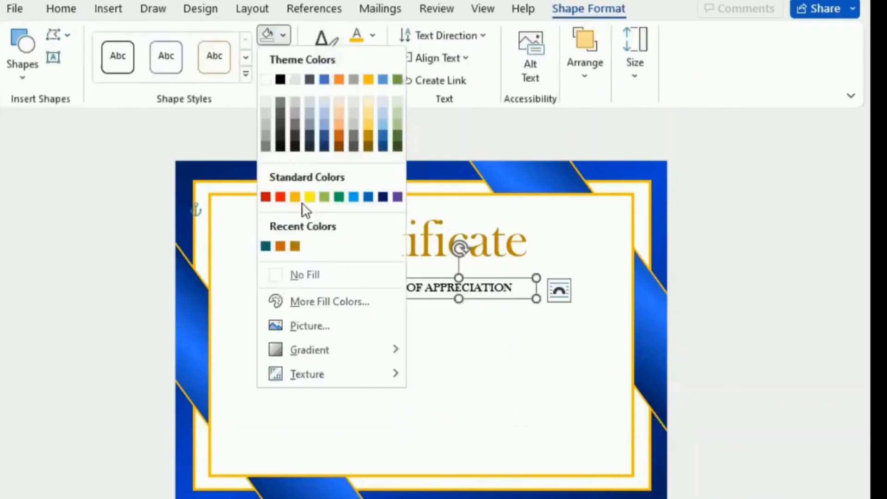
left_click(278, 274)
left_click_drag(406, 258, 397, 258)
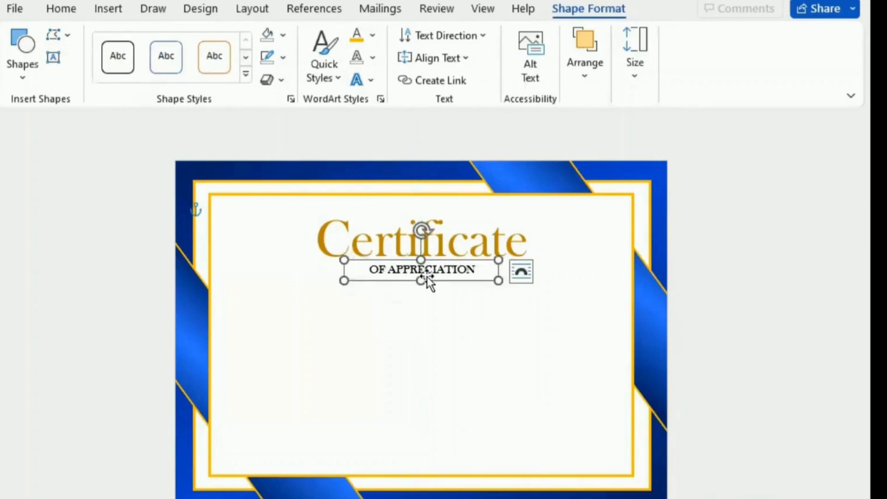
triple_click(425, 270)
left_click(283, 34)
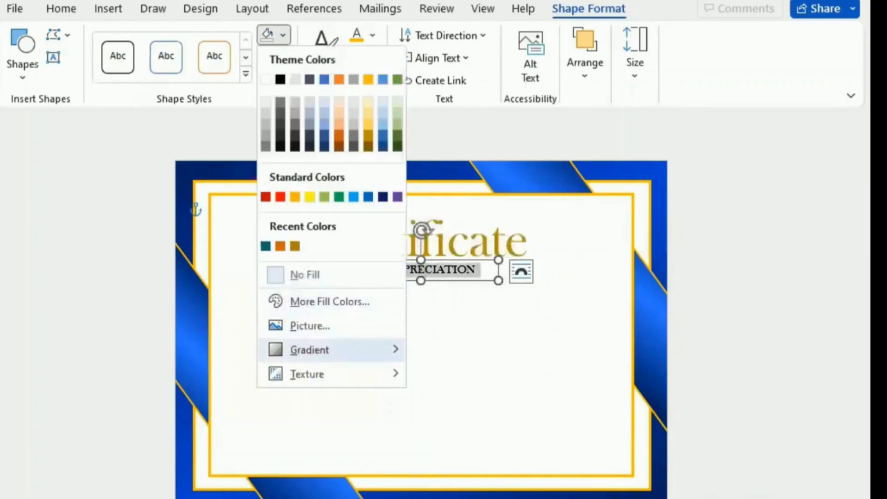
mouse_move(319, 350)
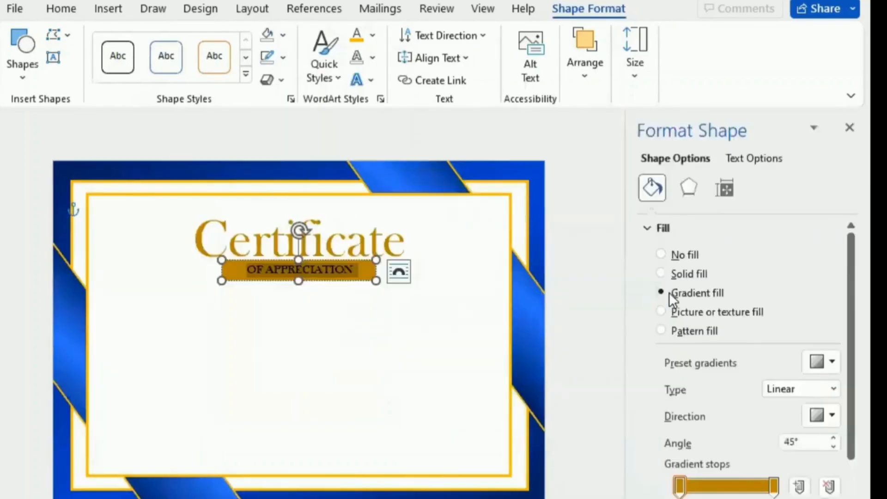
left_click(662, 254)
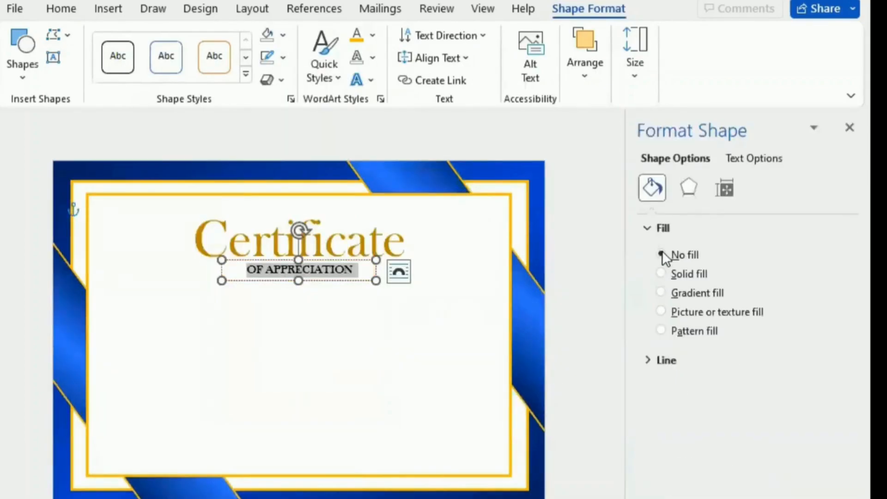
Apply the dark gold gradient as the text fill of "OF APPRECIATION"
left_click(753, 159)
left_click(661, 293)
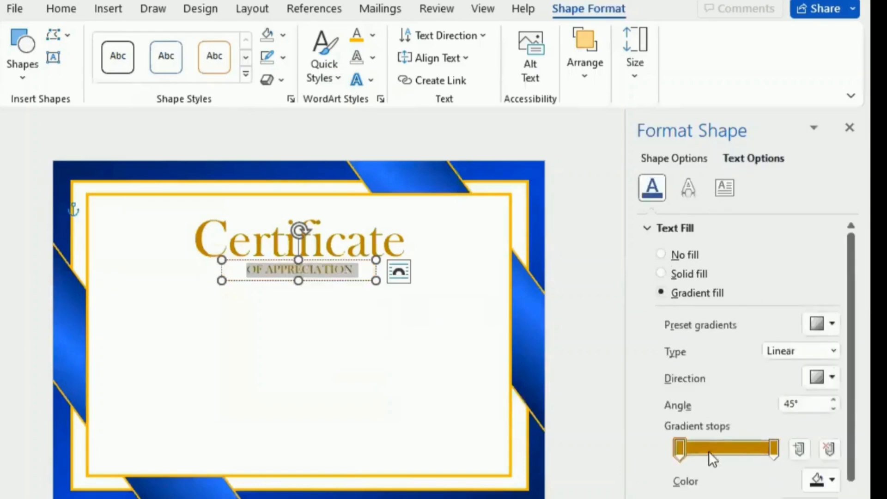
Recolour the end gradient stop of the "OF APPRECIATION" text with the standard orange-gold at -20% brightness
left_click(774, 444)
left_click(825, 480)
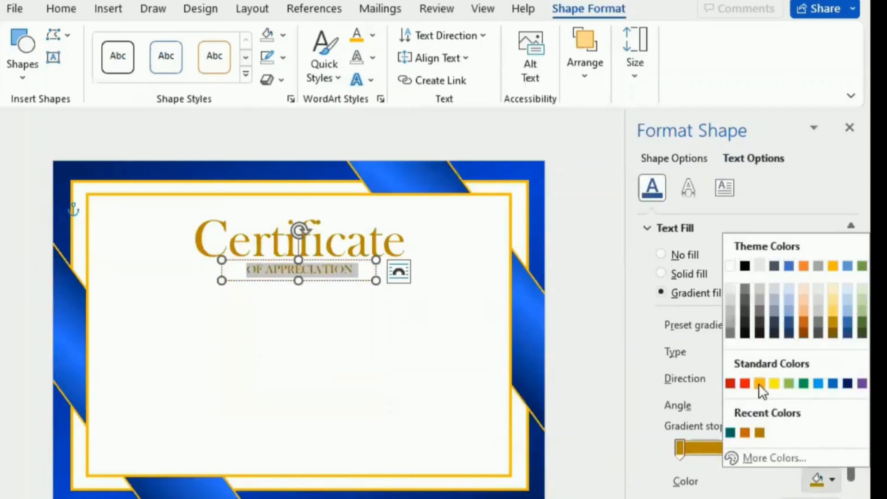
left_click(759, 384)
scroll(638, 451, "down", 2)
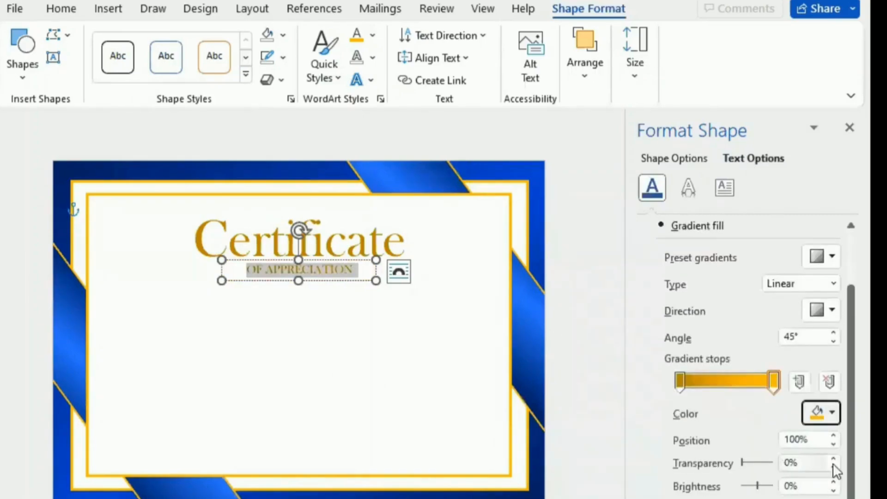
left_click(833, 484)
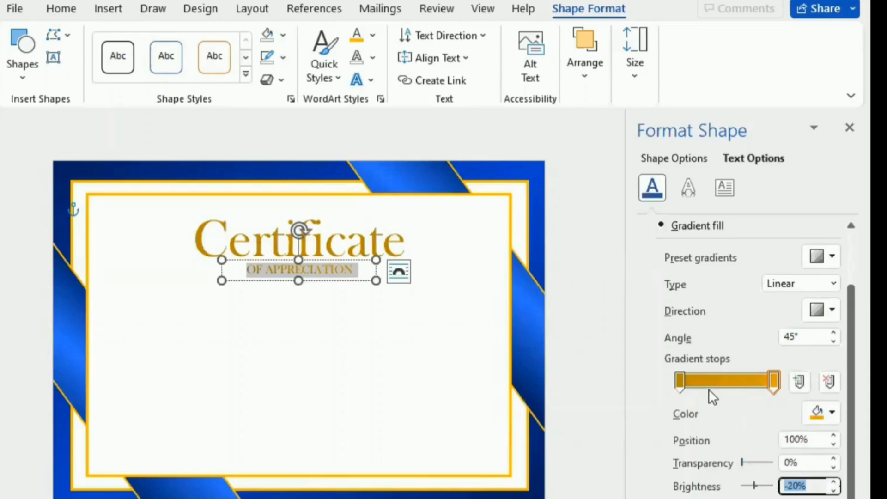
Set the start gradient stop's brightness to -20% and nudge the subtitle box slightly up
left_click(679, 382)
left_click(835, 491)
left_click(834, 491)
left_click(834, 491)
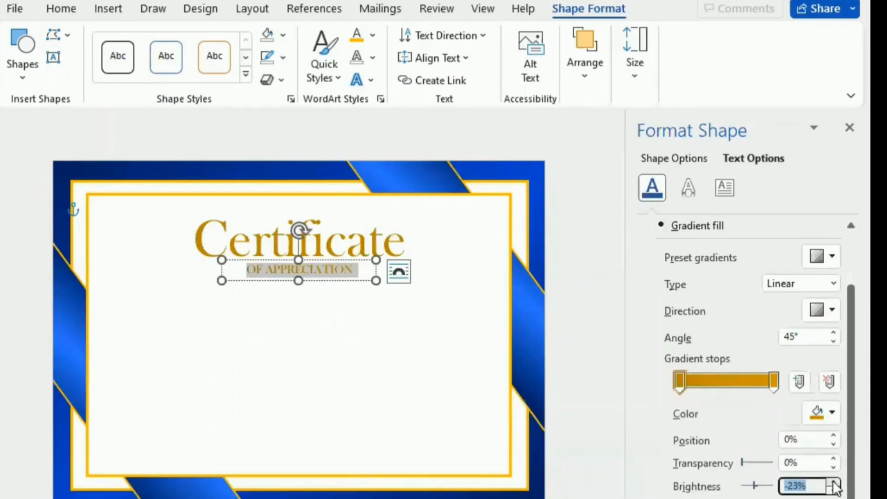
left_click(833, 482)
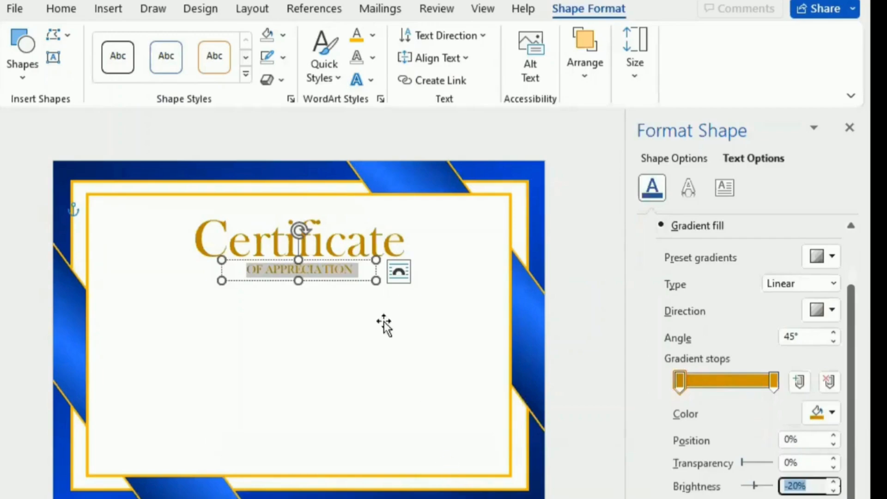
left_click(313, 282)
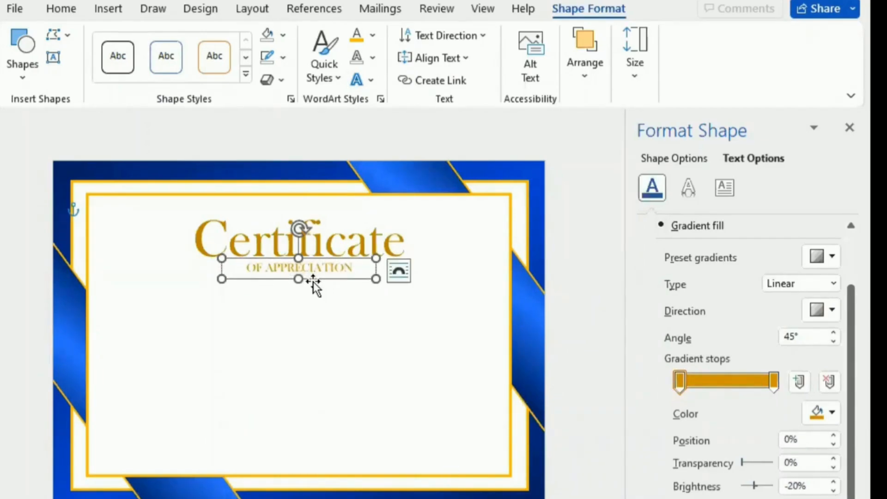
Reselect the whole subtitle text and darken the end stop of its gradient fill a few percent further
triple_click(292, 270)
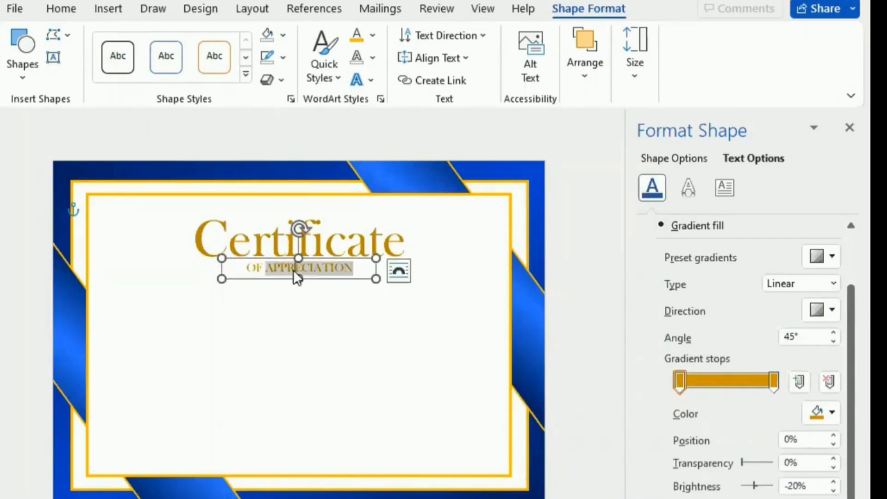
left_click(334, 295)
triple_click(319, 268)
left_click(763, 159)
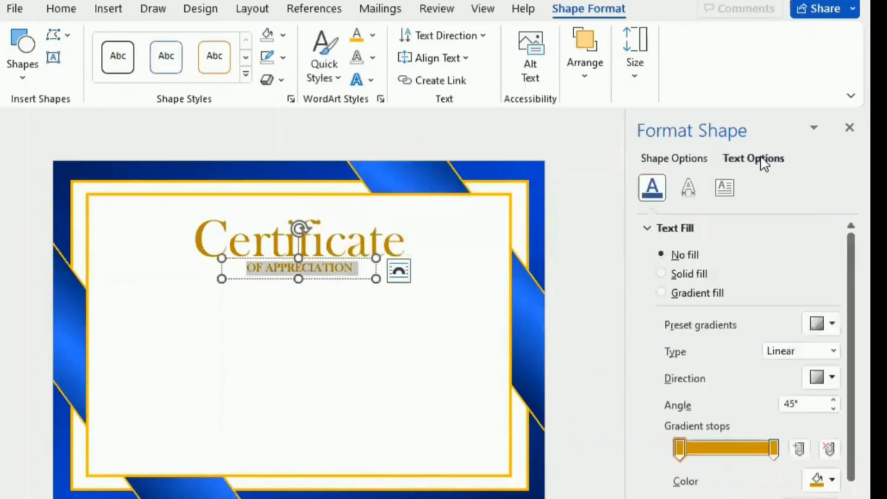
scroll(731, 436, "down", 2)
left_click(773, 384)
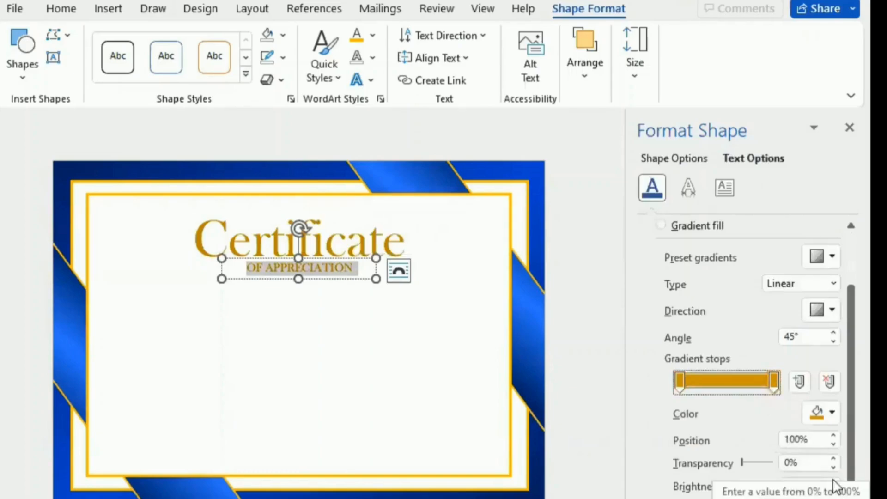
left_click(833, 490)
left_click(833, 490)
left_click(833, 490)
left_click(833, 490)
Lower the brightness of the start gradient stop in the subtitle's text fill by several percent
left_click(680, 382)
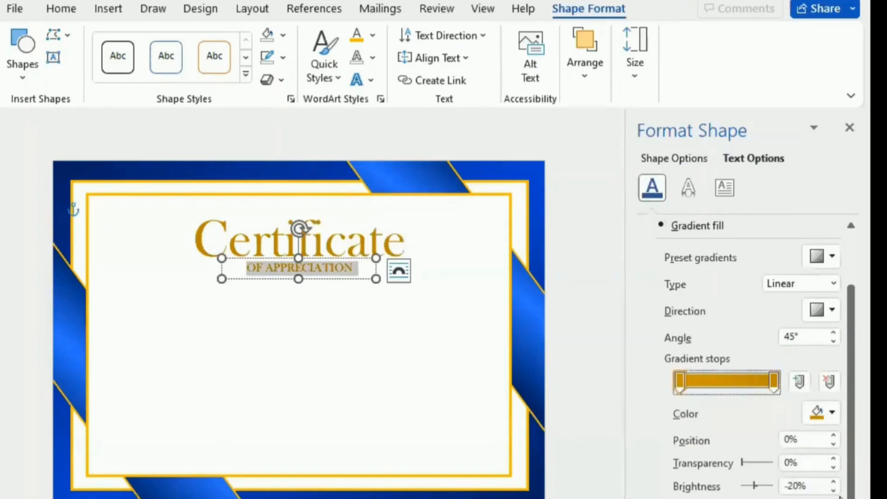
left_click(833, 490)
left_click(833, 490)
left_click(833, 489)
left_click(833, 489)
left_click(833, 490)
left_click(833, 489)
left_click(367, 402)
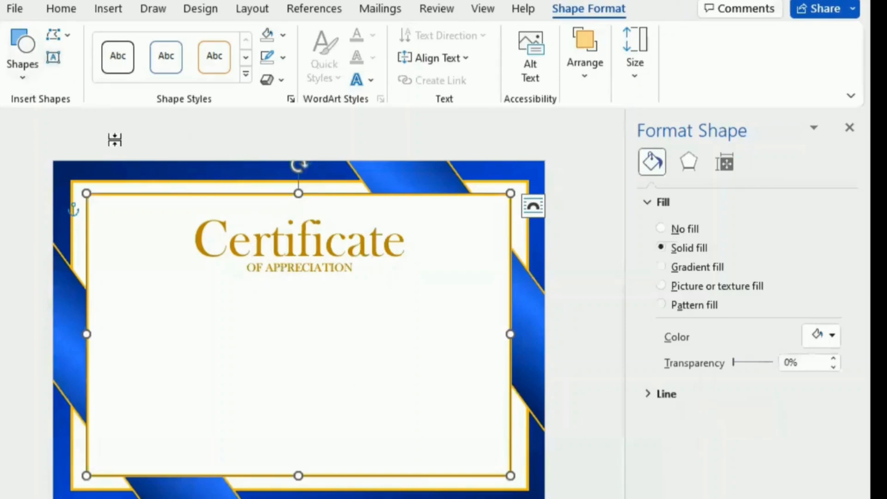
Add a text box beneath the subtitle reading "This Certificate Is Proudly Presented To", centre-aligned at 18 pt
left_click_drag(167, 293, 450, 326)
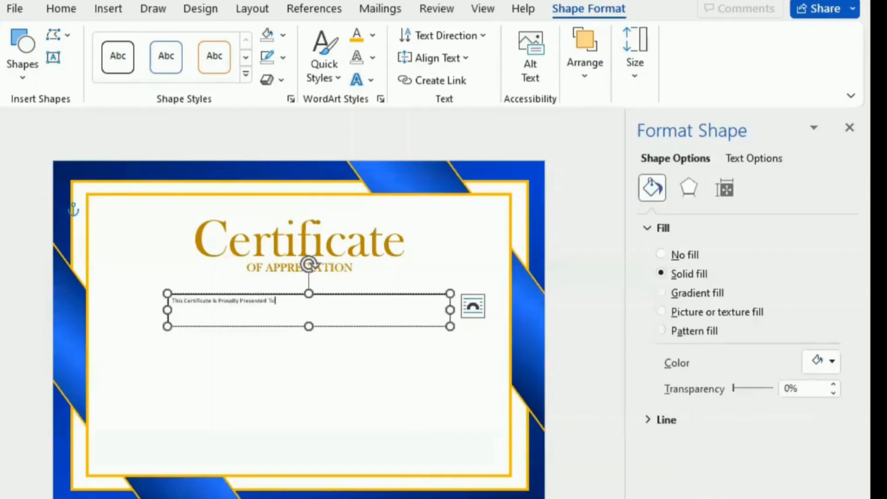
triple_click(228, 307)
left_click(70, 10)
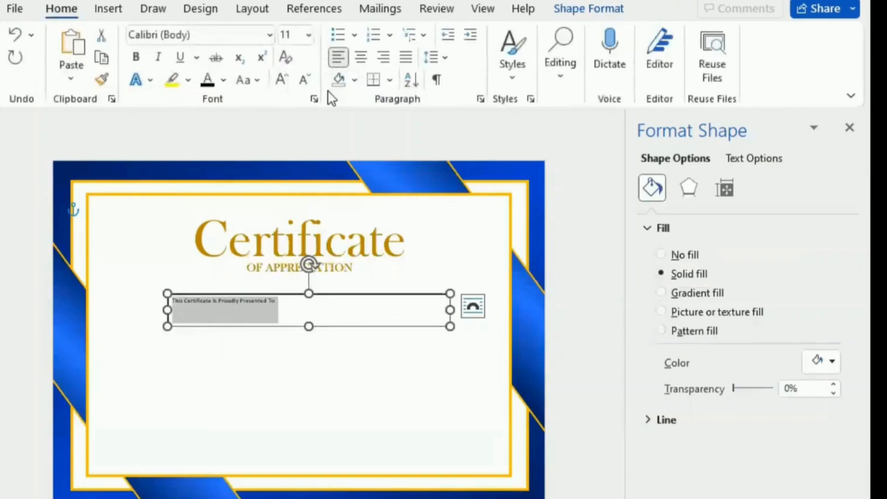
key("ctrl+shift+period")
key("ctrl+shift+period")
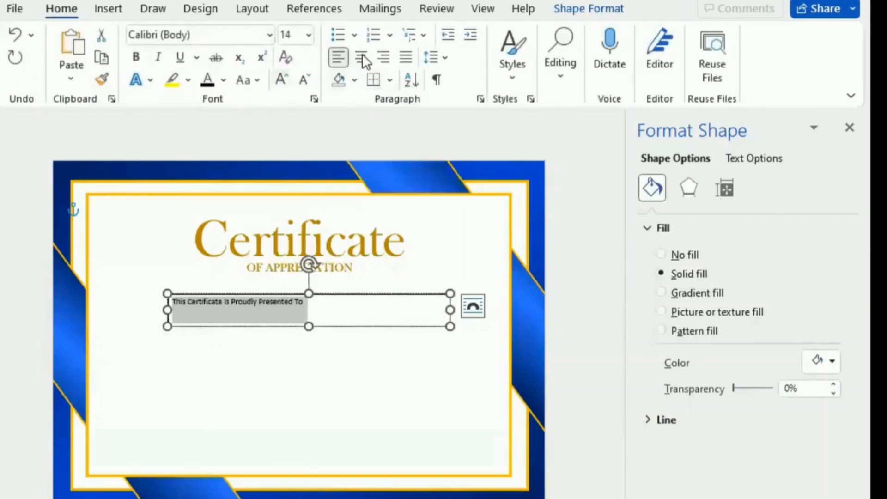
left_click(363, 55)
left_click(281, 78)
left_click(281, 77)
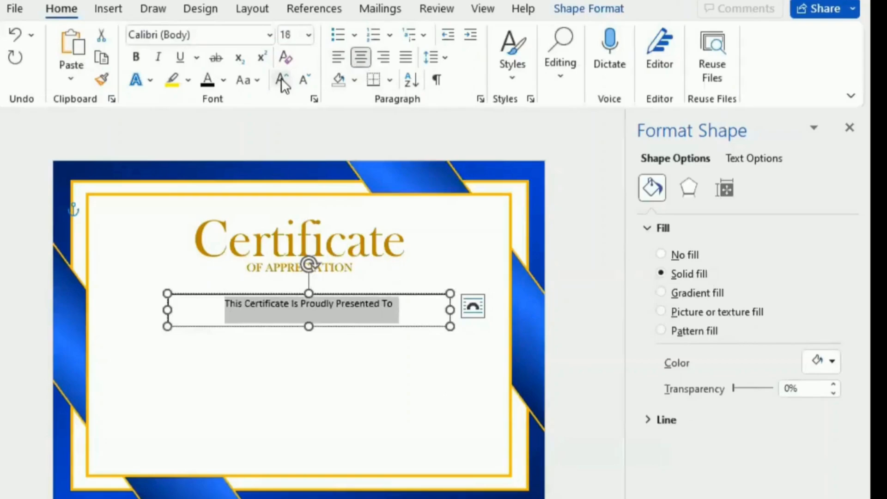
Expand the character spacing of the "Presented To" line by 2 pt
left_click(315, 99)
left_click(343, 141)
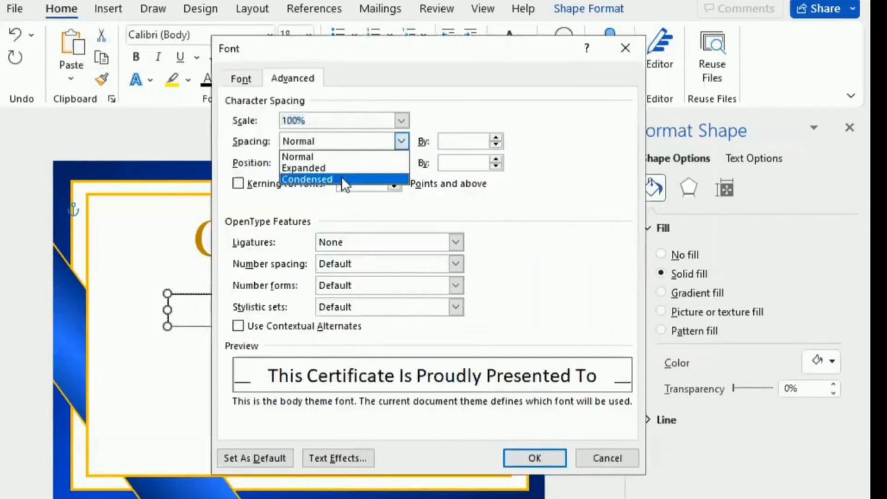
left_click(342, 166)
left_click_drag(445, 141, 436, 147)
type("2")
key("Return")
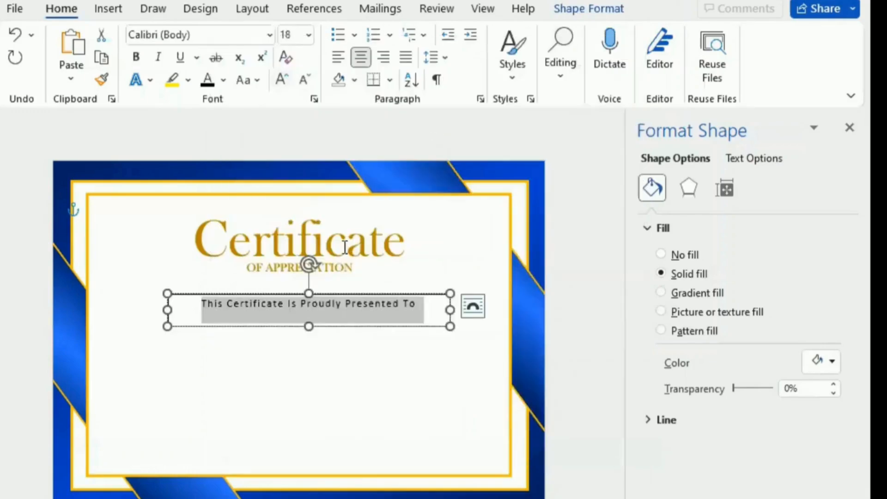
Centre the "Presented To" text box beneath the subtitle and make its text bold
left_click_drag(326, 301, 316, 299)
left_click(323, 269)
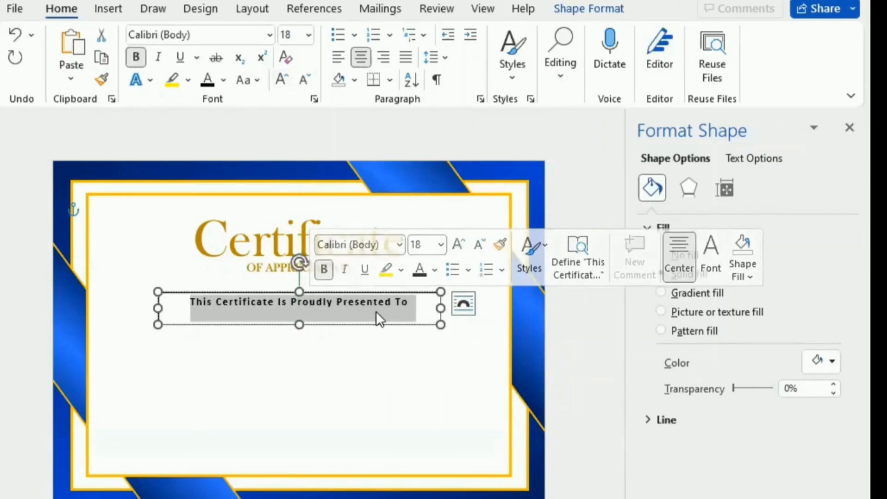
key("Escape")
Remove the outline and fill of the "Presented To" text box and nudge the box slightly up
left_click(566, 9)
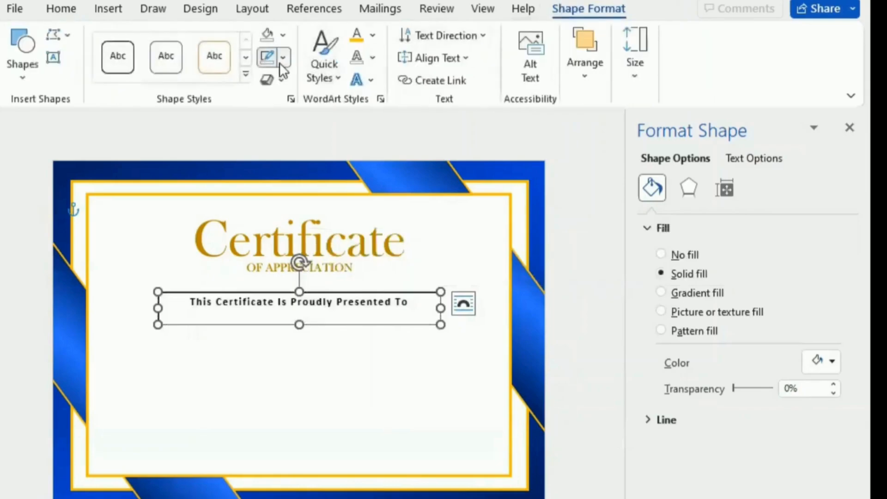
left_click(283, 58)
left_click(279, 298)
left_click(283, 35)
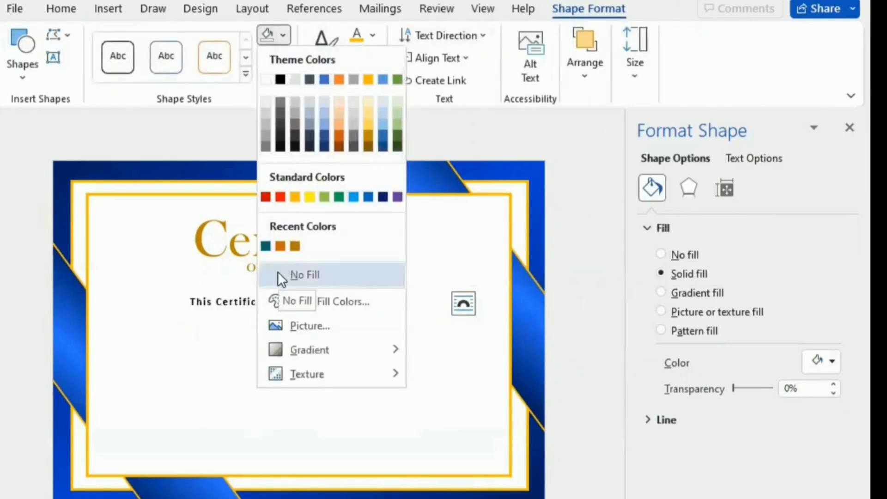
left_click(279, 275)
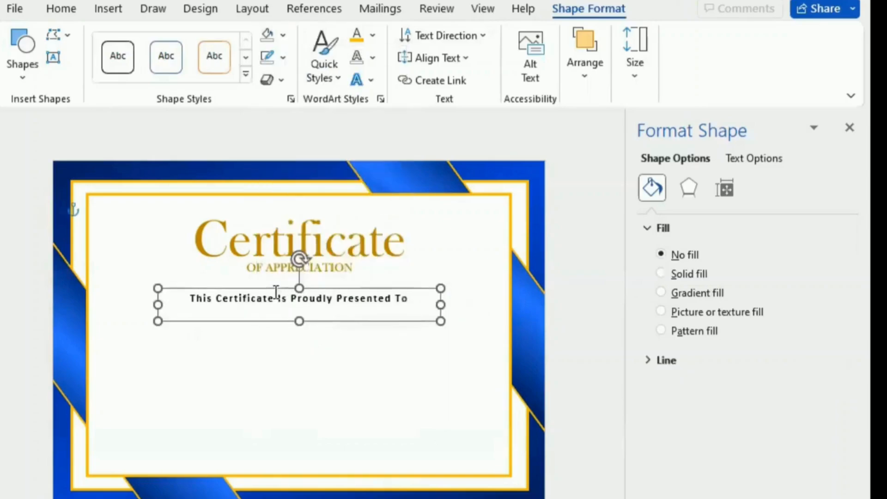
key("Up")
key("Up")
key("Down")
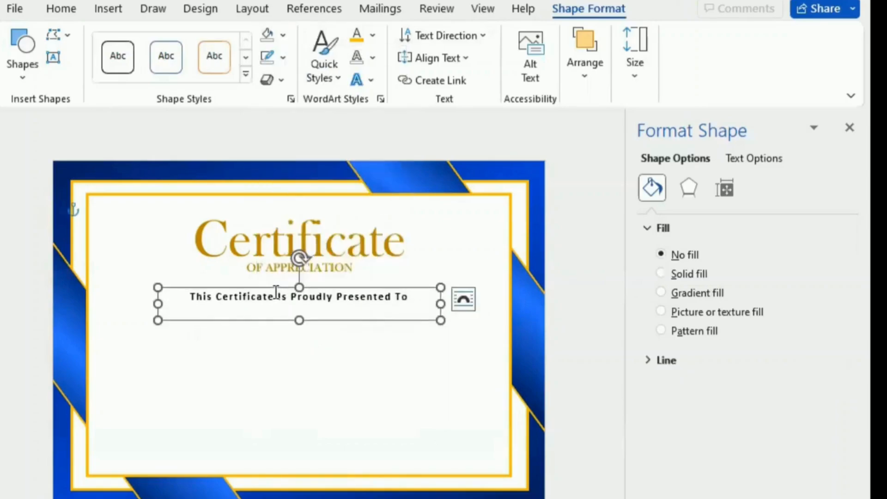
Draw a centred text box below the "Presented To" line and enter the recipient's full name in it
left_click(60, 59)
left_click_drag(175, 330, 445, 396)
left_click_drag(271, 332, 261, 326)
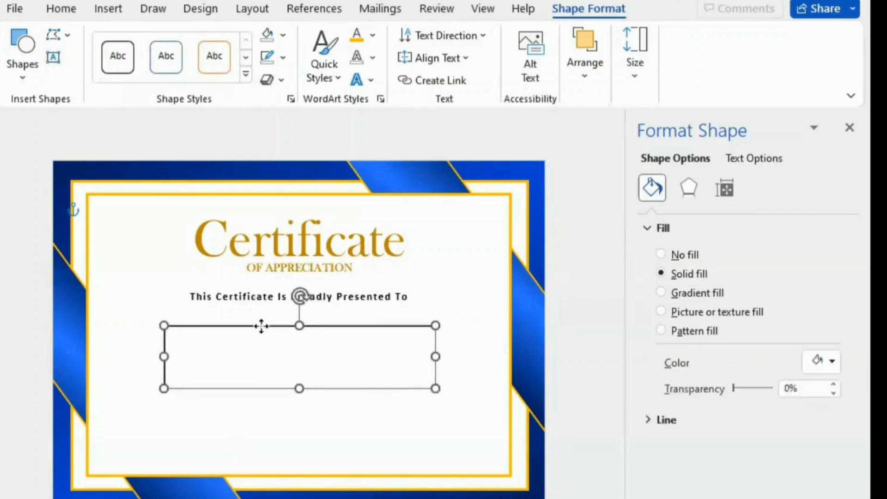
left_click(281, 356)
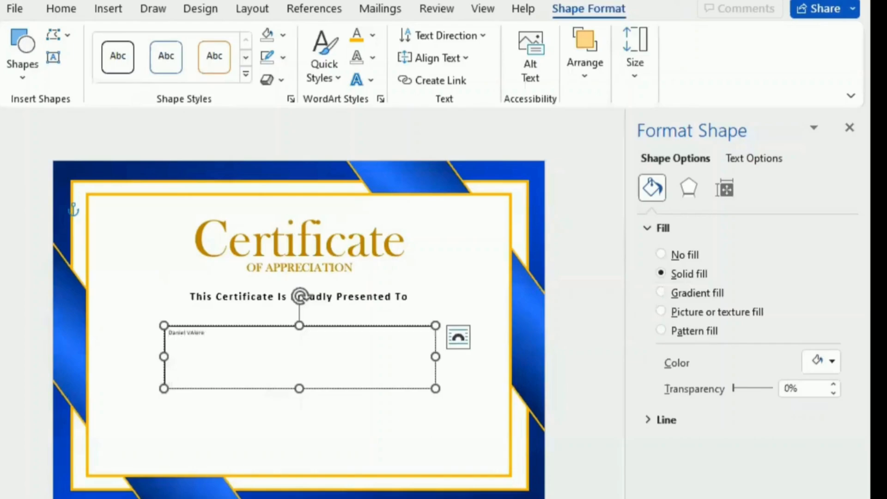
left_click_drag(216, 334, 188, 338)
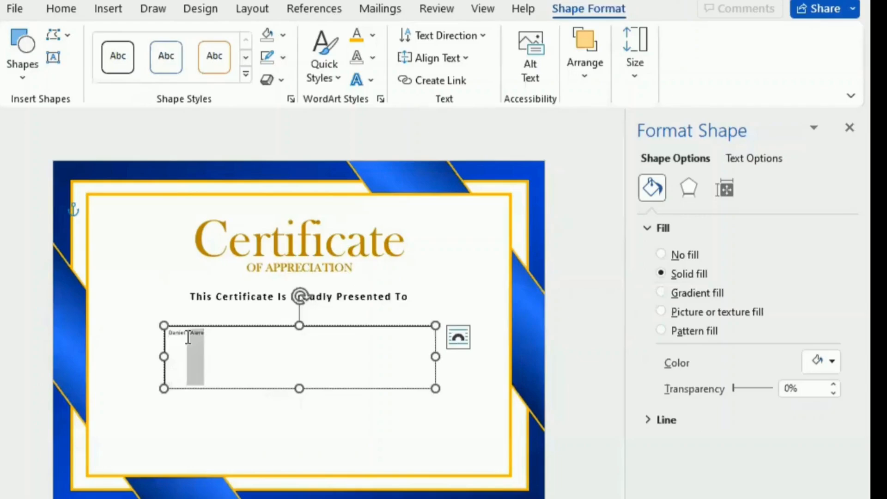
key("BackSpace")
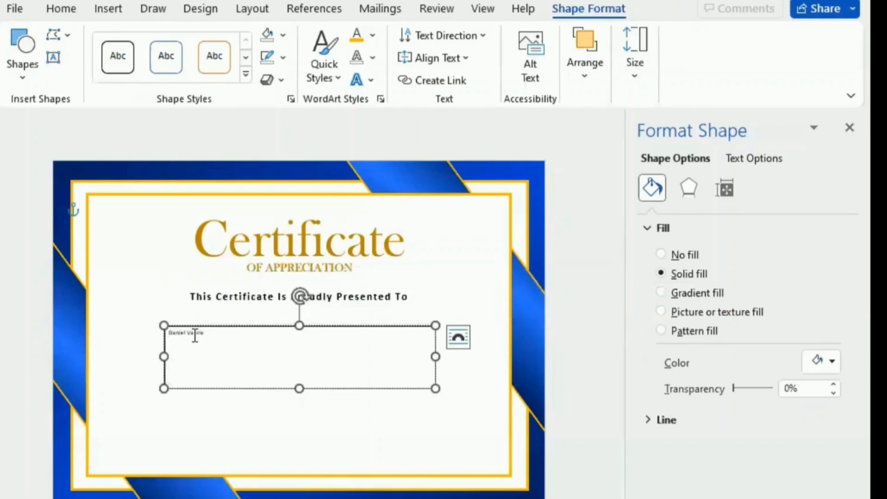
Centre the recipient's name and format it in Edwardian Script ITC at 90 pt
triple_click(195, 335)
left_click(59, 10)
left_click(360, 58)
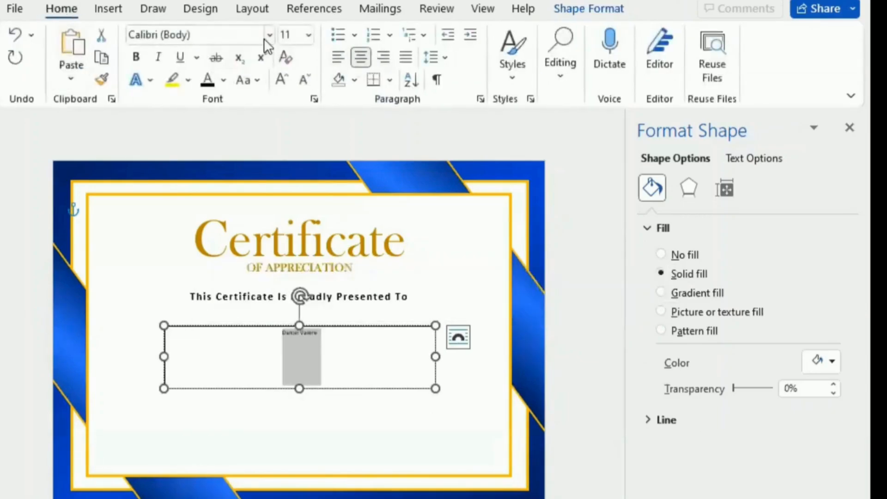
left_click(229, 36)
type("Edwardian Script ITC")
key("Return")
left_click(281, 80)
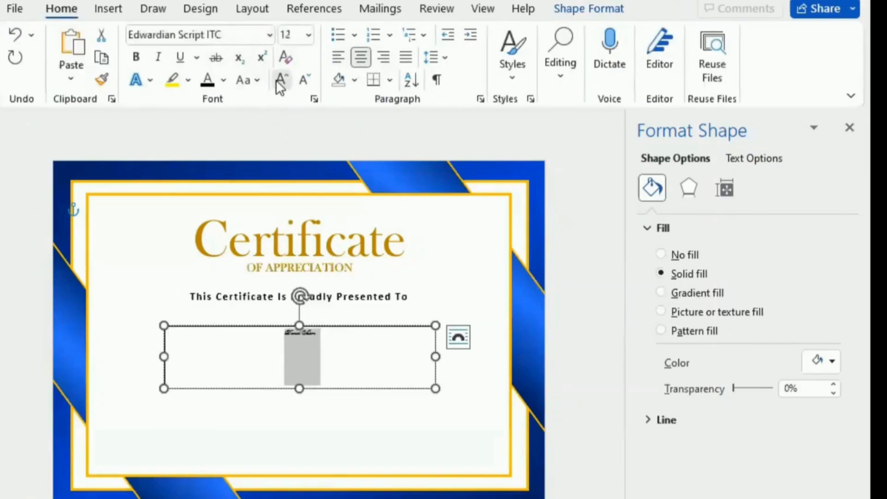
left_click(280, 79)
left_click(281, 80)
left_click(277, 81)
left_click(277, 81)
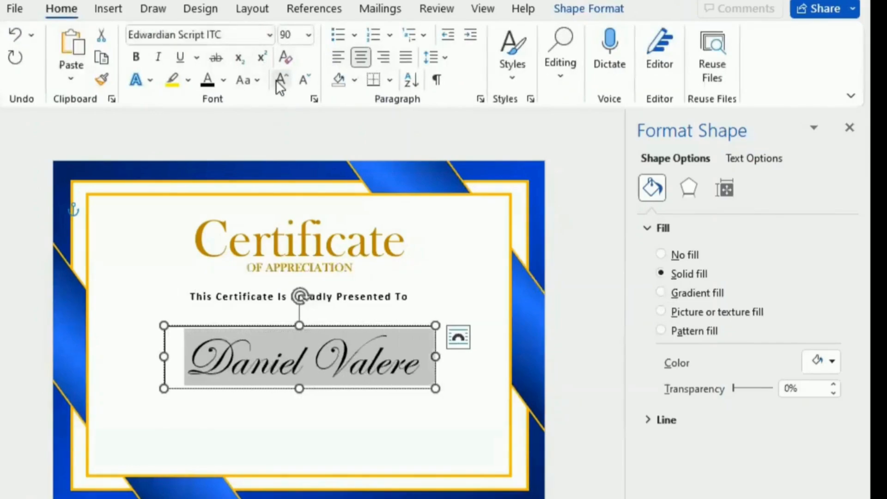
Remove the outline and fill of the recipient name's text box
left_click(317, 324)
left_click(572, 10)
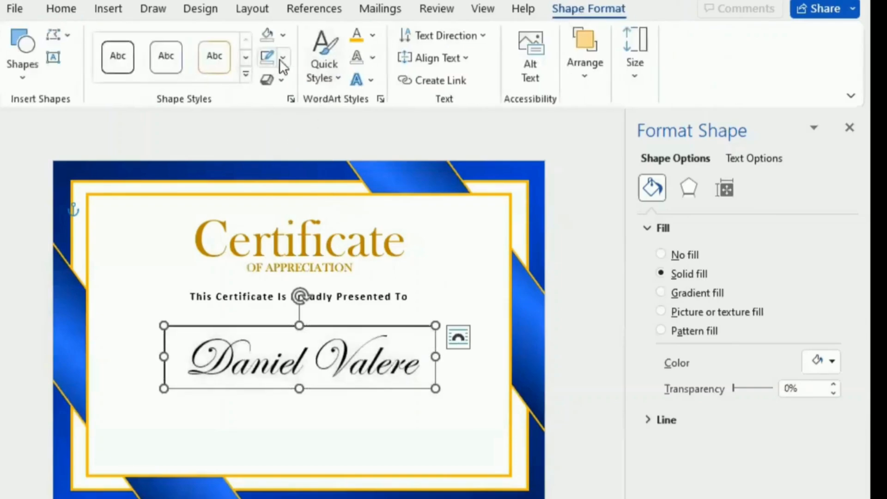
left_click(276, 57)
left_click(283, 299)
left_click(282, 35)
left_click(277, 275)
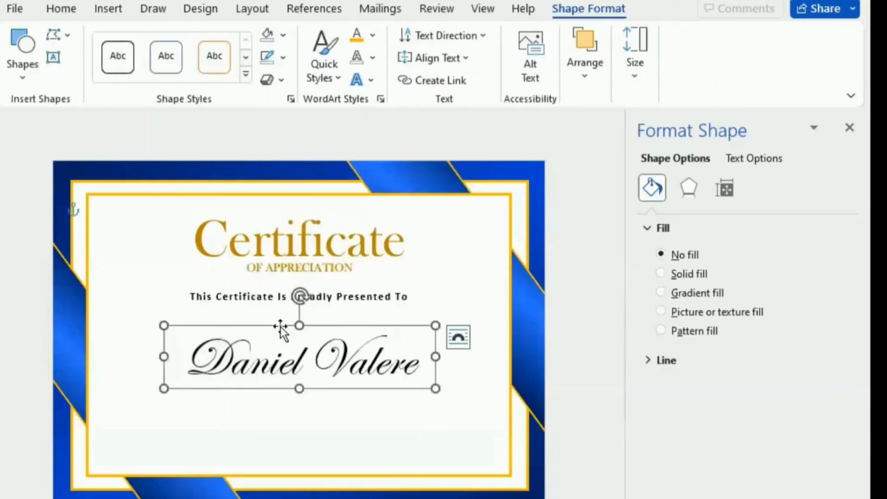
Move the recipient name's box up so it sits directly beneath the "Presented To" line
left_click_drag(277, 310, 275, 304)
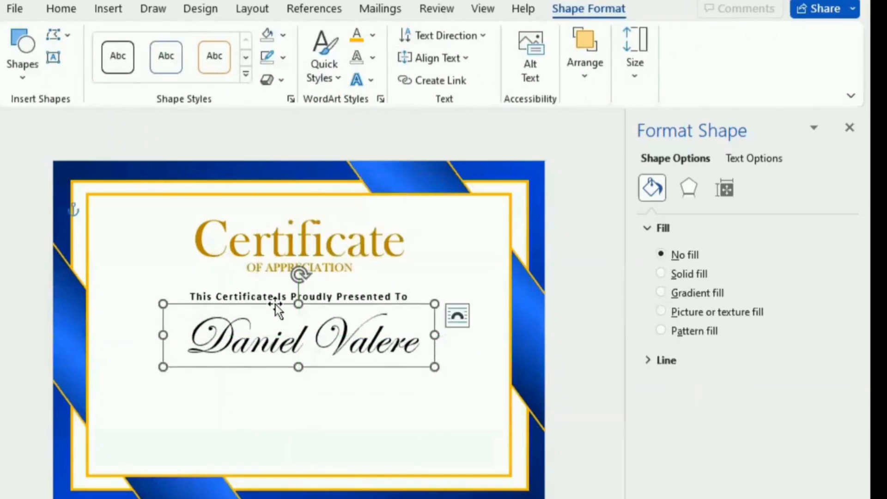
triple_click(285, 343)
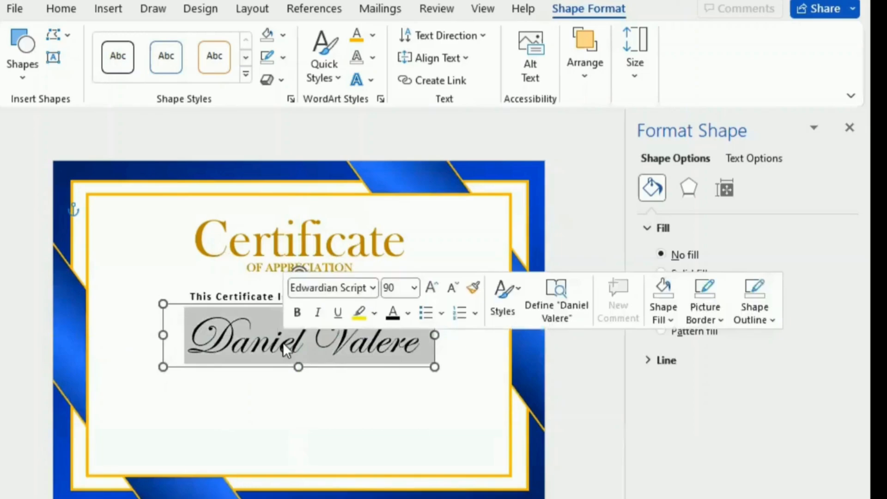
left_click(276, 366)
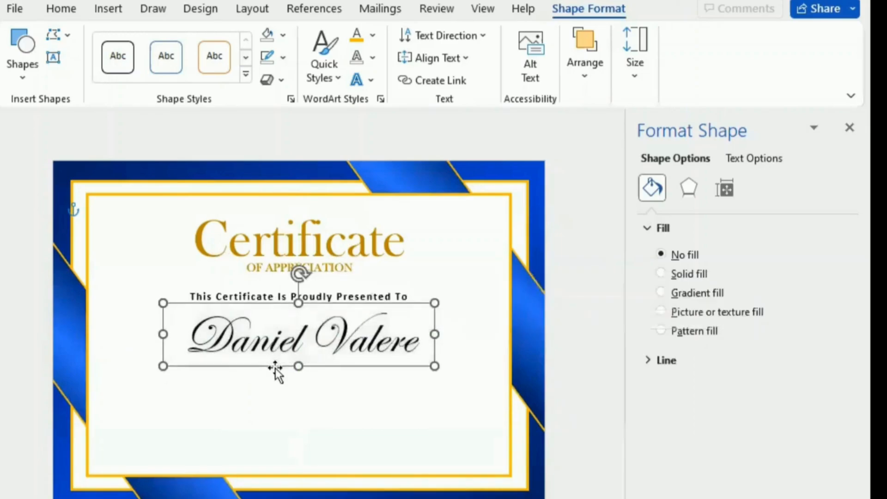
left_click(251, 431)
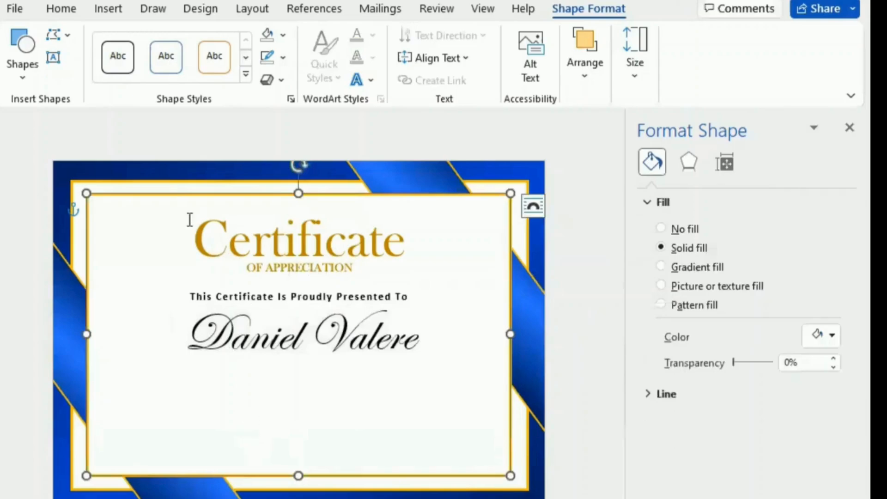
triple_click(258, 342)
left_click(373, 35)
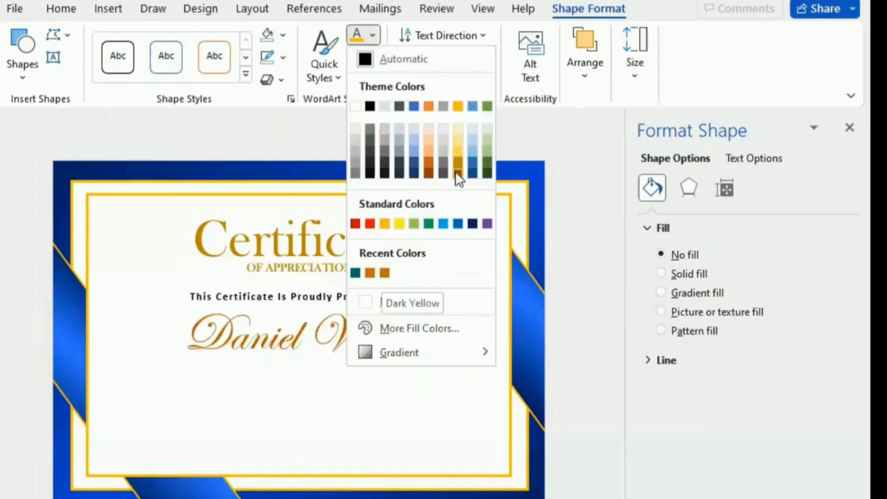
left_click(282, 407)
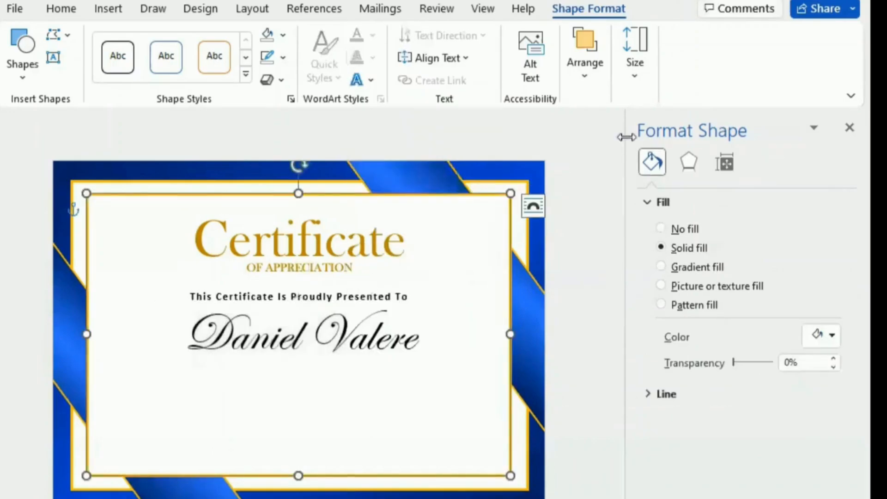
Draw a thin, nearly horizontal line directly beneath the recipient's name, about as wide as its text box
left_click(849, 127)
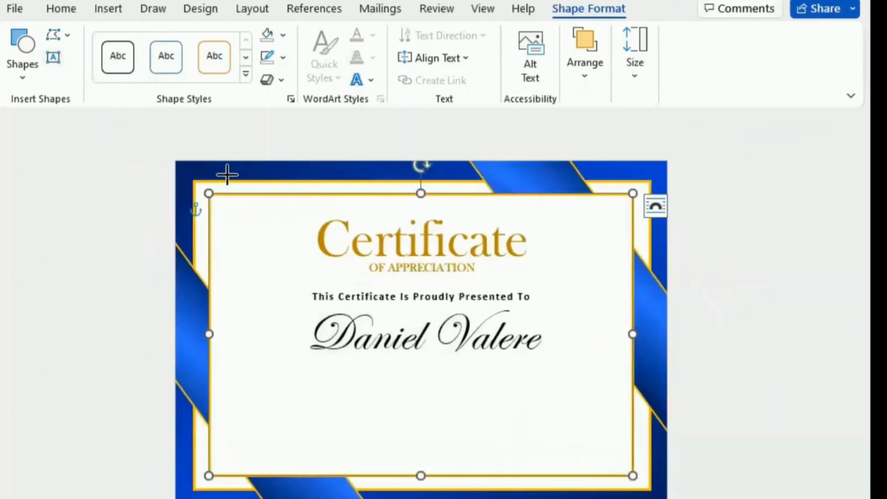
left_click(20, 64)
left_click(82, 111)
mouse_move(286, 363)
left_mouse_down()
mouse_move(523, 368)
mouse_move(558, 357)
left_mouse_up()
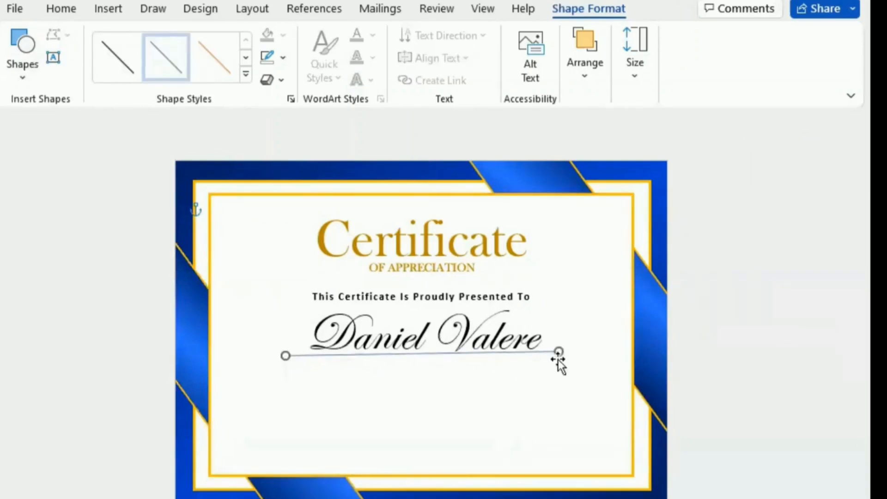
key("Up")
key("Up")
key("Up")
key("Up")
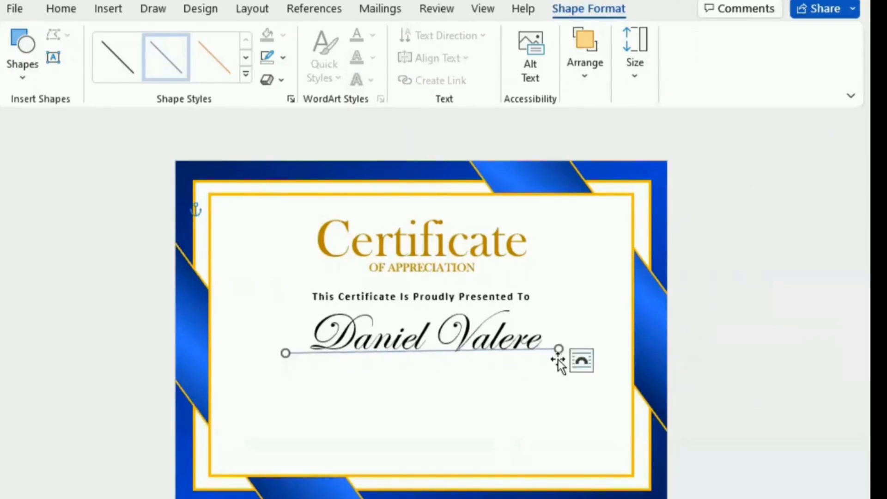
Lengthen the line under the name slightly to the right, lower it a little, and set its outline to black
left_click_drag(559, 350, 569, 349)
key("Down")
key("Down")
key("Down")
key("Down")
key("Down")
key("Down")
key("Down")
key("Down")
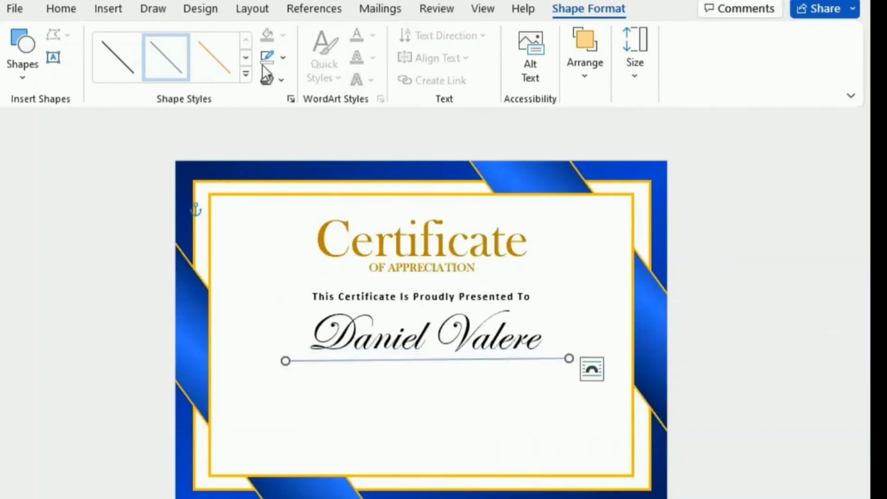
left_click(283, 57)
left_click(280, 102)
Move the recipient's name down closer to the line and shift the line slightly left to centre it beneath the name
left_click(455, 301)
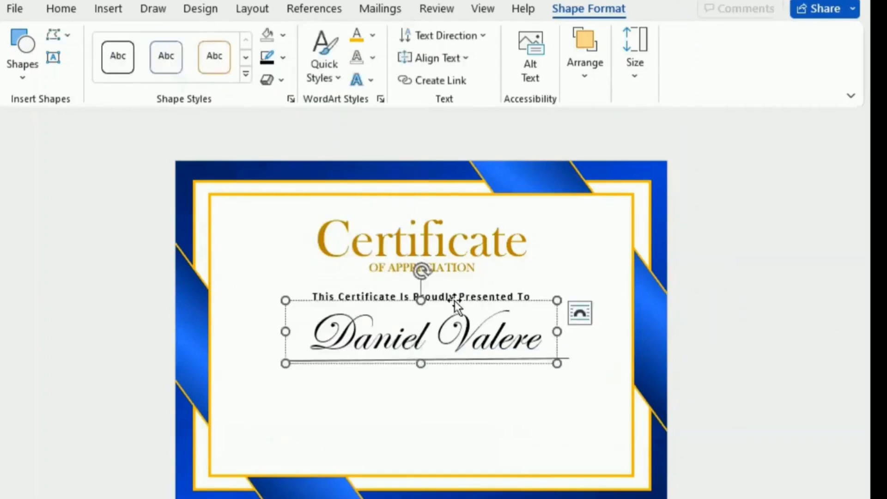
key("Down")
key("Down")
key("Down")
key("Down")
key("Down")
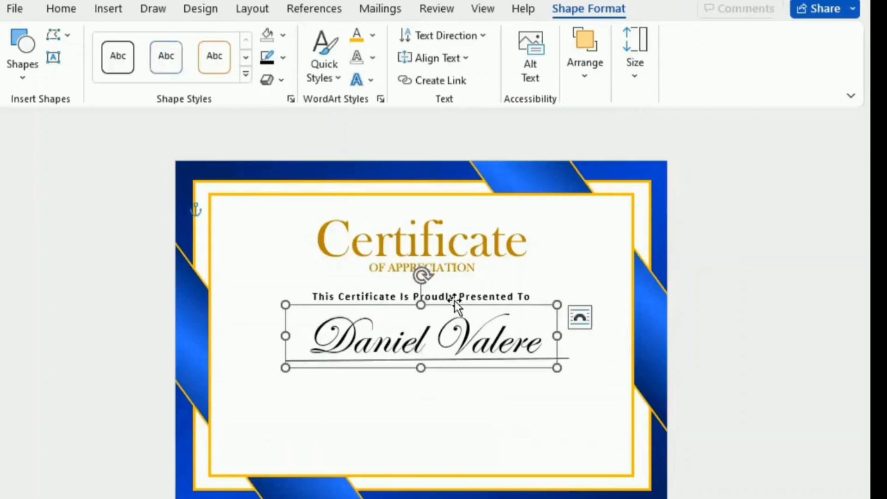
left_click(561, 360)
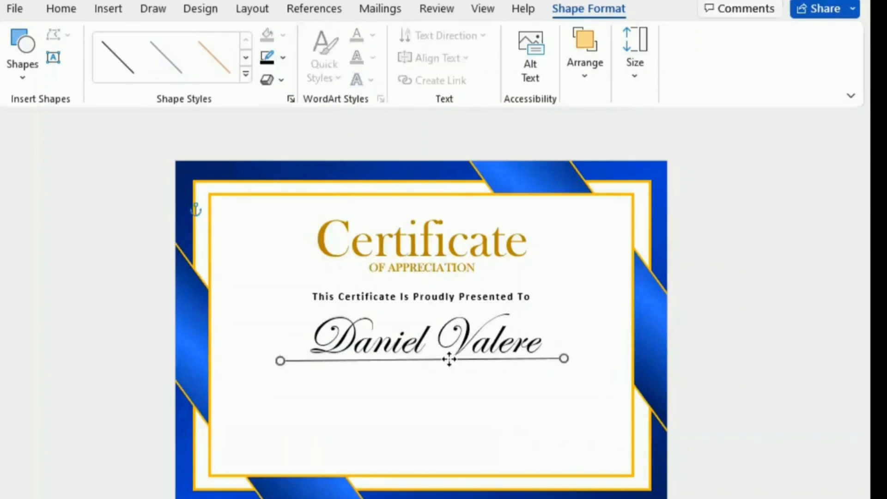
left_click_drag(450, 359, 445, 359)
Add a text box below the line beginning "Only an exemplary employee inspires his boss on a daily basis" and thanking them for setting a great example
left_click(53, 57)
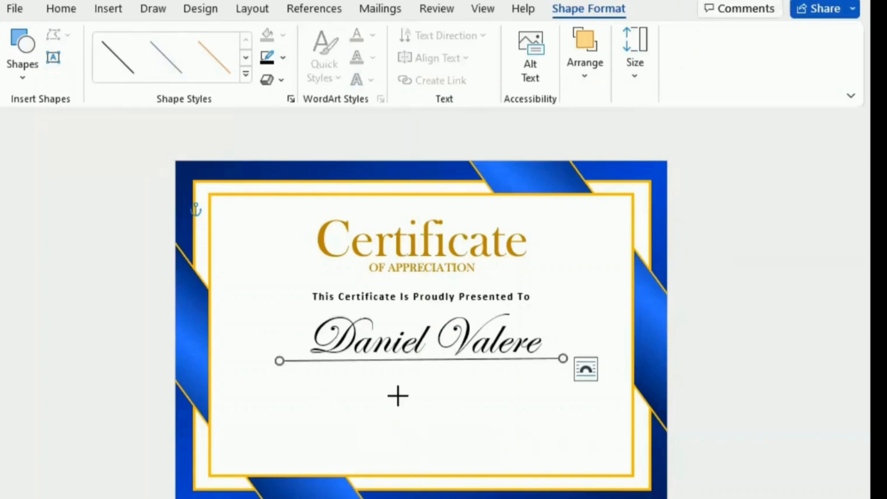
left_click_drag(291, 379, 557, 436)
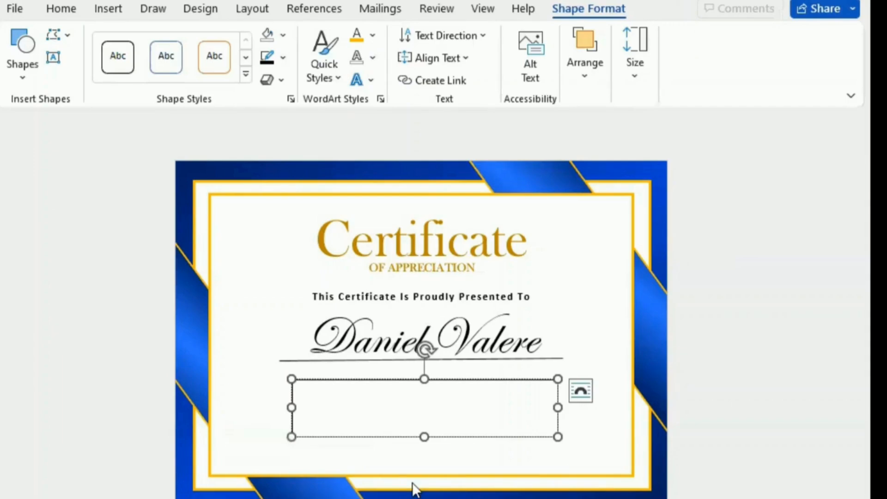
type("Only an exemplary employee inspires his boss on a daily basis. You are that employee. Thank you for setting such a great example for everyone in our company!")
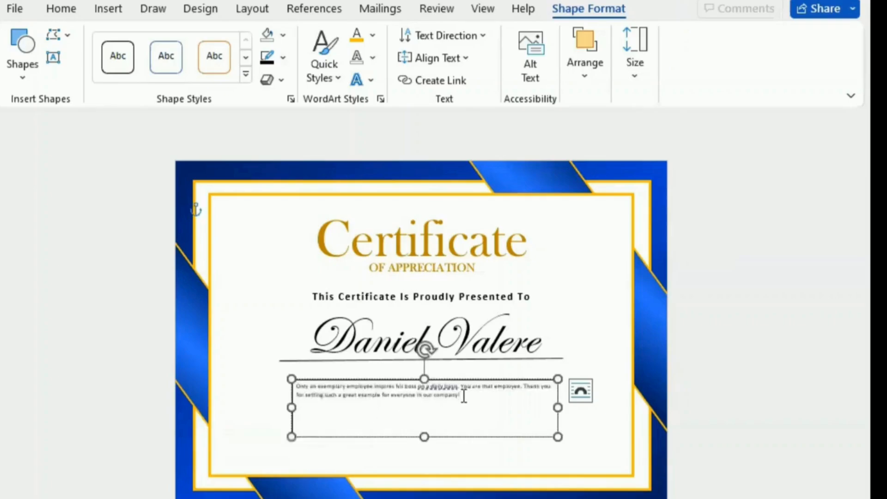
Centre the message text and format it in Baskerville Old Face at 20 pt
left_click_drag(445, 396, 300, 387)
left_click(61, 8)
left_click(360, 57)
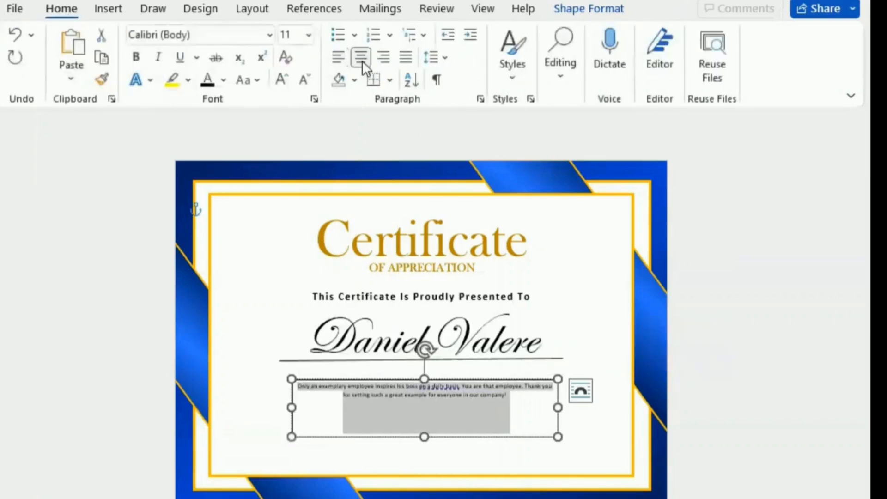
left_click(281, 79)
left_click(282, 79)
left_click(282, 79)
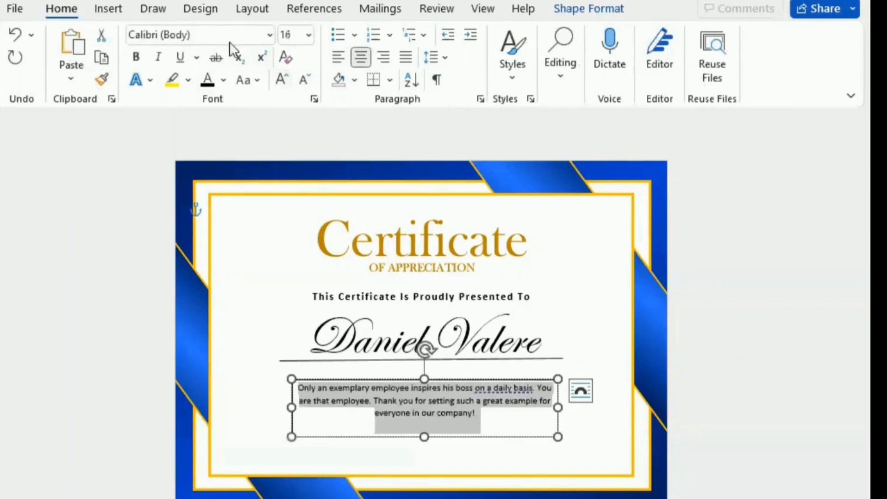
left_click(205, 36)
type("Baskerville Old Face")
key("Return")
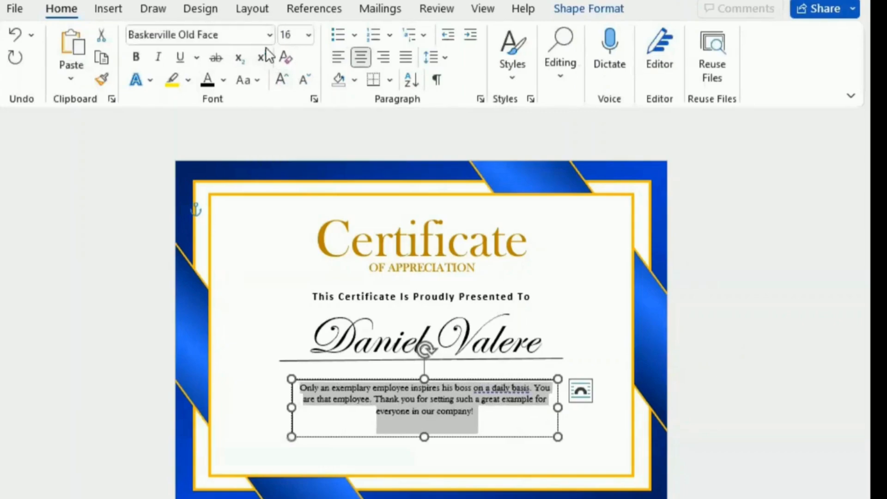
left_click(281, 81)
left_click(281, 82)
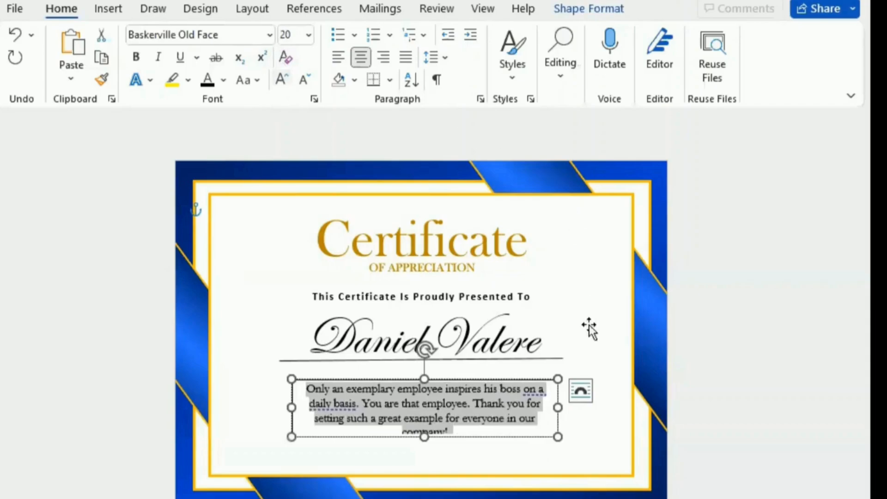
Widen the message box and centre it just beneath the line, removing its outline and fill
left_click_drag(558, 407, 596, 408)
left_click_drag(432, 379, 405, 374)
left_click(573, 9)
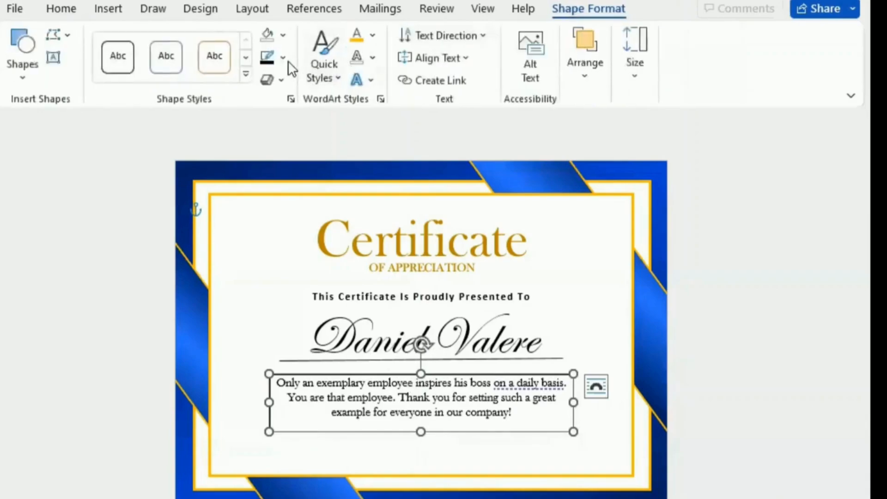
left_click(284, 58)
left_click(277, 297)
left_click(287, 37)
left_click(276, 277)
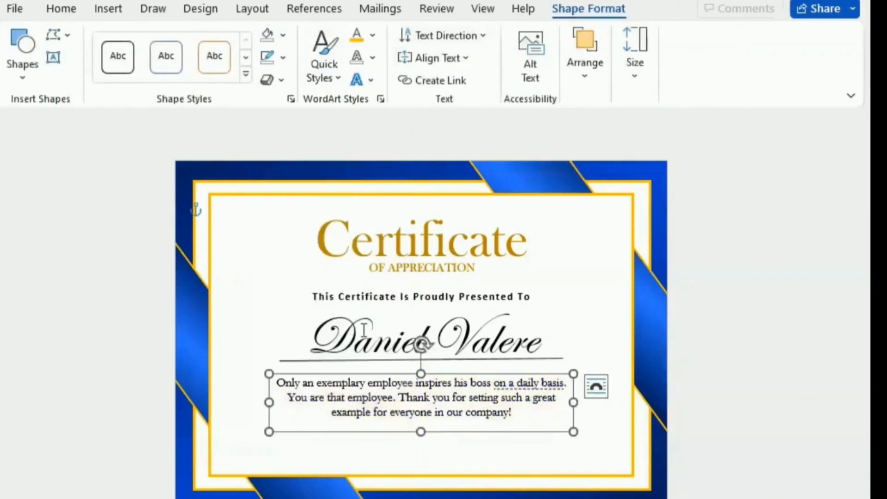
Ignore the conciseness suggestion on "on a daily basis" in the message
left_click(516, 385)
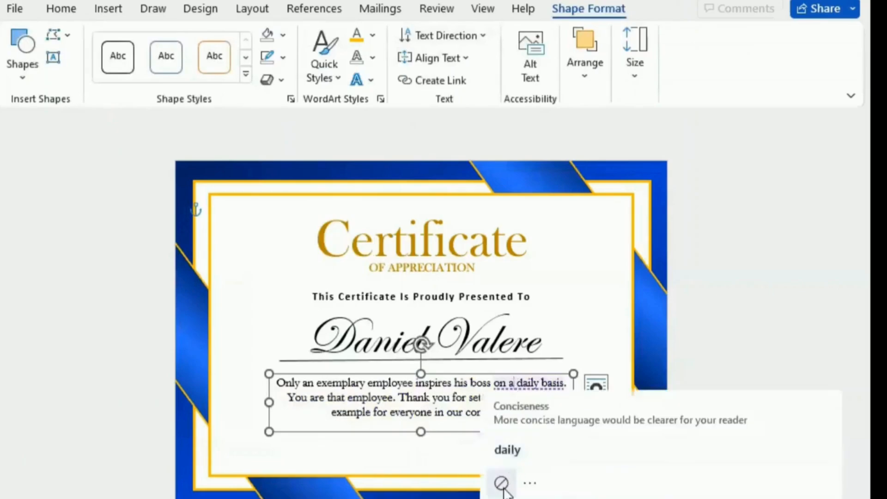
left_click(502, 481)
left_click(463, 453)
left_click(430, 433)
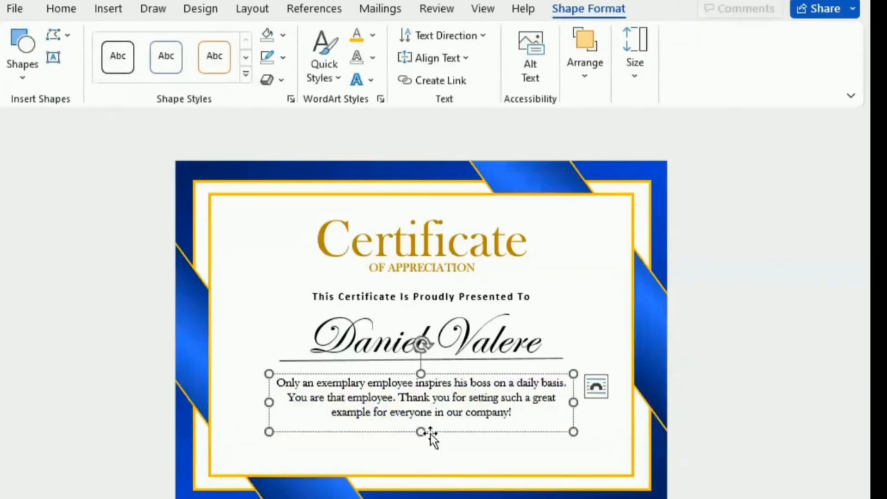
Draw a short horizontal line below the message, towards the certificate's lower left
left_click(40, 55)
left_click(84, 116)
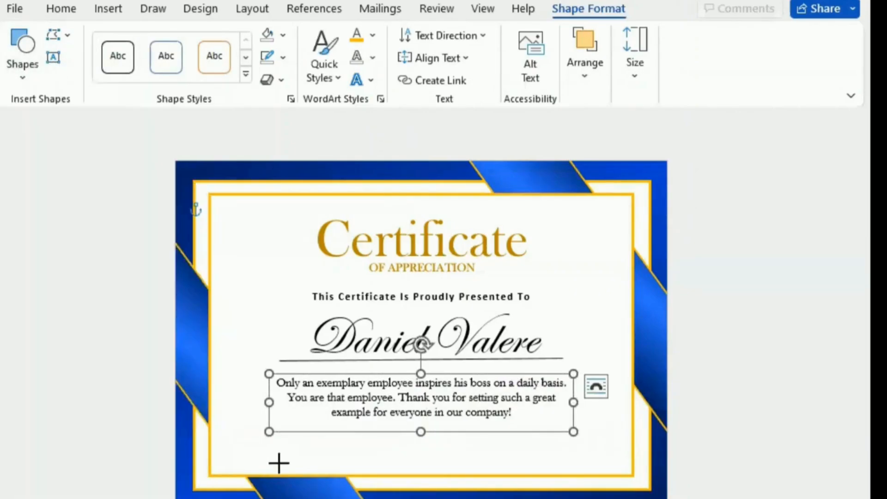
mouse_move(262, 453)
left_mouse_down()
mouse_move(337, 451)
mouse_move(337, 380)
mouse_move(349, 363)
left_mouse_up()
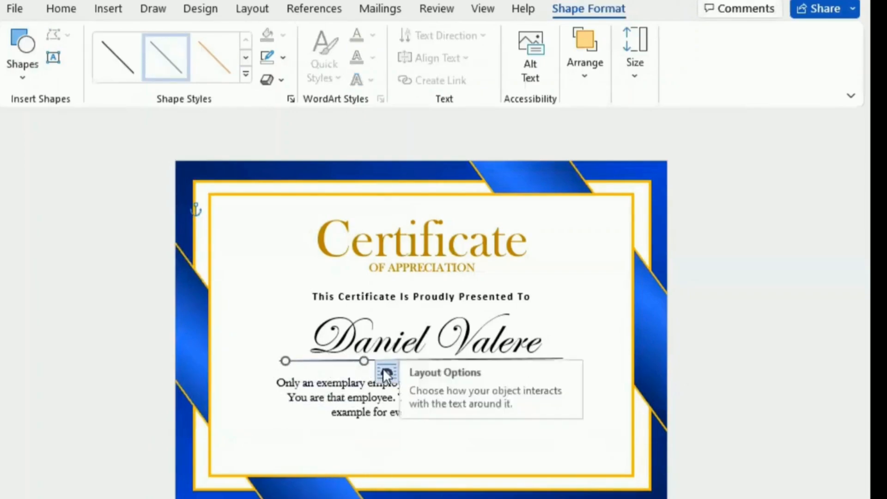
key("ctrl+z")
key("Left")
key("Down")
key("Down")
key("Down")
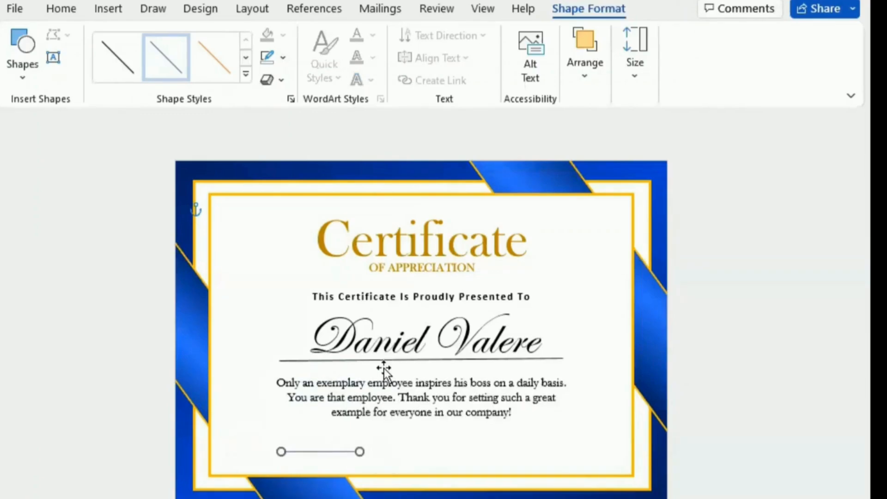
Place a copy of the short line level with it, towards the certificate's lower right
key("Right")
key("Right")
key("Right")
key("Right")
key("Right")
key("Right")
key("Right")
key("Right")
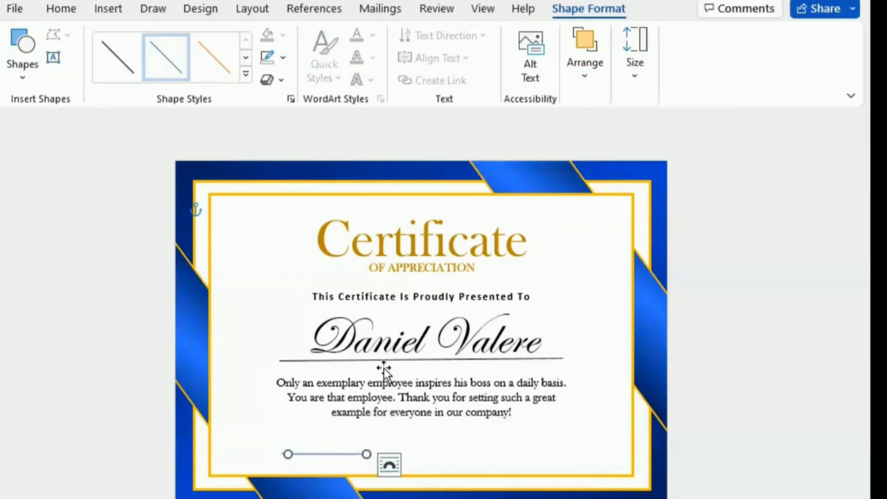
key("Right")
key("Right")
key("Right")
key("Right")
key("Right")
key("Right")
key("Right")
key("Right")
key("Right")
key("Right")
key("Right")
key("Right")
key("Right")
key("Right")
key("Right")
key("Right")
key("Right")
key("Right")
key("Right")
key("Right")
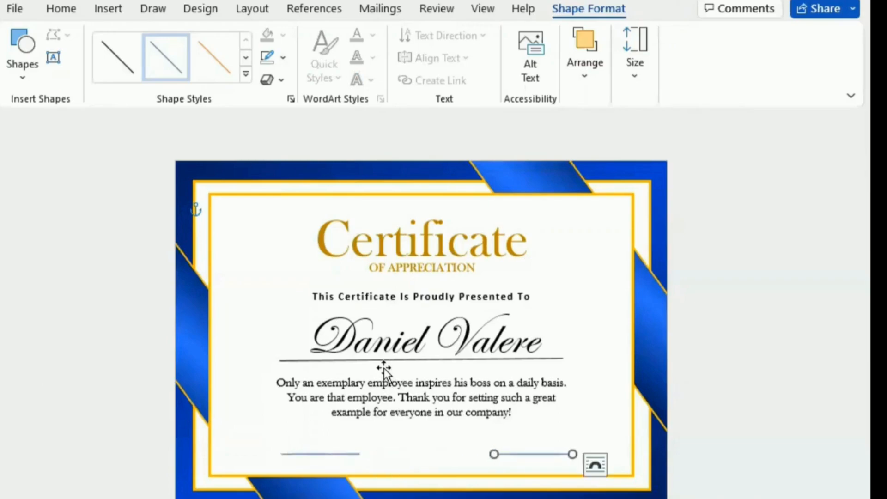
Nudge the left short line slightly outward and set the outline of both short lines to black
left_click(315, 453)
key("ctrl+Left")
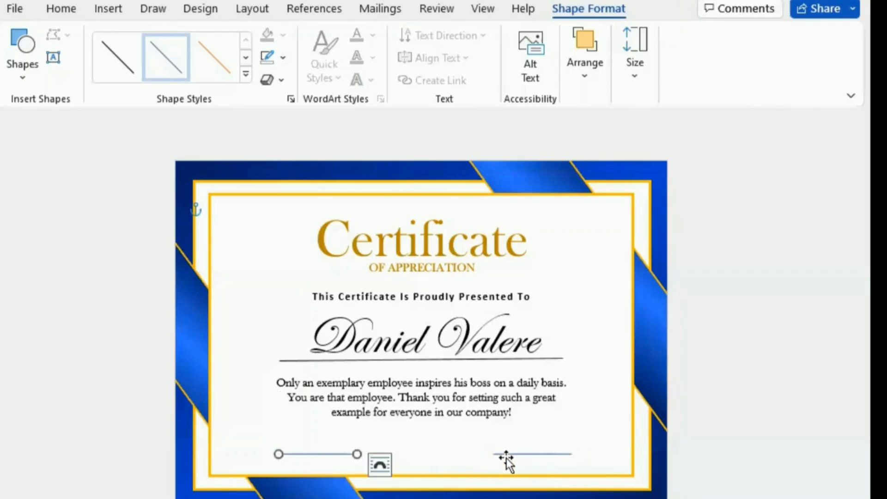
left_click(507, 455, "shift")
left_click(283, 59)
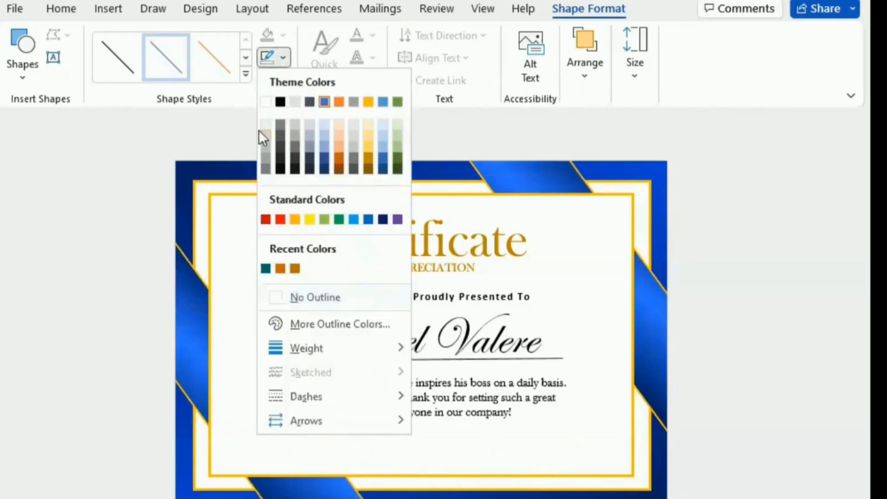
left_click(280, 102)
Add a text box reading "Date" under the left short line and format it in Baskerville Old Face at 16 pt
left_click(54, 58)
left_click_drag(288, 457, 342, 473)
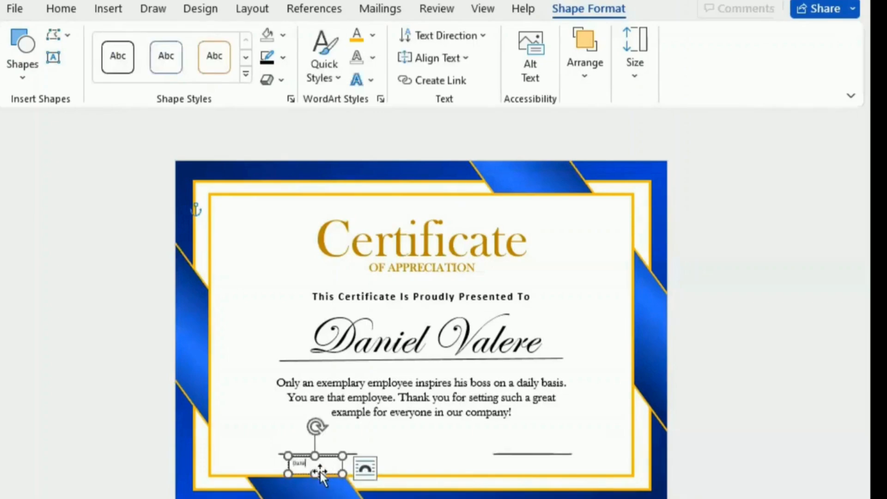
double_click(299, 463)
left_click(371, 409)
type("bas")
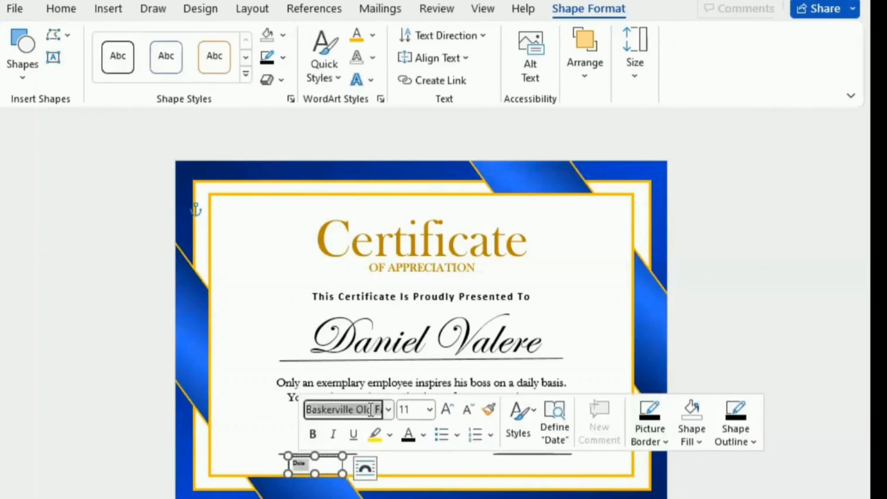
left_click(446, 407)
left_click(446, 407)
left_click(446, 406)
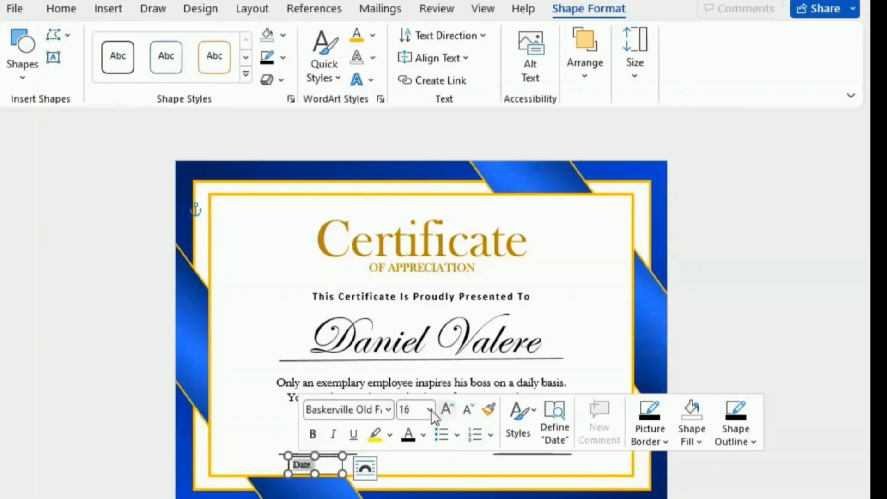
Shrink the "Date" text box to fit its text and centre it beneath the left short line
left_click_drag(342, 472, 318, 471)
key("Right")
key("Right")
key("Right")
key("Right")
key("Right")
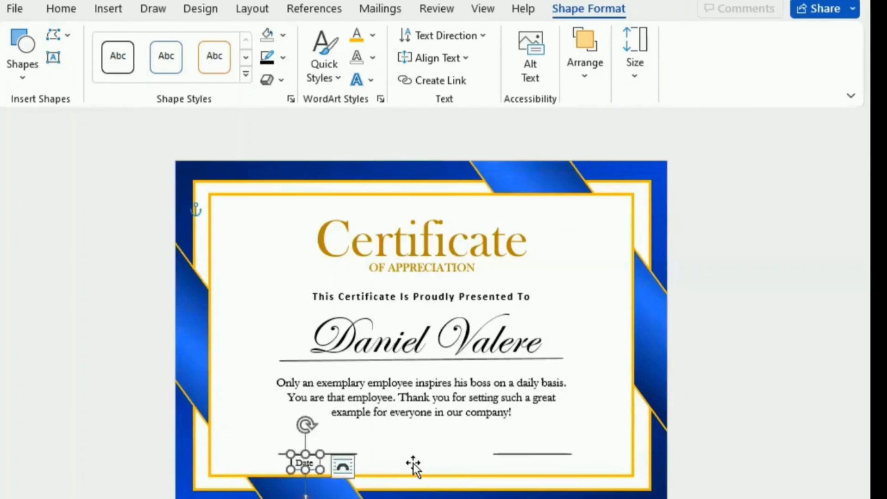
key("Up")
key("Right")
key("Right")
key("Right")
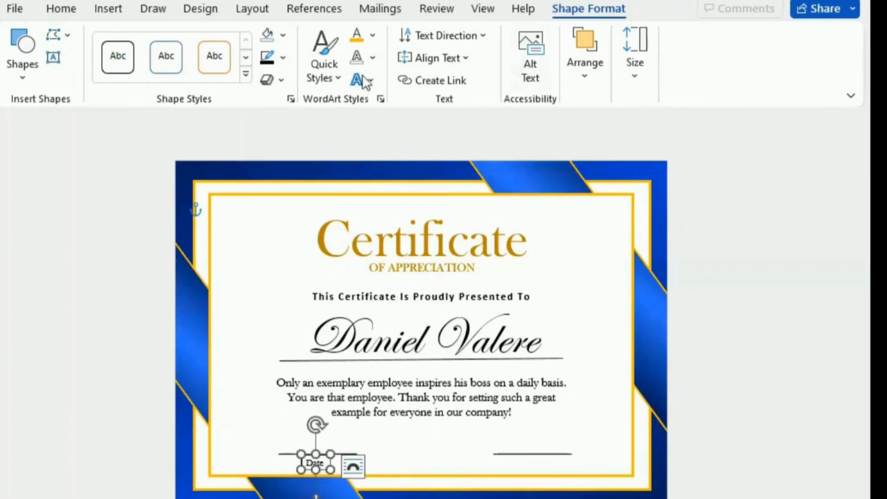
Remove the outline and fill of the "Date" text box
left_click(282, 57)
left_click(315, 297)
left_click(283, 35)
left_click(277, 273)
Duplicate the "Date" label and centre the copy beneath the right short line
key("ctrl+d")
key("Up")
key("Up")
key("Up")
key("Up")
key("Right")
key("Right")
key("Right")
key("Right")
key("Right")
key("Right")
key("Right")
key("Right")
key("Right")
key("Right")
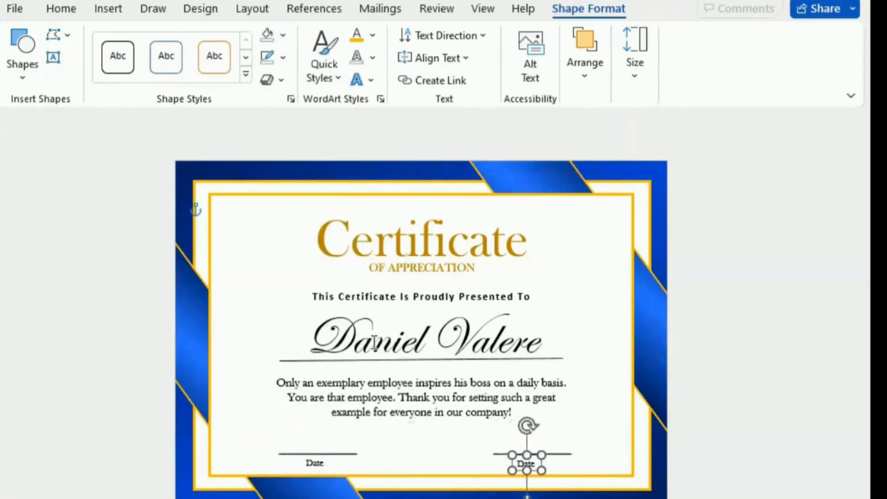
key("Right")
key("Right")
key("Right")
key("Right")
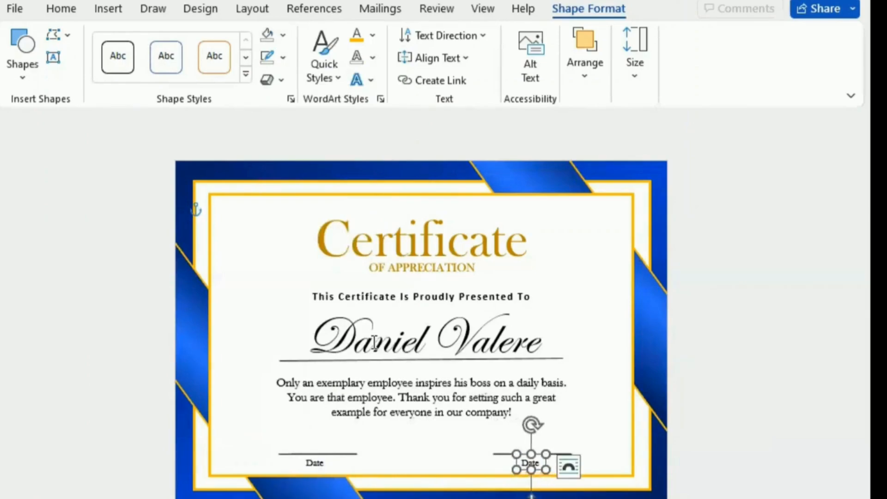
Change the copied "Date" label to "Signature" and centre it beneath the right short line
double_click(529, 462)
type("Sig")
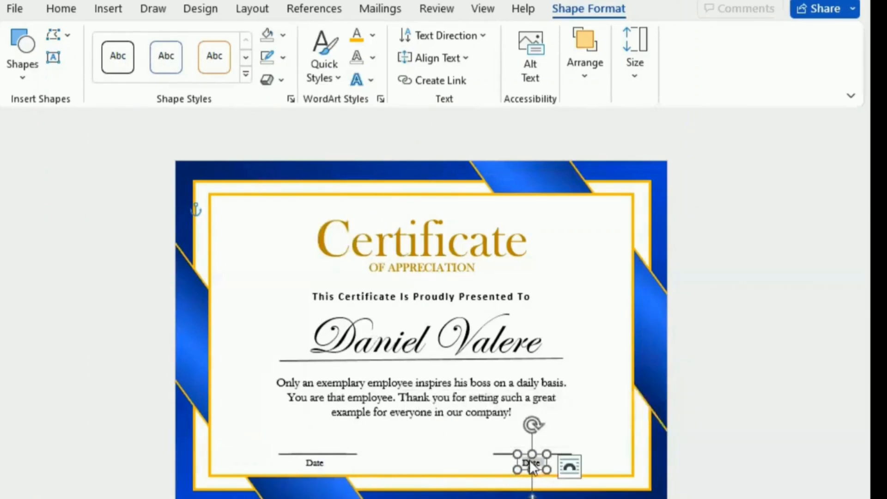
type("n")
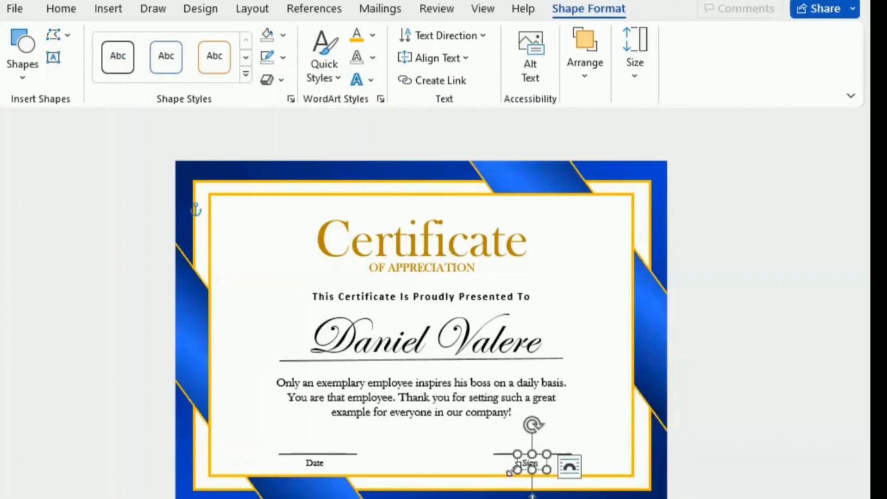
type("ature")
key("Escape")
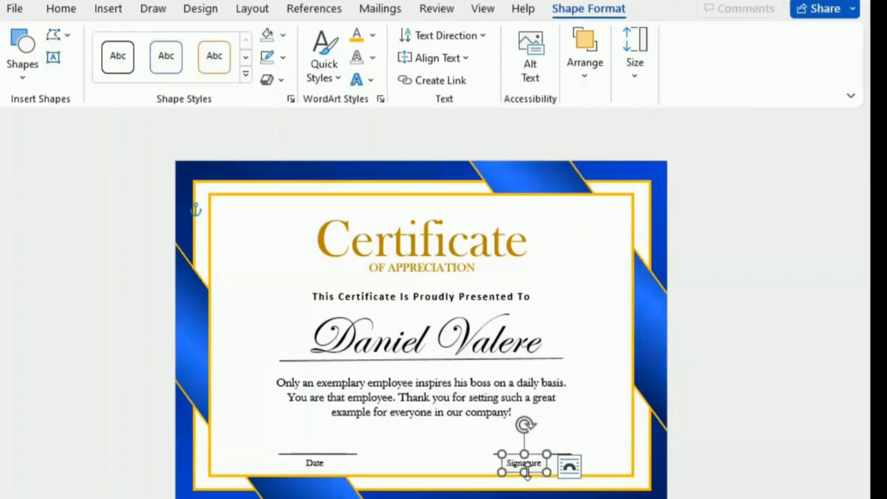
key("Right")
key("Right")
key("Right")
key("Right")
key("Right")
key("Right")
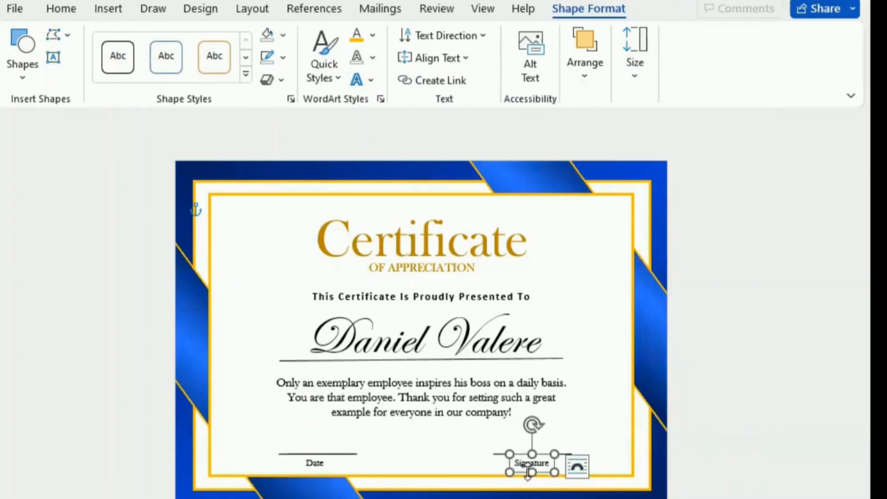
left_click(753, 309)
Draw a 12-point star with shallow points as a seal in the upper-left corner of the inner panel
left_click(109, 9)
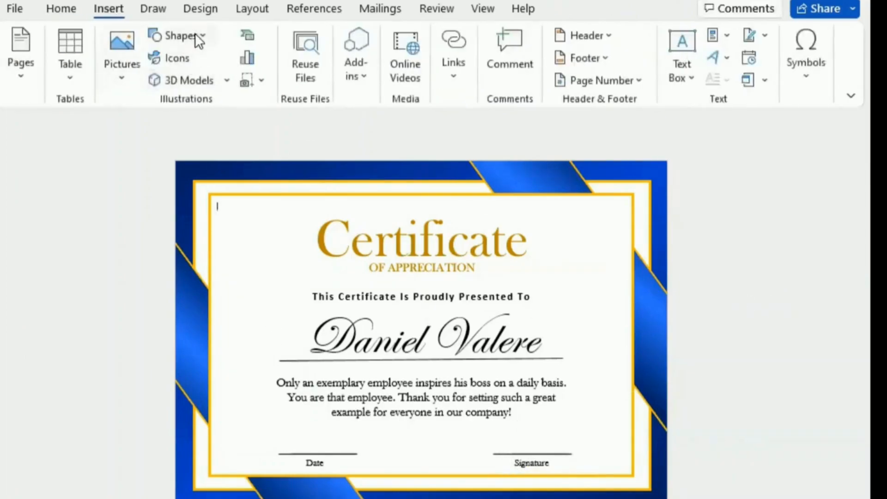
left_click(195, 35)
scroll(287, 422, "down", 3)
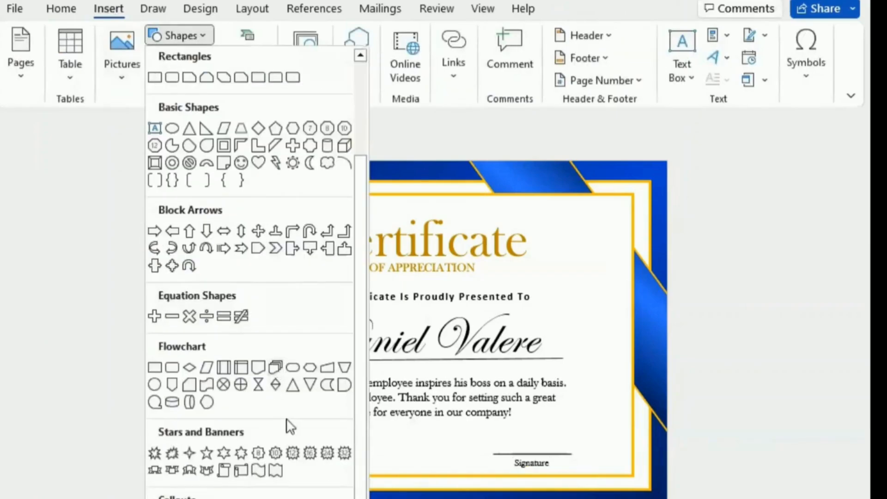
left_click(293, 453)
left_click_drag(229, 251, 293, 323)
left_click_drag(252, 258, 250, 209)
left_click_drag(243, 240, 243, 236)
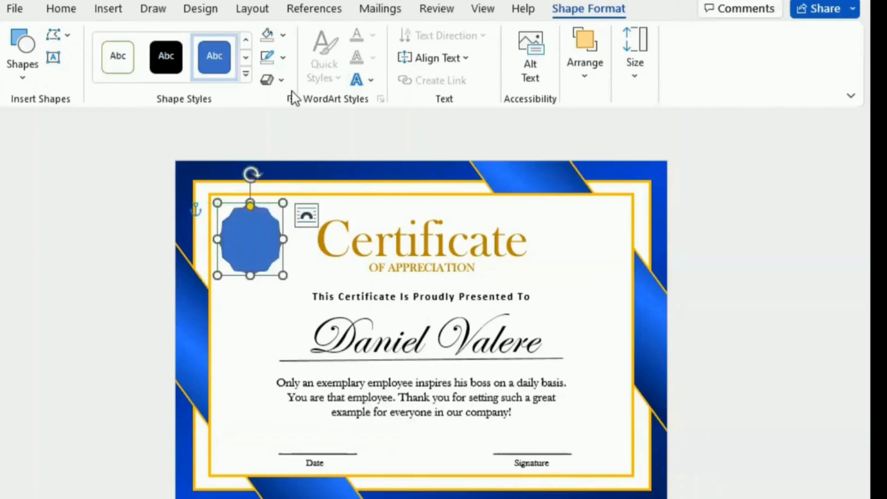
Give the star seal a gradient fill with a dark gold first stop and an orange last stop
left_click(284, 36)
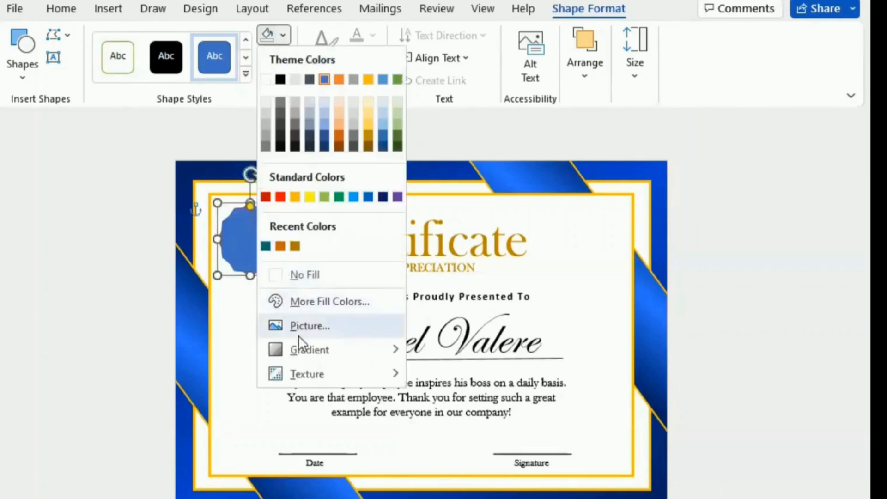
mouse_move(300, 342)
left_click(462, 497)
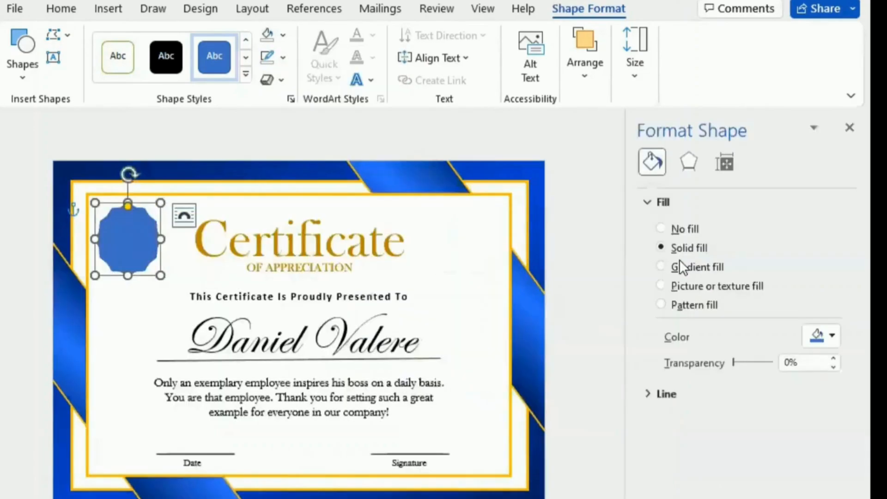
left_click(664, 267)
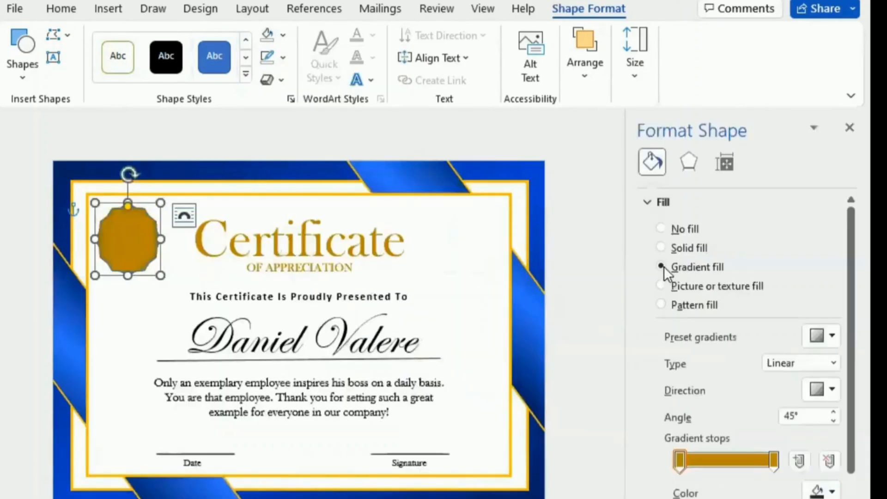
left_click(692, 467)
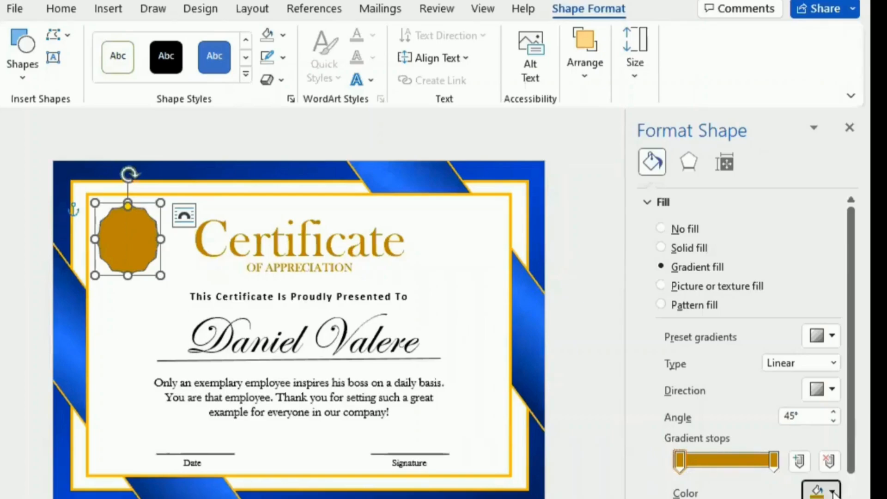
left_click(821, 491)
left_click(730, 444)
left_click(821, 492)
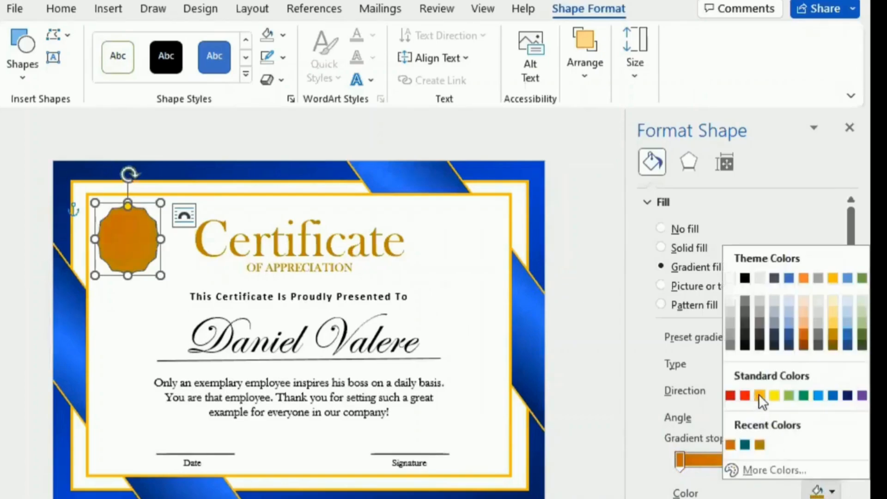
left_click(760, 395)
left_click(680, 461)
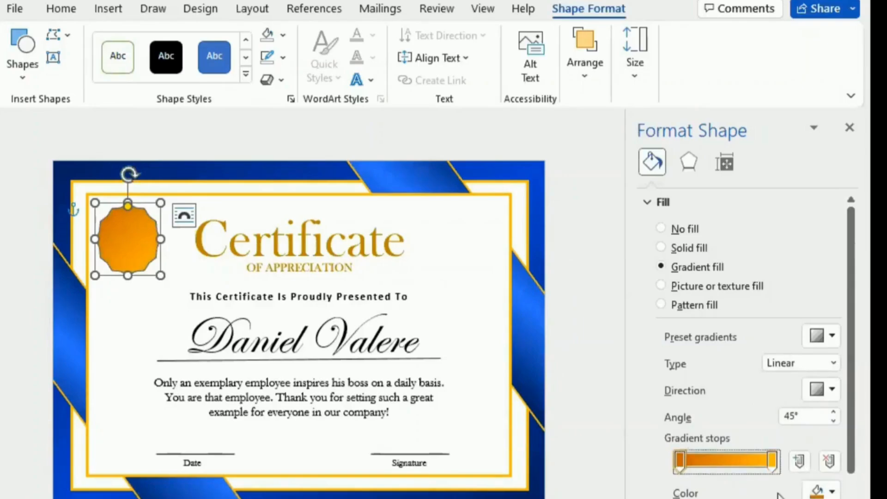
left_click(822, 492)
left_click(831, 343)
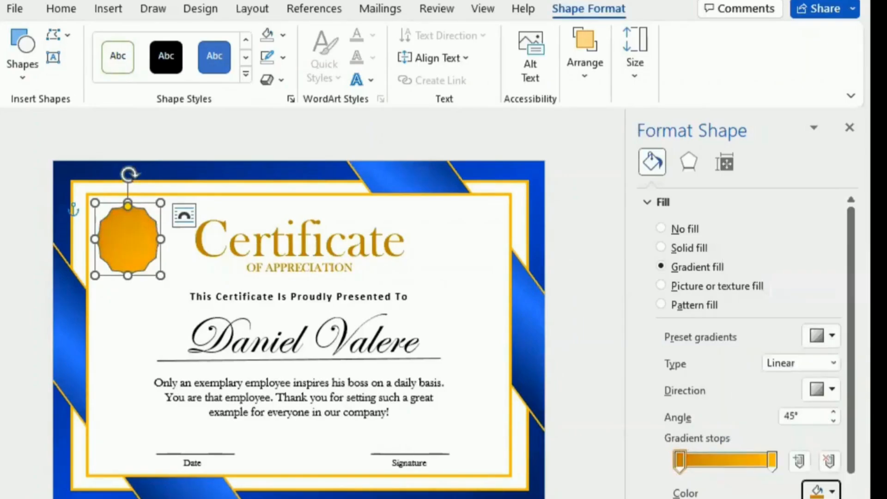
Set the brightness of the star gradient's first stop to -18%
left_click(822, 491)
left_click(656, 477)
scroll(655, 477, "down", 2)
left_click(834, 491)
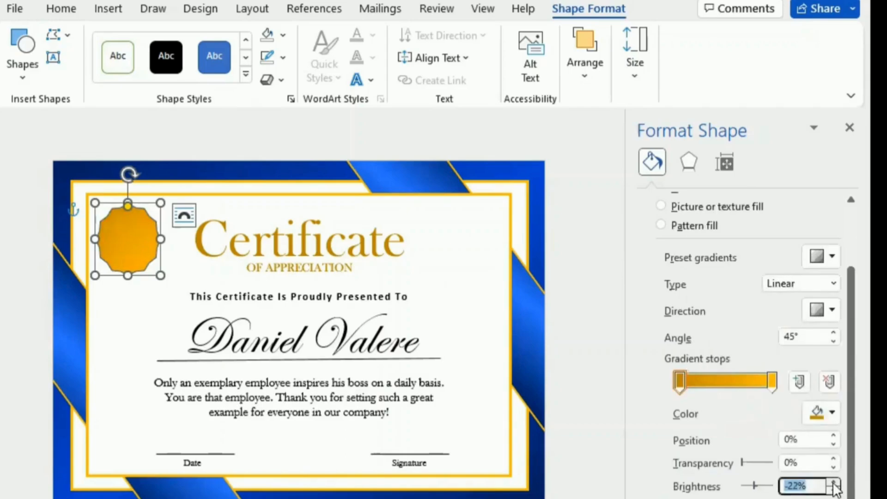
left_click(834, 483)
left_click(835, 482)
left_click(835, 483)
left_click(834, 483)
Set the brightness of the star gradient's last stop to -8%
left_click(772, 382)
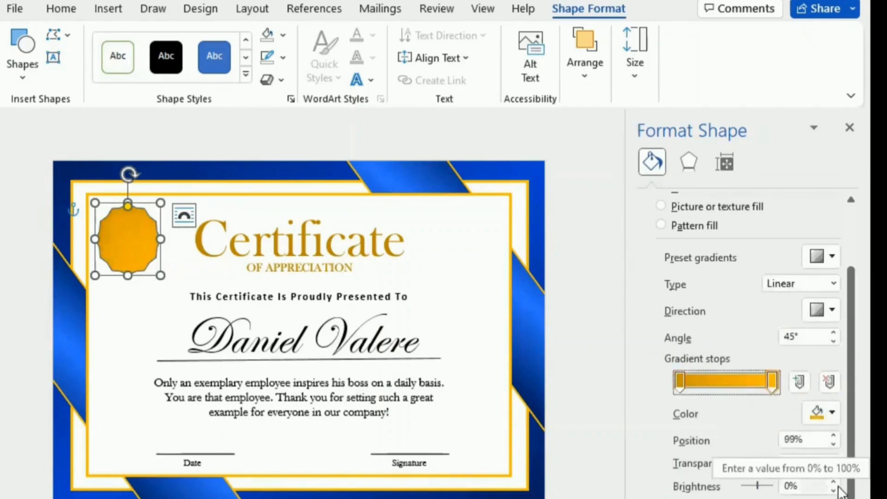
left_click(835, 489)
left_click(834, 490)
left_click(835, 490)
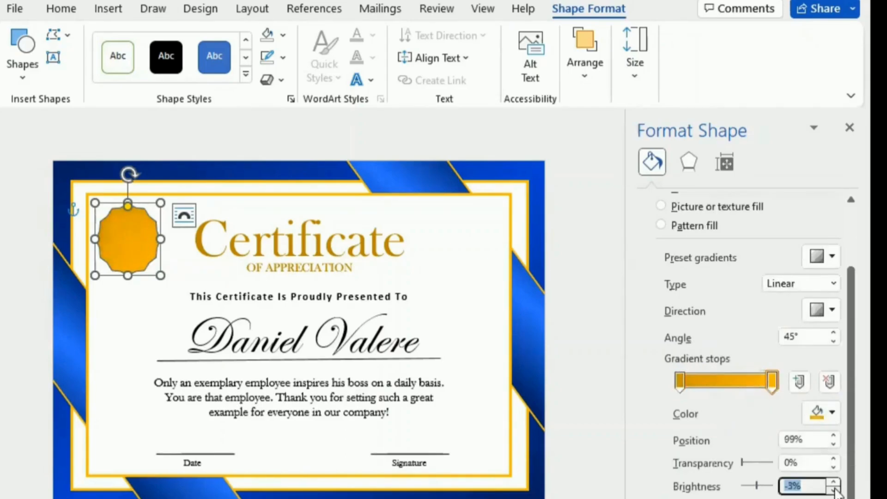
Set the star's gradient to Path with the first stop at 5%, and remove the star's outline
left_click(834, 284)
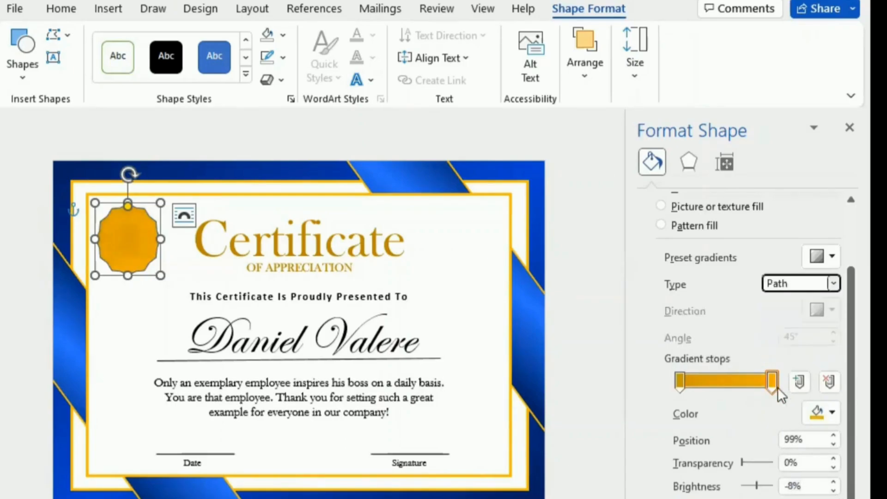
left_click(682, 382)
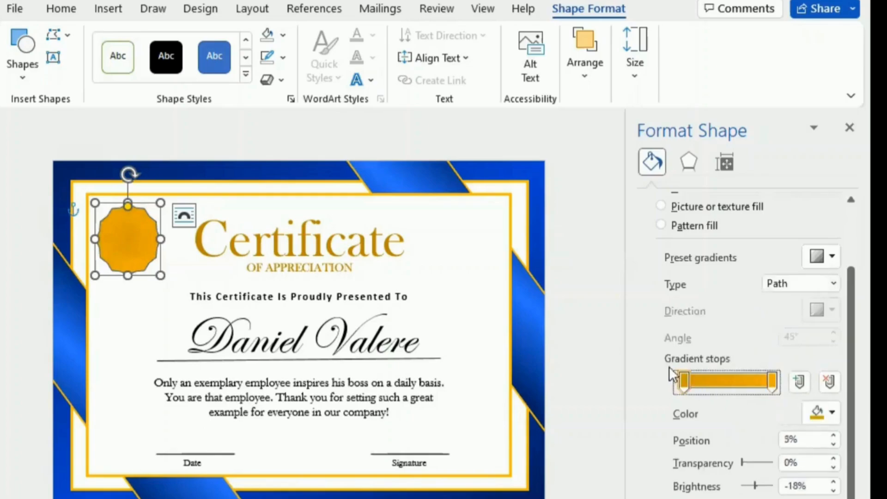
left_click(848, 127)
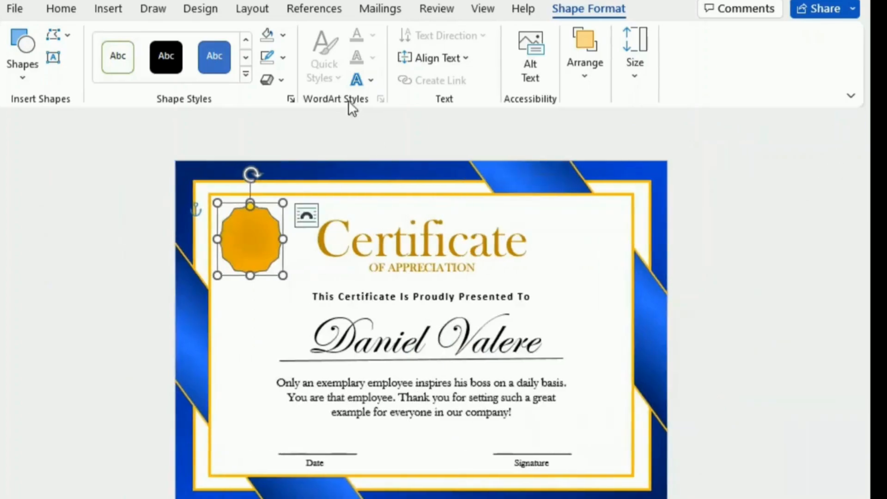
left_click(283, 56)
left_click(281, 298)
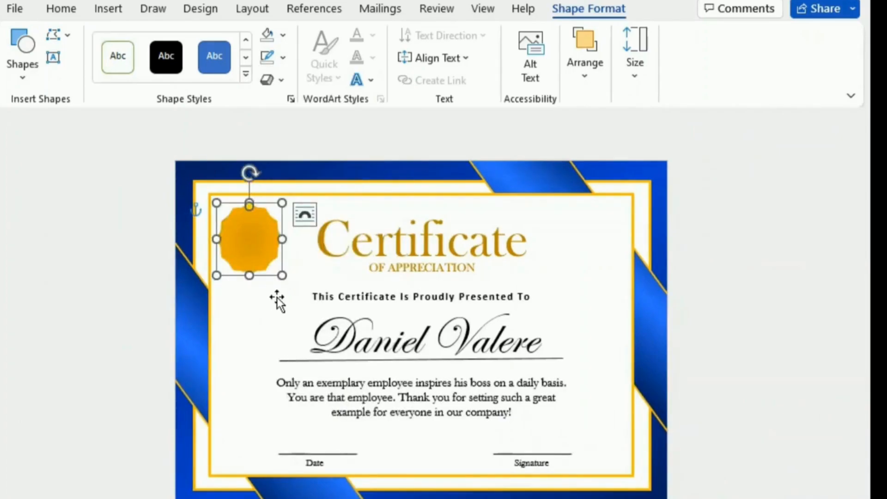
Draw a circle inside the star seal and make the star's points more pronounced
left_click(29, 44)
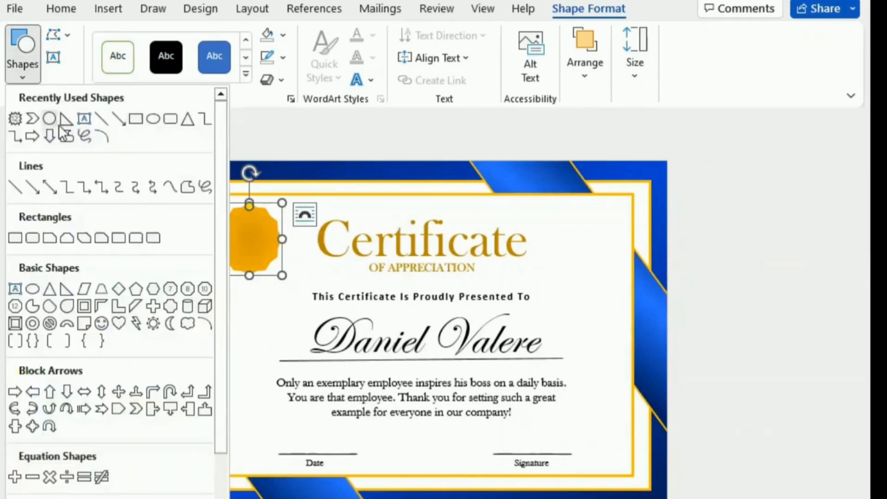
left_click(48, 121)
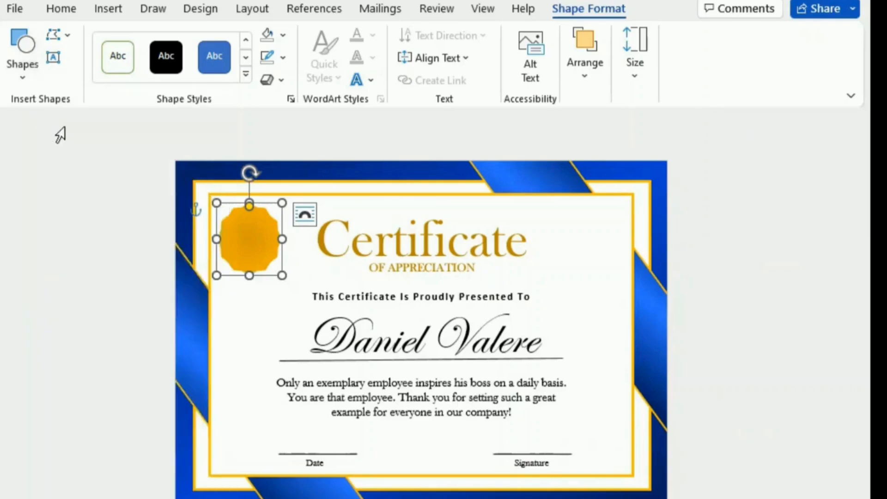
left_click_drag(234, 222, 271, 262)
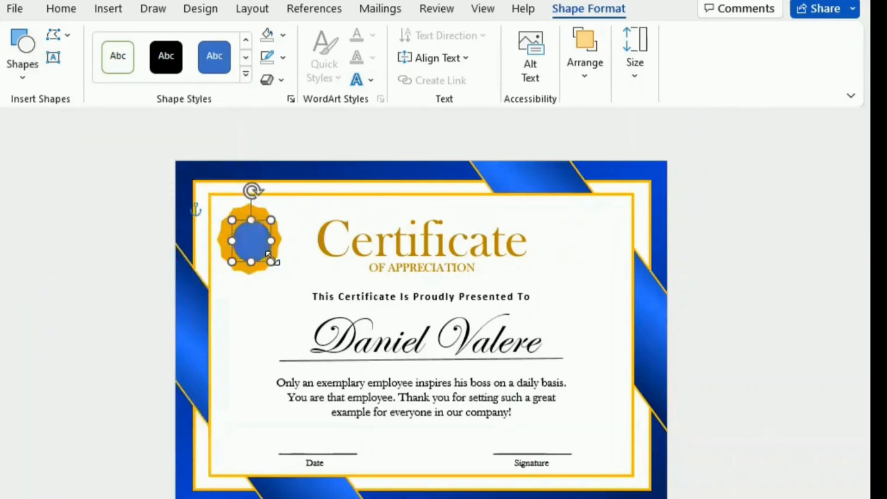
left_click(246, 213)
left_click_drag(250, 208, 225, 212)
Enlarge the circle to nearly fill the star seal and centre it on the seal
left_click(250, 235)
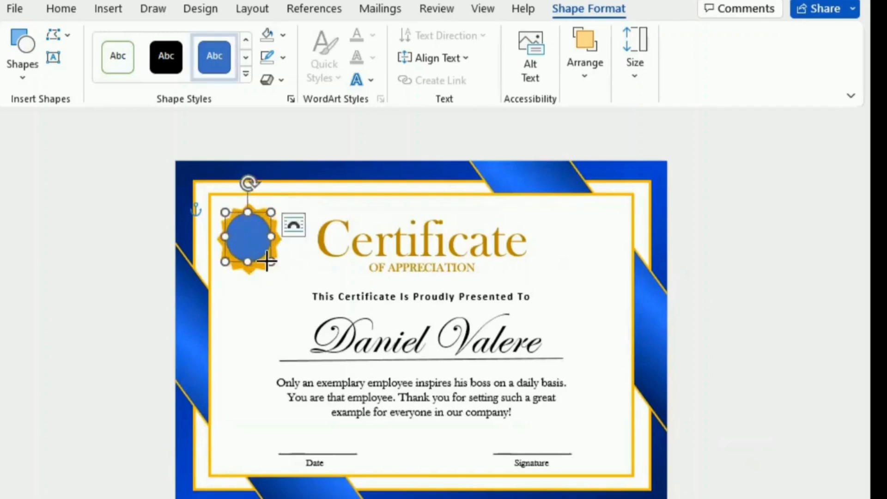
left_click_drag(271, 262, 225, 265)
key("Up")
key("Right")
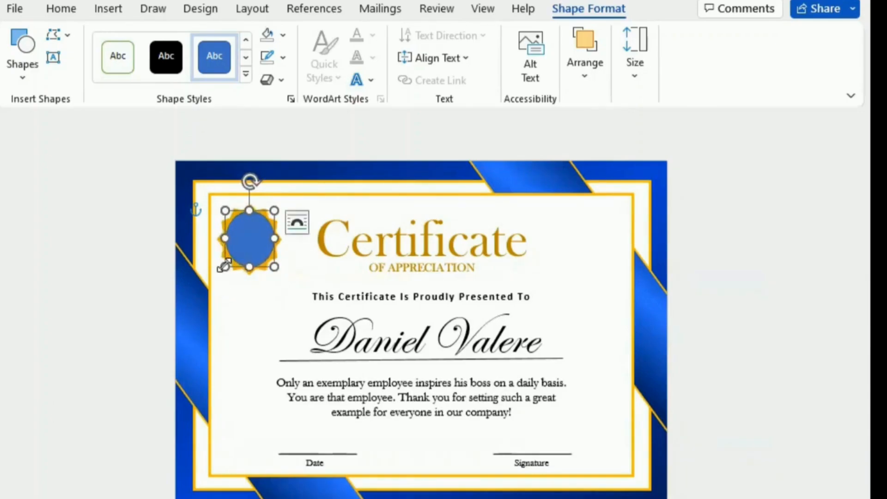
Remove the circle's outline and switch its fill to a gradient
left_click(281, 57)
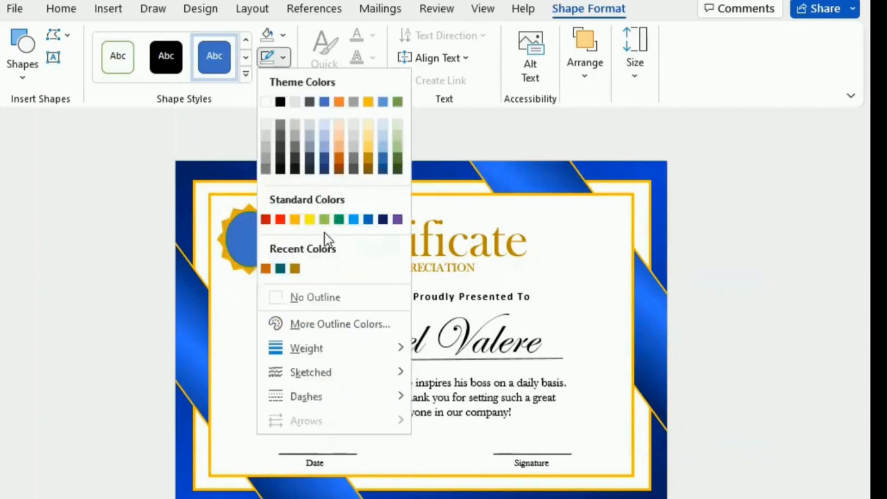
left_click(276, 297)
left_click(285, 36)
mouse_move(333, 349)
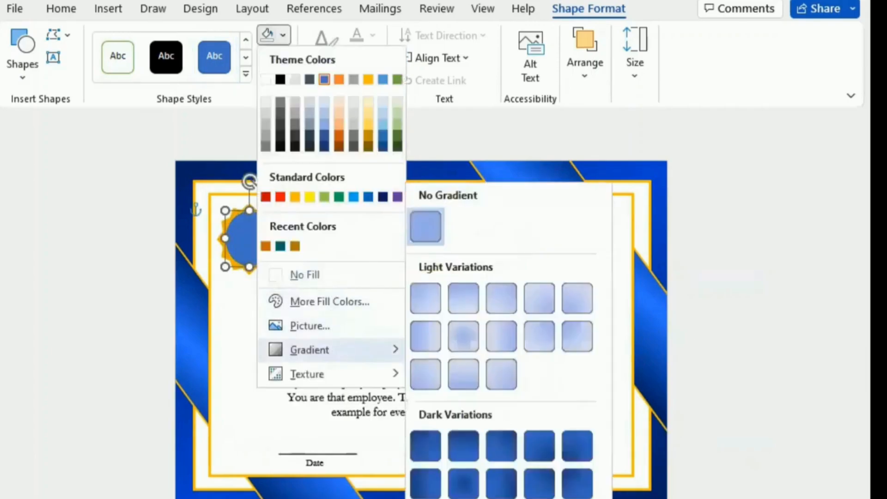
left_click(455, 498)
left_click(681, 269)
Set both end stops of the circle's gradient to Dark Blue
left_click(770, 461)
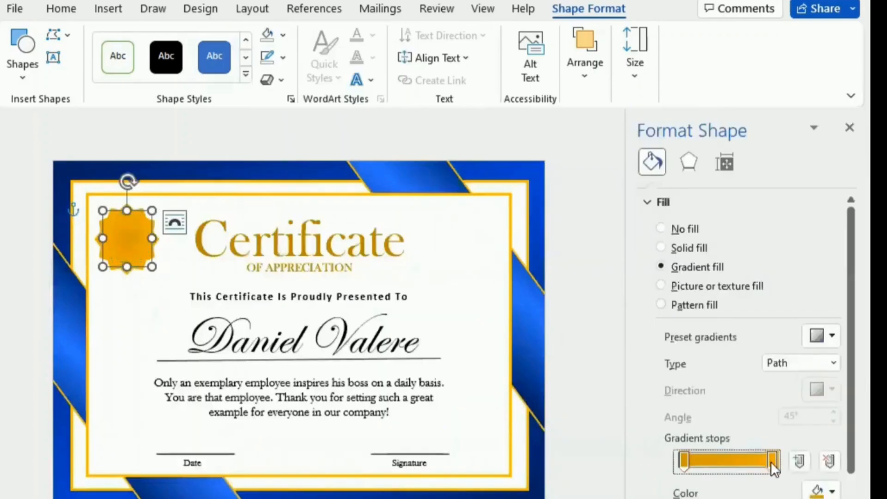
left_click(833, 492)
left_click(847, 396)
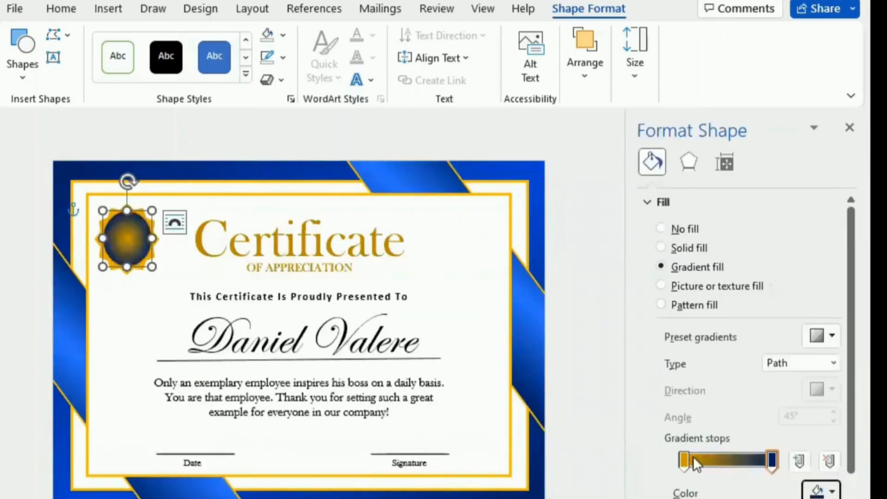
left_click(683, 459)
left_click(833, 492)
left_click(847, 396)
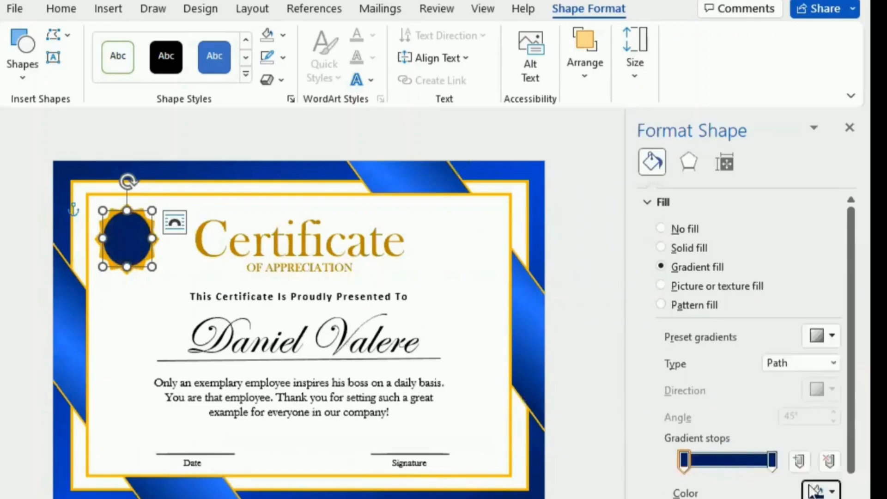
Add a middle stop at 50% with 28% brightness to the circle's gradient and set the gradient type to Linear
left_click(726, 460)
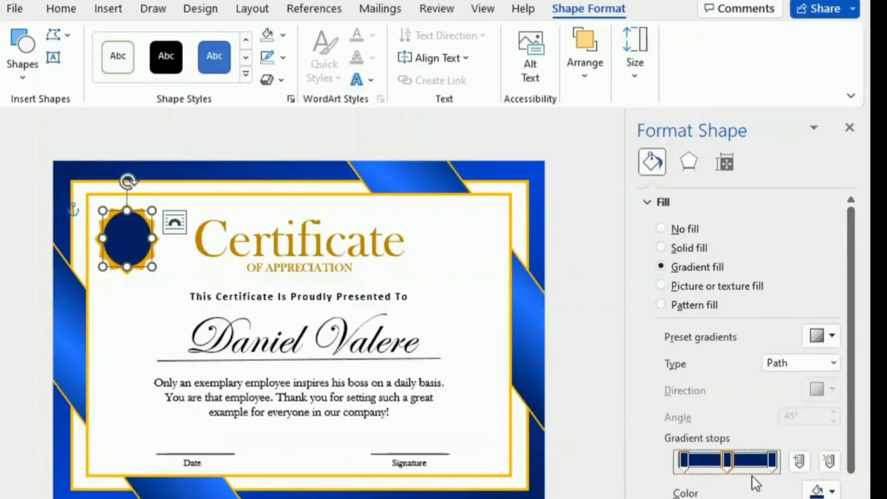
left_click(834, 498)
scroll(833, 498, "down", 2)
left_click(834, 484)
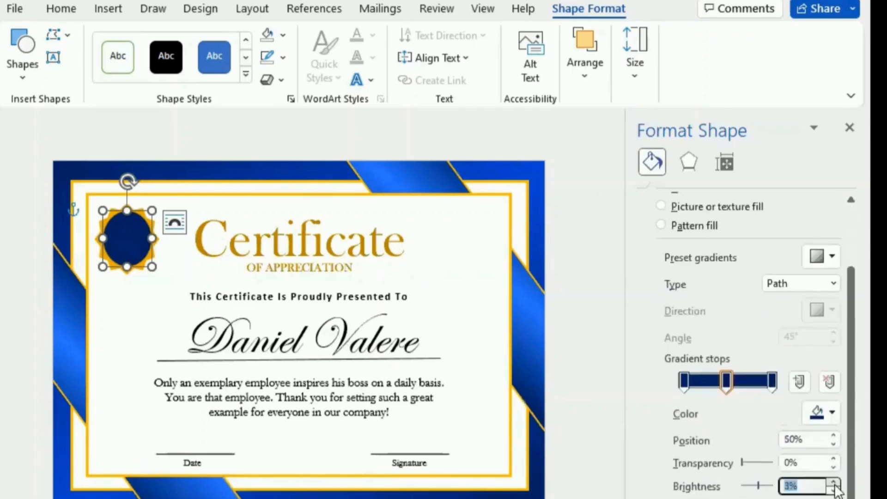
left_click(835, 286)
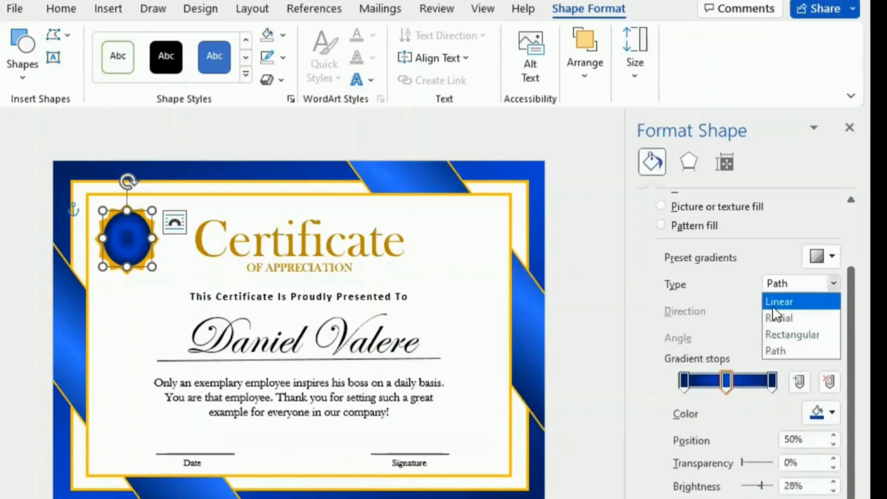
left_click(773, 305)
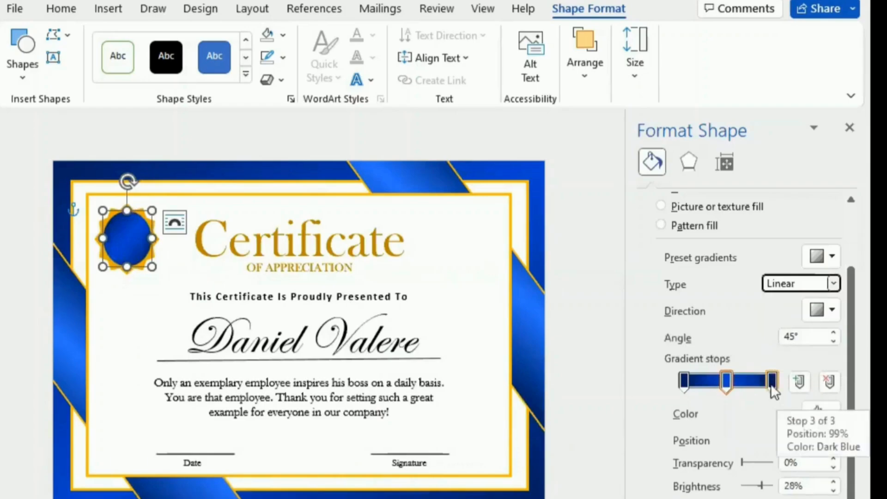
Move the middle stop of the circle's gradient to 77%
left_click_drag(725, 381, 750, 382)
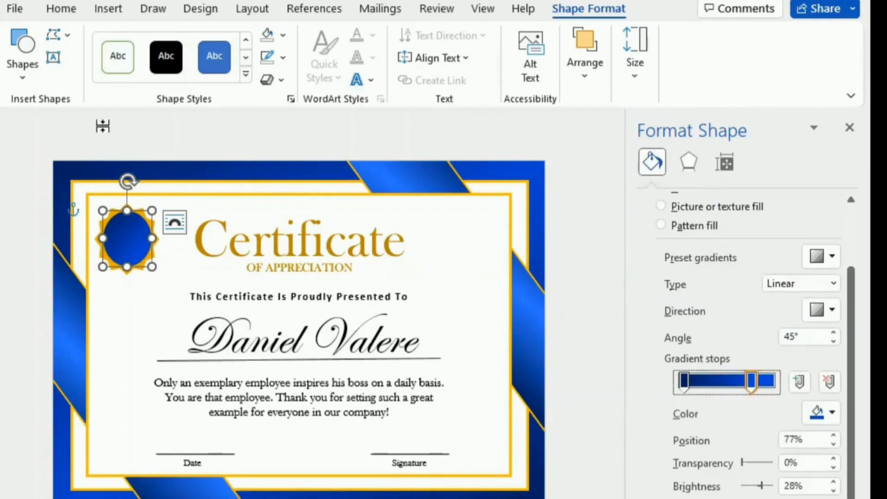
Add a text box reading "Best" inside the seal's blue circle and set its font to Baskerville Old Face
left_click(130, 235)
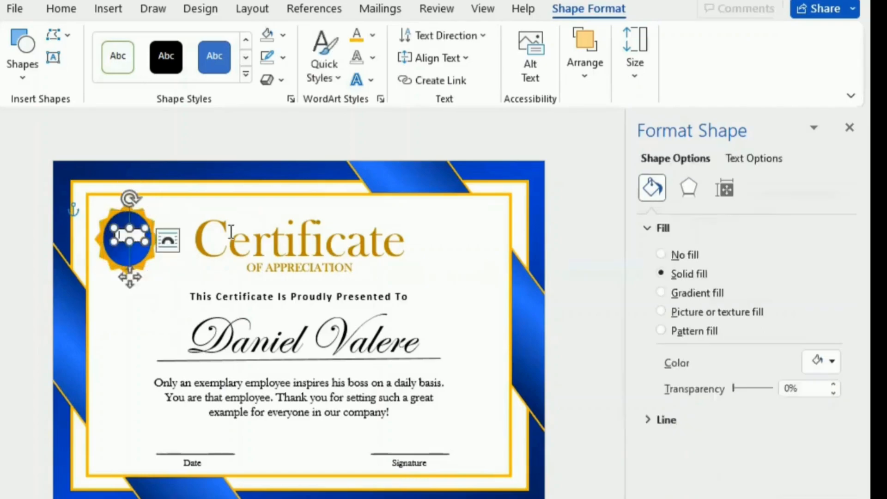
double_click(130, 240)
left_click(194, 178)
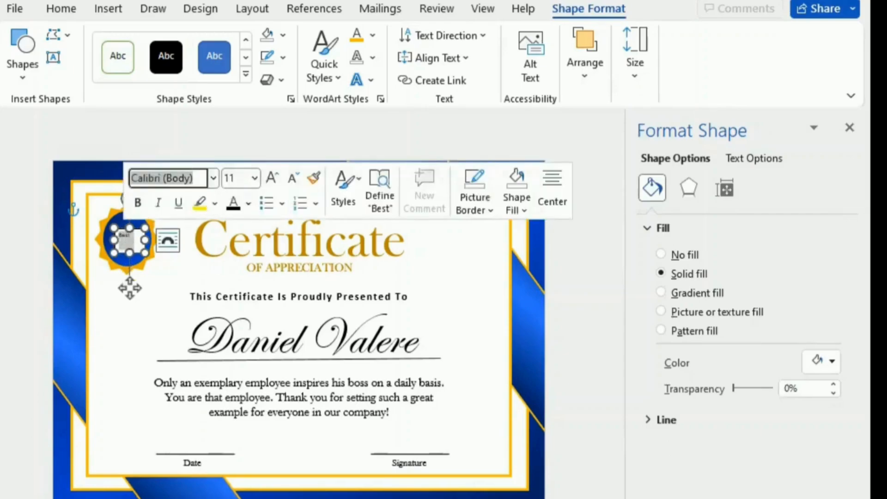
type("Baskerville Old Face")
key("Return")
Centre the "Best" text at 20 pt and shorten its text box to fit the word
left_click(62, 8)
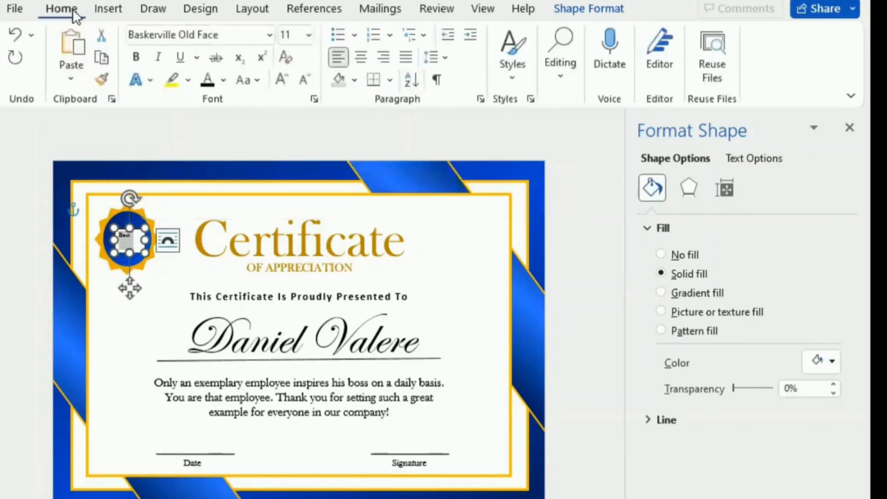
left_click(281, 79)
left_click(281, 78)
left_click(281, 79)
left_click(281, 78)
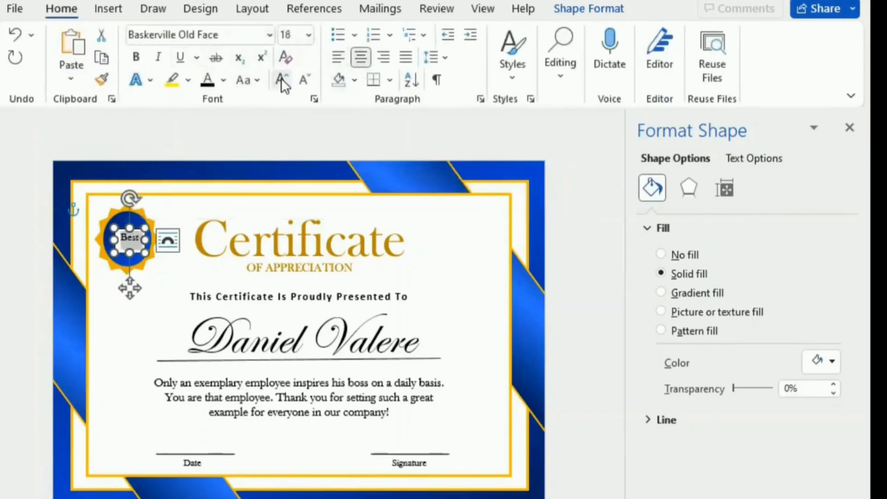
left_click(280, 79)
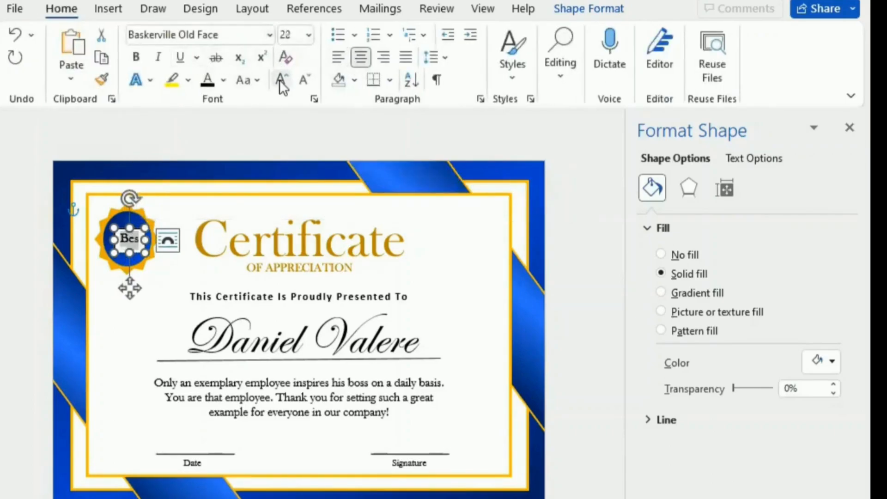
left_click_drag(130, 253, 128, 249)
double_click(129, 238)
left_click(140, 207)
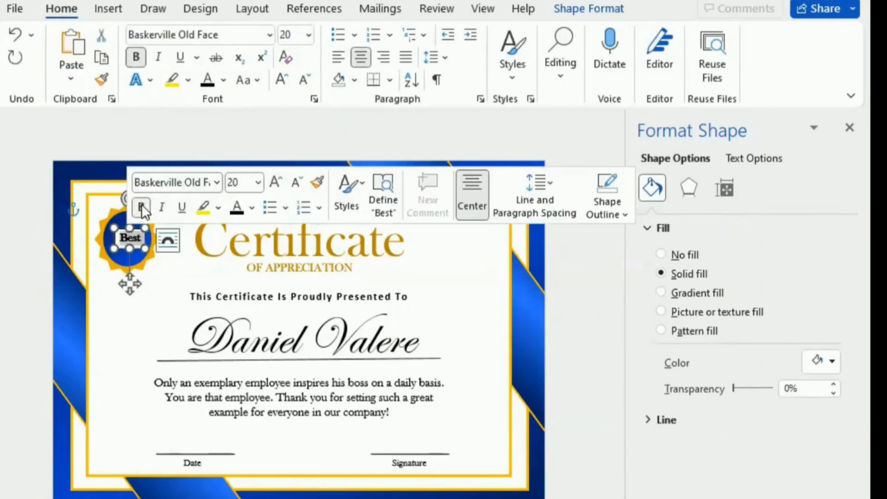
left_click(141, 208)
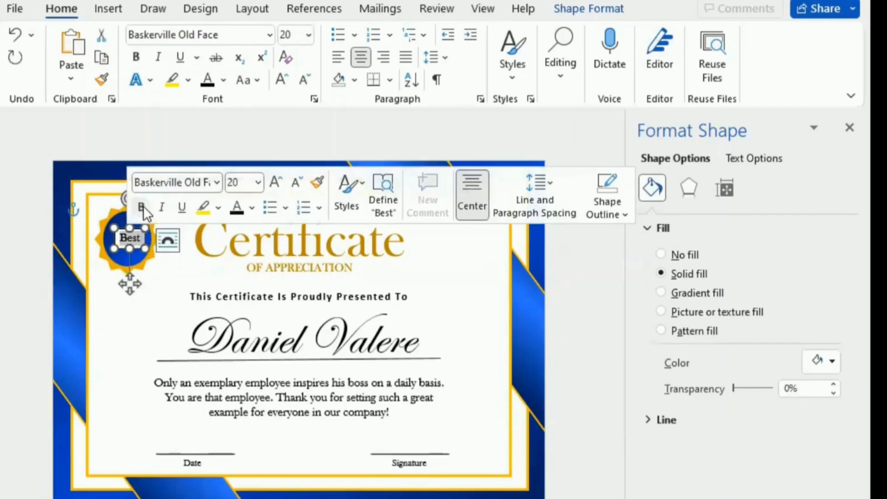
Remove the fill and outline of the "Best" text box and colour its text gold
left_click(562, 10)
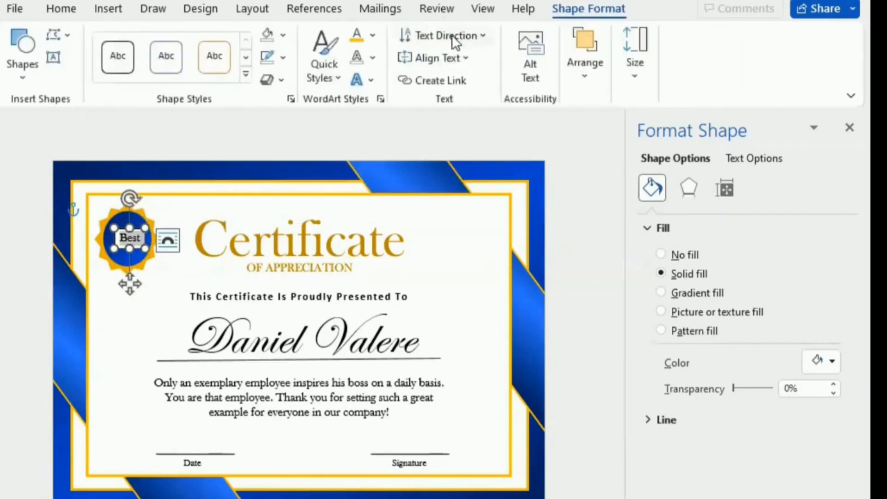
left_click(283, 36)
left_click(289, 273)
left_click(283, 58)
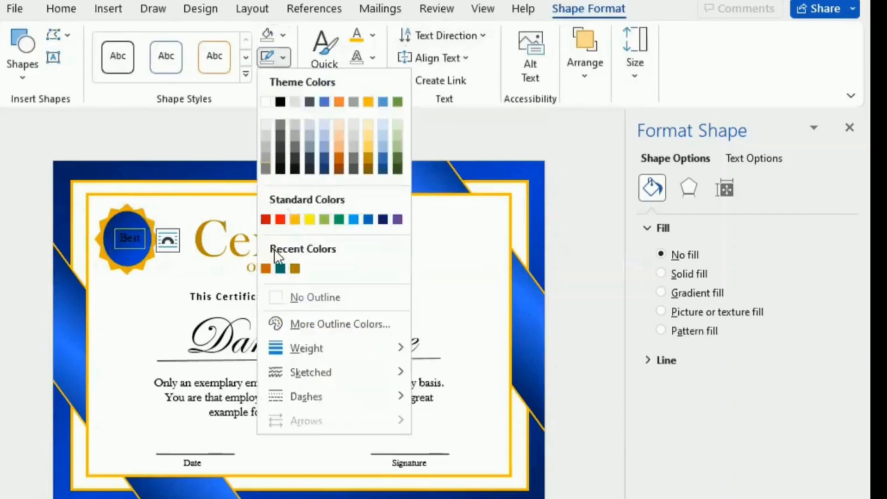
left_click(280, 298)
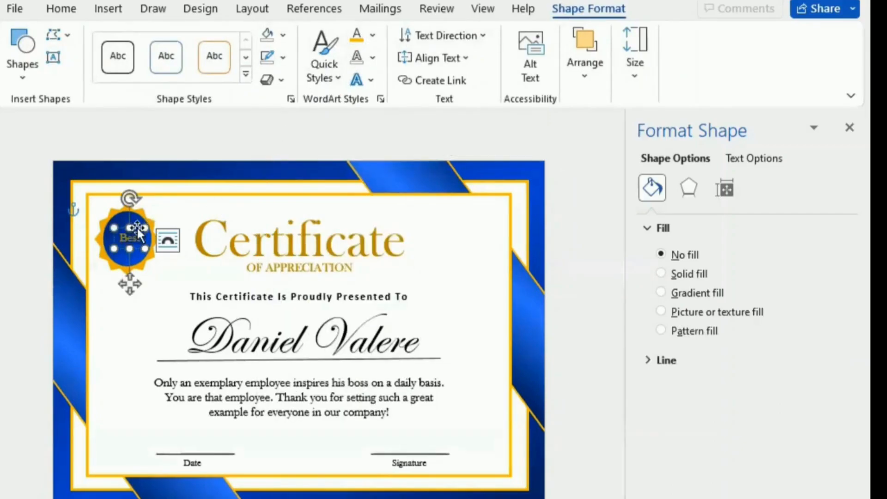
Duplicate the "Best" text box just below the original and change the copy's text to "Award"
left_click_drag(137, 234, 105, 260)
right_click(131, 253)
type("Award")
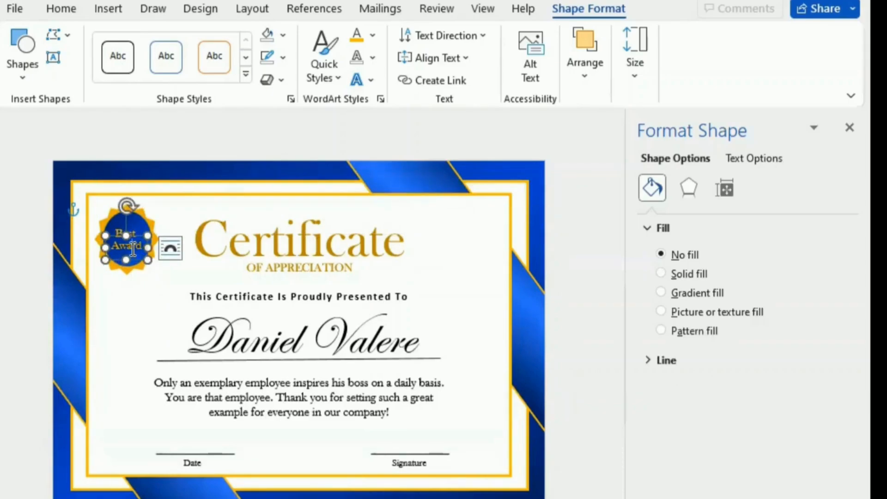
Set the "Award" text to 25 pt and centre its text box horizontally in the seal
double_click(133, 250)
left_click(241, 193)
type("25")
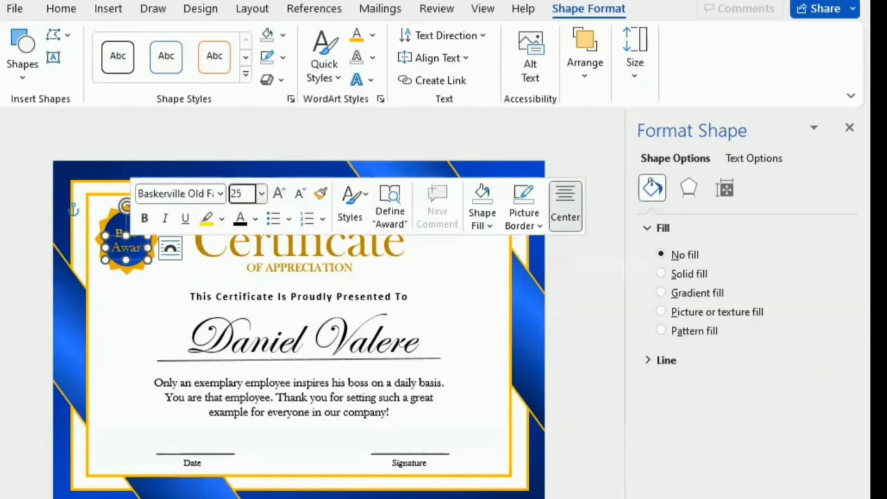
key("Return")
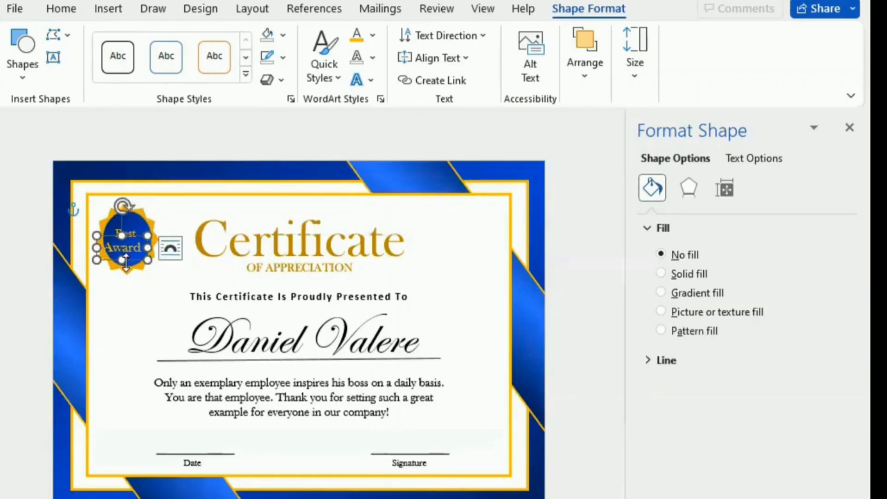
left_click_drag(131, 261, 136, 261)
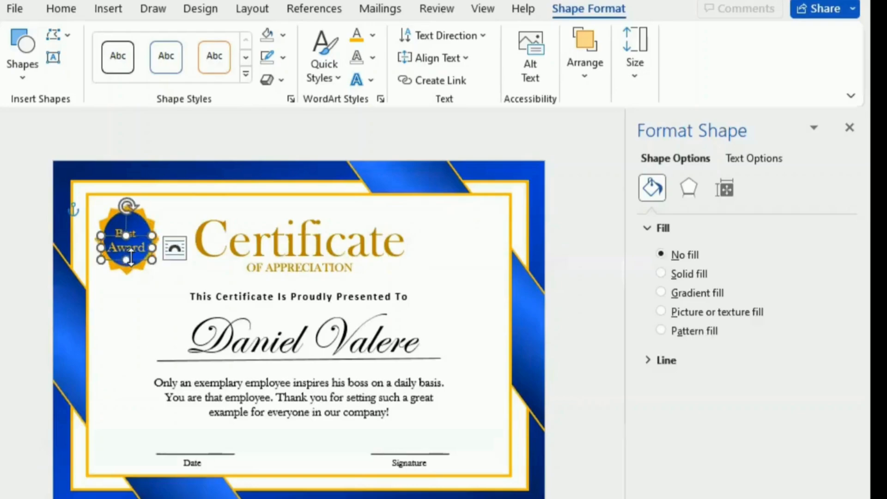
Set the "Best" text to 25 pt and nudge its box so it is centred above "Award"
double_click(121, 228)
key("ctrl+shift+p")
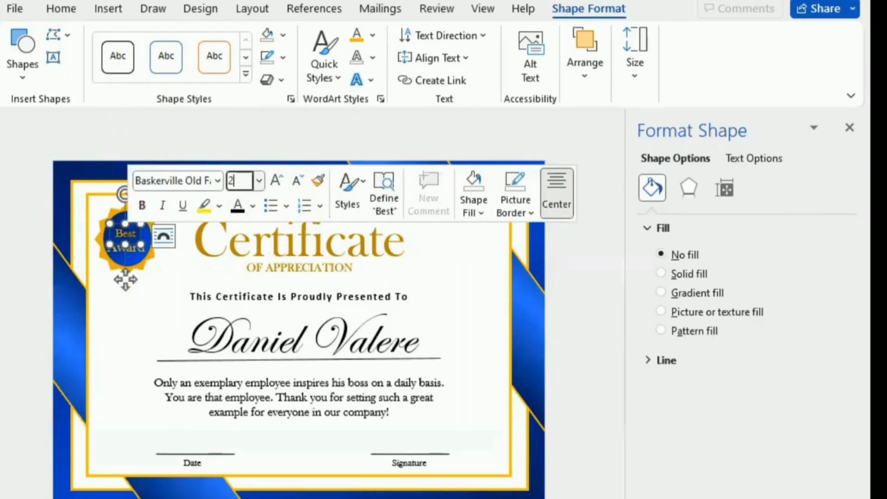
type("25")
key("Return")
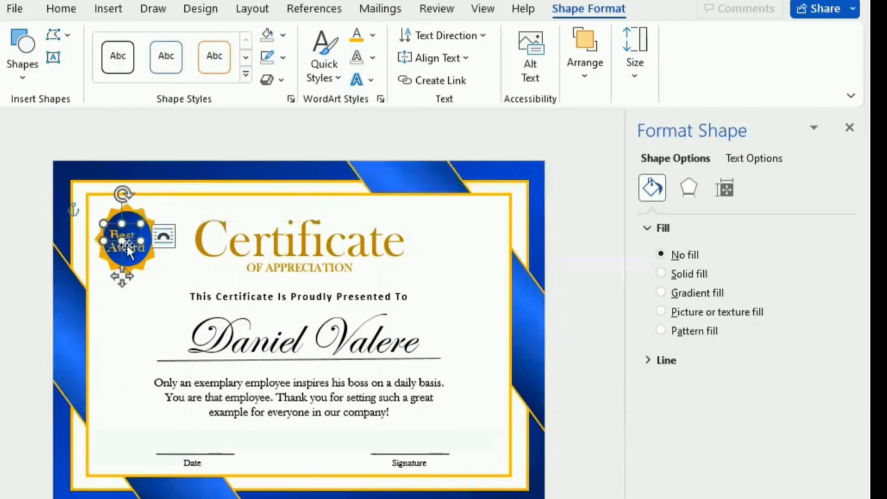
key("Right")
key("Right")
key("Up")
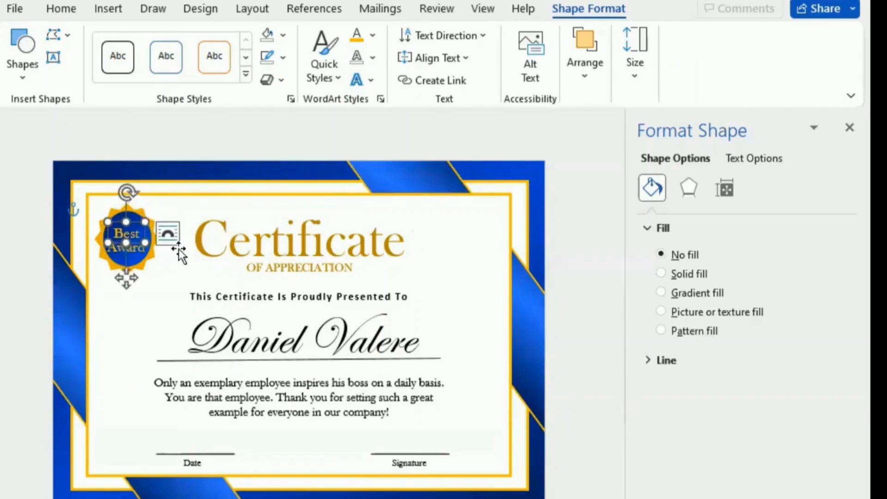
key("Down")
Nudge the "Award" and "Best" text boxes into final alignment in the seal and close the shape formatting settings
left_click(142, 320)
left_click(129, 247)
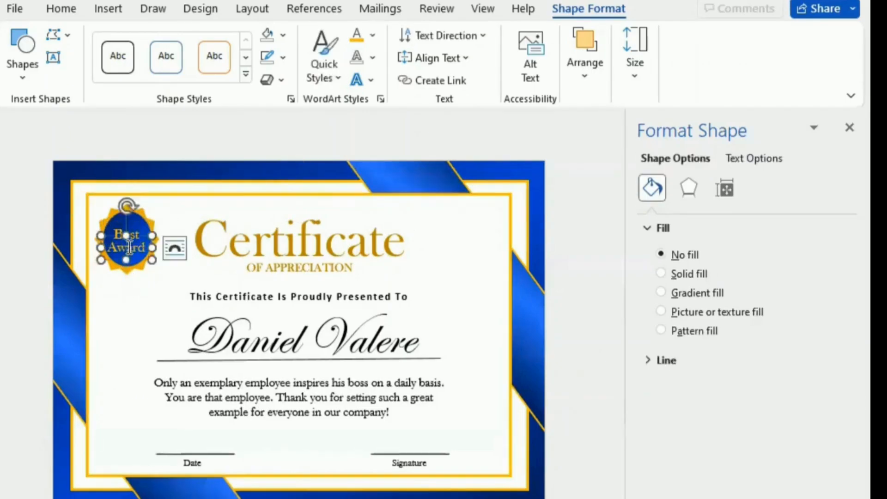
left_click(134, 259)
key("Right")
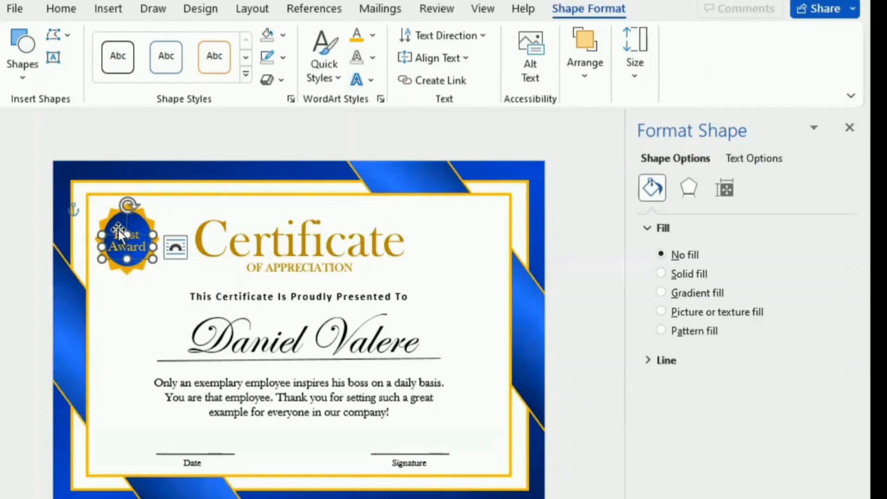
left_click(135, 224)
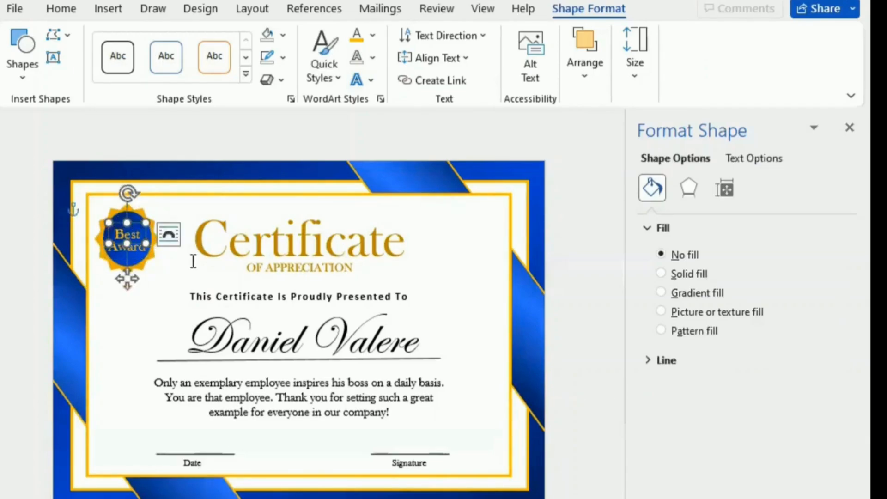
left_click(598, 341)
left_click(845, 127)
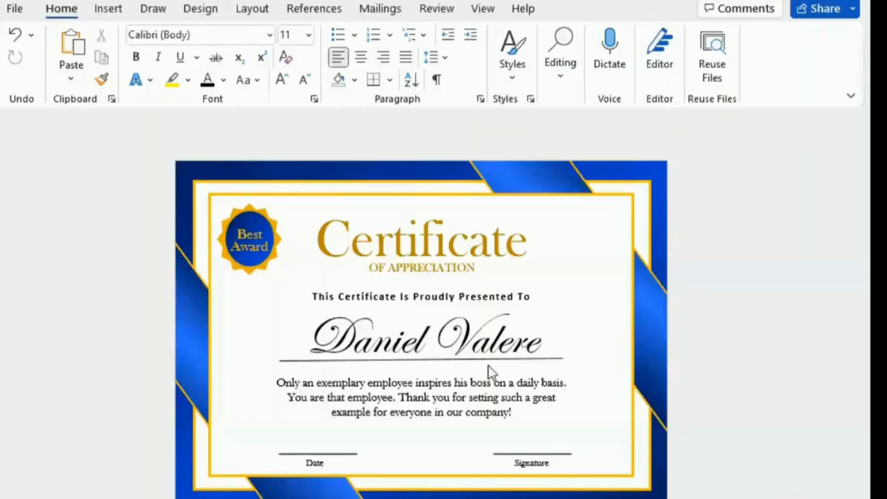
Check the gradient fill settings of the certificate's blue background
left_click(326, 166)
left_click(577, 10)
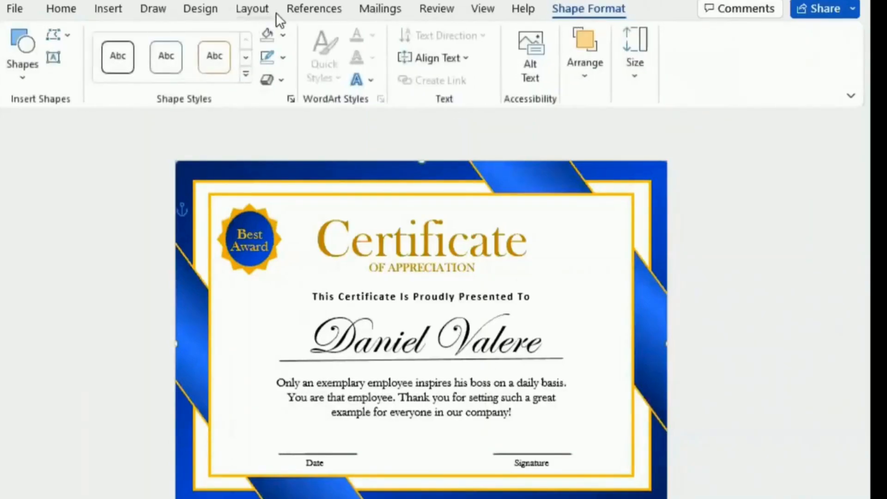
left_click(279, 36)
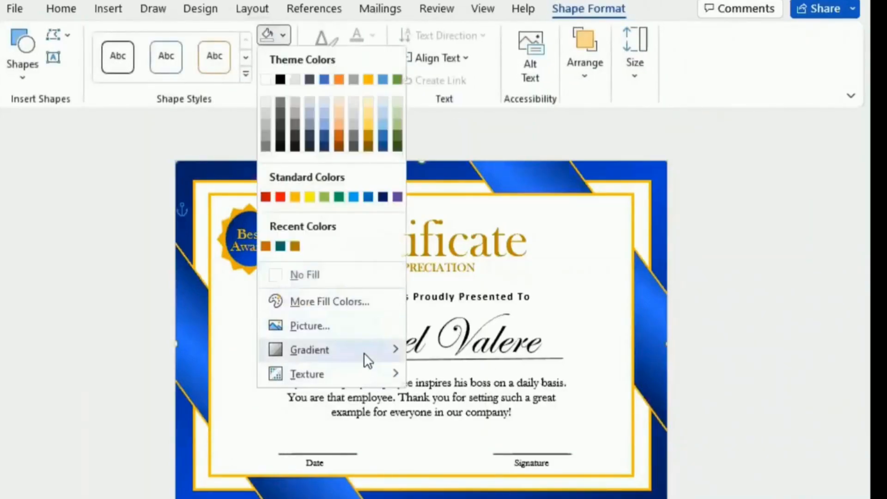
mouse_move(364, 353)
left_click(843, 125)
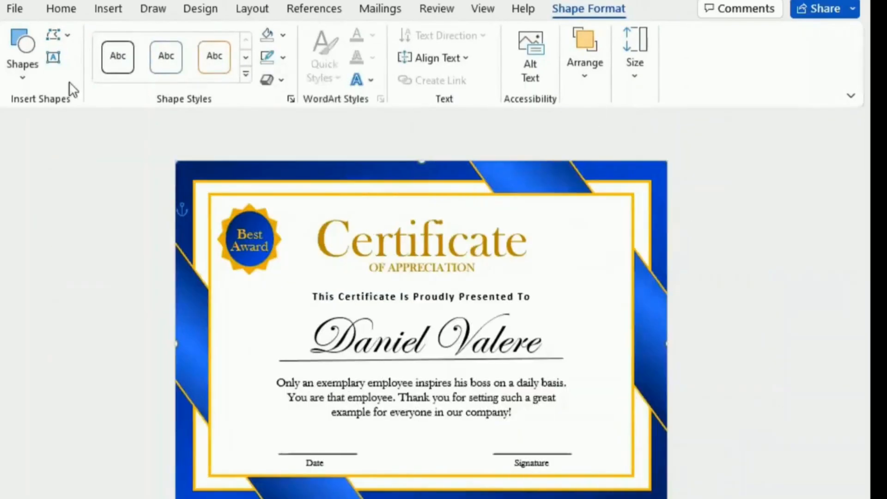
Draw a chevron below the seal and turn it into two tilted, upward-pointing ribbon tails
left_click(22, 53)
scroll(99, 261, "down", 2)
scroll(100, 261, "up", 2)
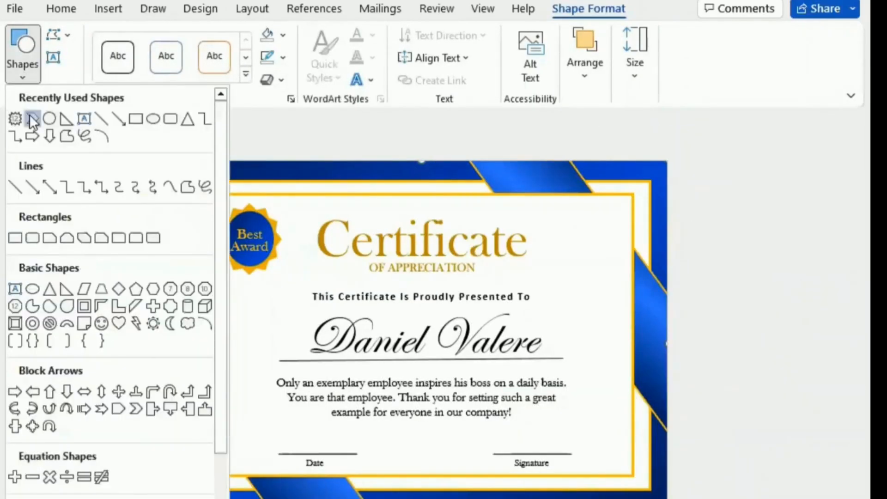
left_click(32, 118)
mouse_move(238, 270)
left_mouse_down()
mouse_move(257, 302)
mouse_move(296, 301)
left_mouse_up()
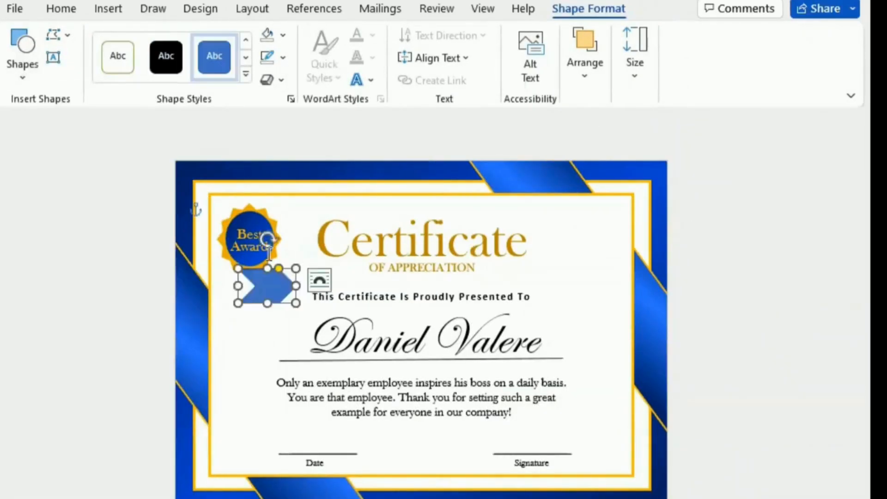
mouse_move(267, 253)
left_mouse_down()
mouse_move(224, 283)
mouse_move(261, 285)
mouse_move(203, 275)
mouse_move(269, 282)
mouse_move(223, 288)
mouse_move(224, 295)
left_mouse_up()
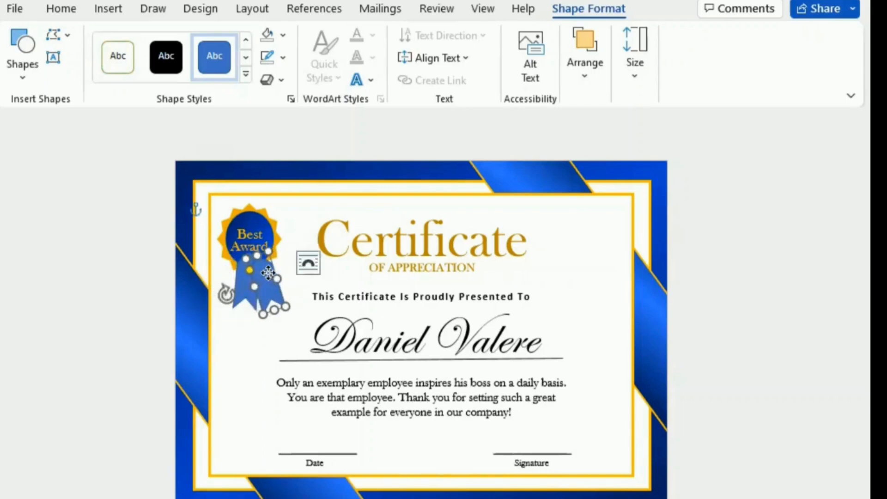
Adjust the position and rotation of the second ribbon tail so the pair fans out below the seal
left_click_drag(270, 274, 265, 266)
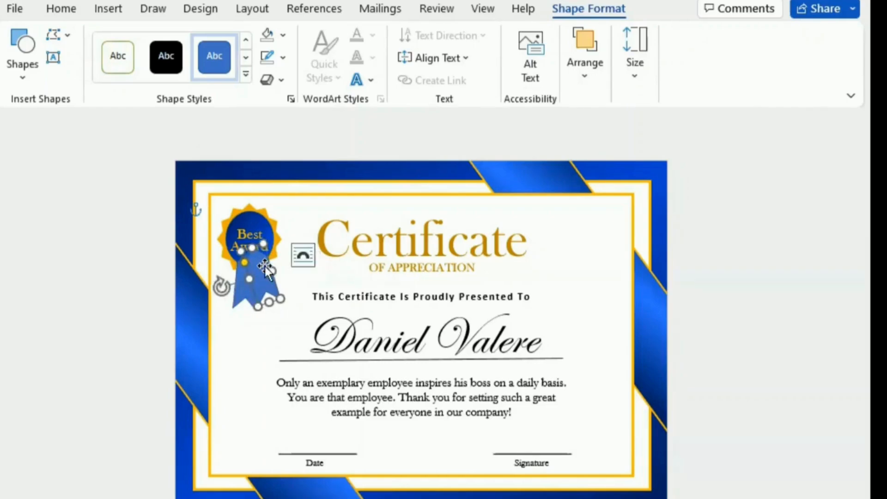
mouse_move(221, 287)
left_mouse_down()
mouse_move(200, 261)
mouse_move(225, 290)
left_mouse_up()
key("Left")
key("Left")
Remove the outline of both ribbon tails and fill them with the dark blue linear gradient
left_click(253, 284)
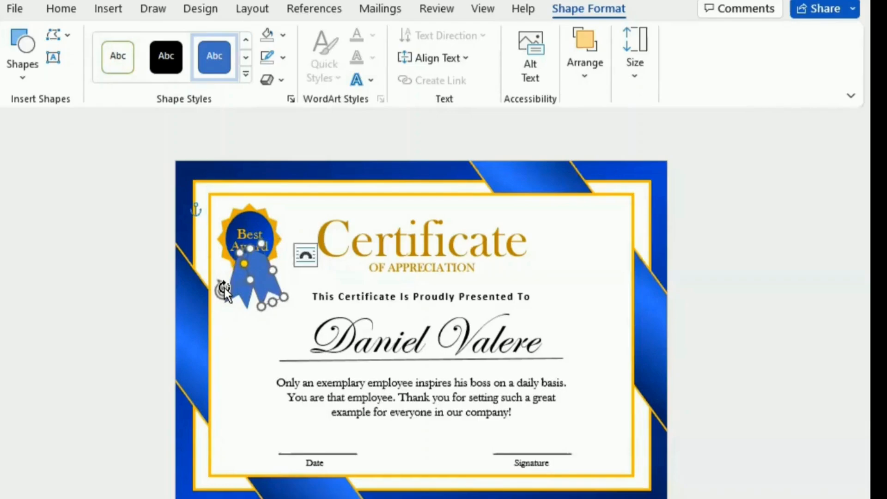
left_click(236, 282, "shift")
left_click(281, 57)
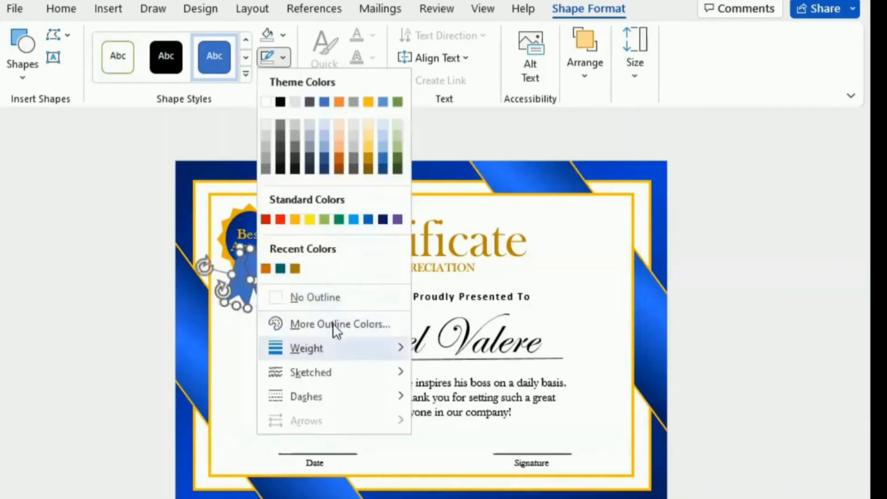
left_click(270, 294)
left_click(272, 34)
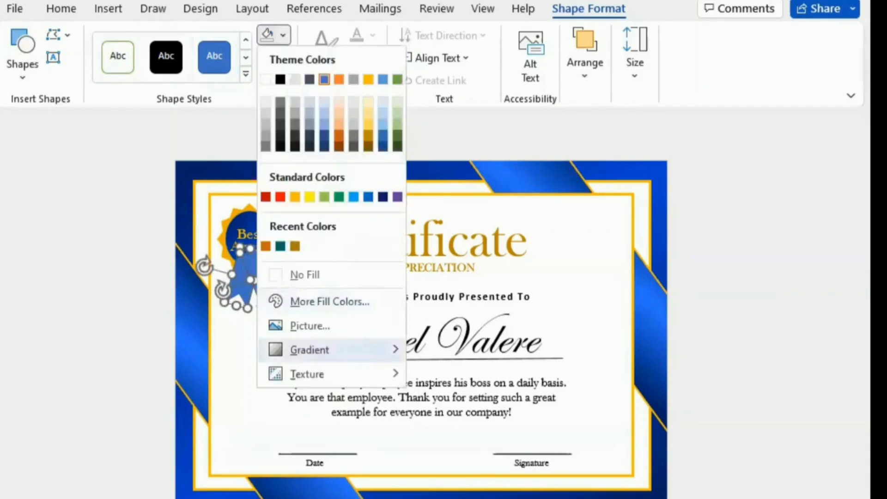
mouse_move(353, 348)
left_click(458, 485)
left_click(660, 266)
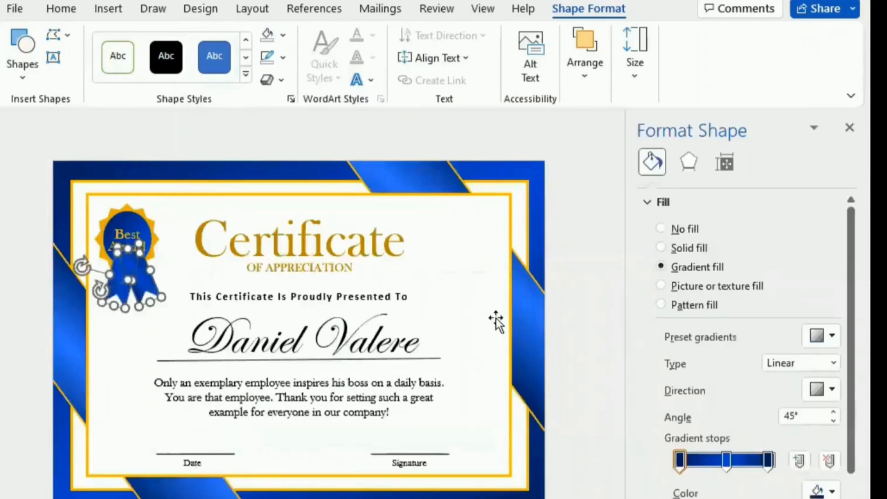
Send both ribbon tails behind the star seal and close the shape formatting settings
left_click(585, 65)
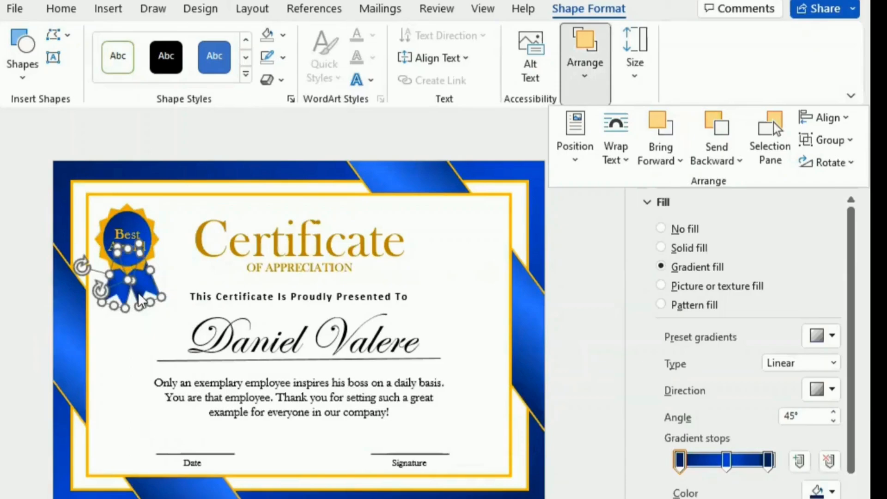
left_click(598, 249)
left_click(844, 123)
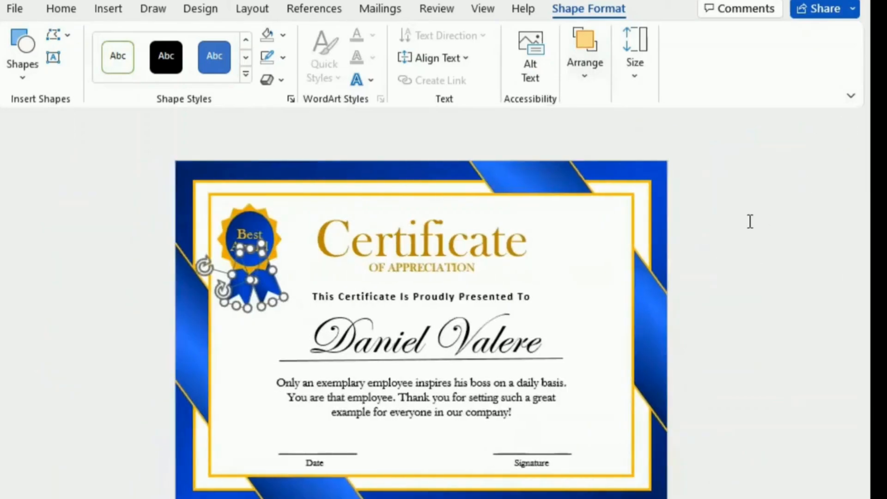
Nudge both ribbon tails slightly up and to the left to centre them under the seal
key("Left")
key("Left")
key("Up")
key("Up")
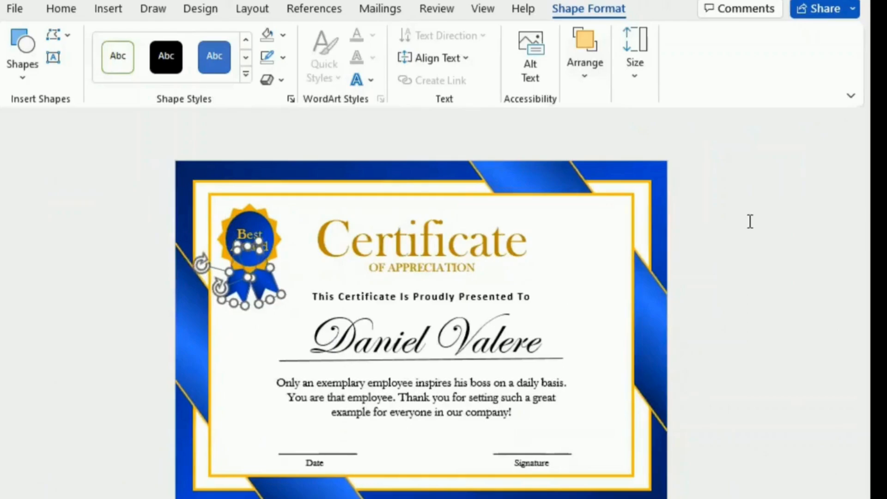
key("Left")
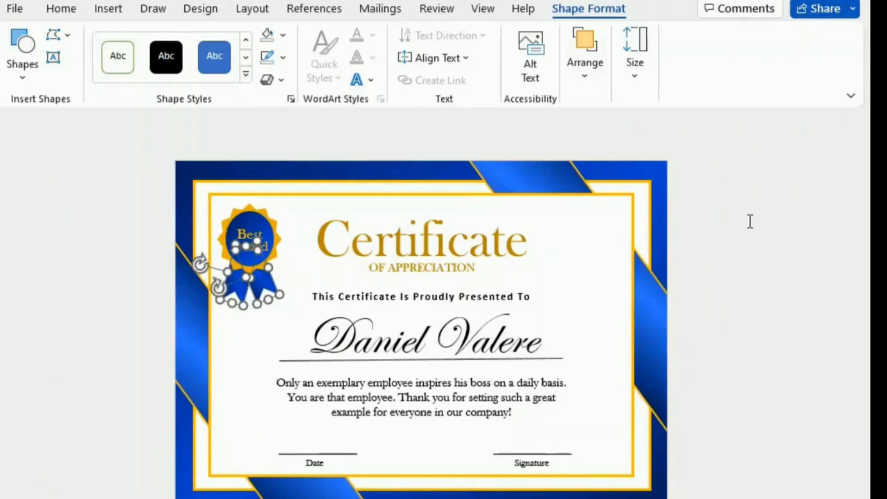
left_click(737, 366)
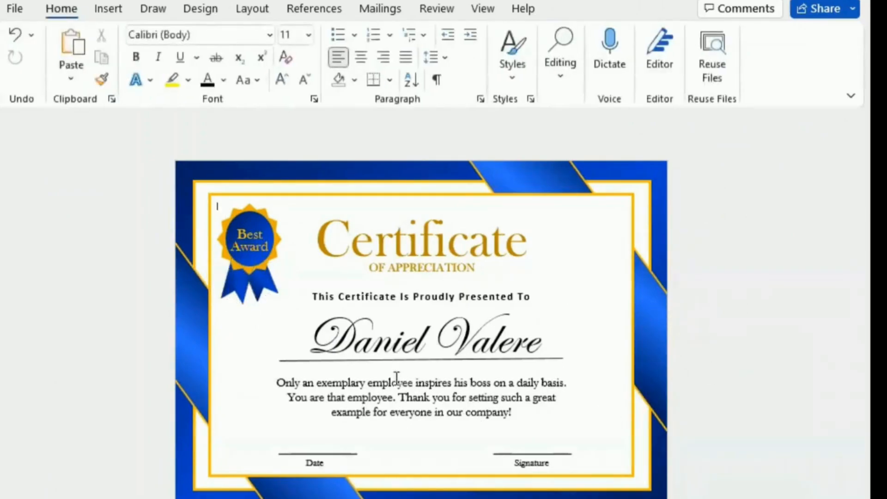
left_click(235, 286)
left_click(641, 407)
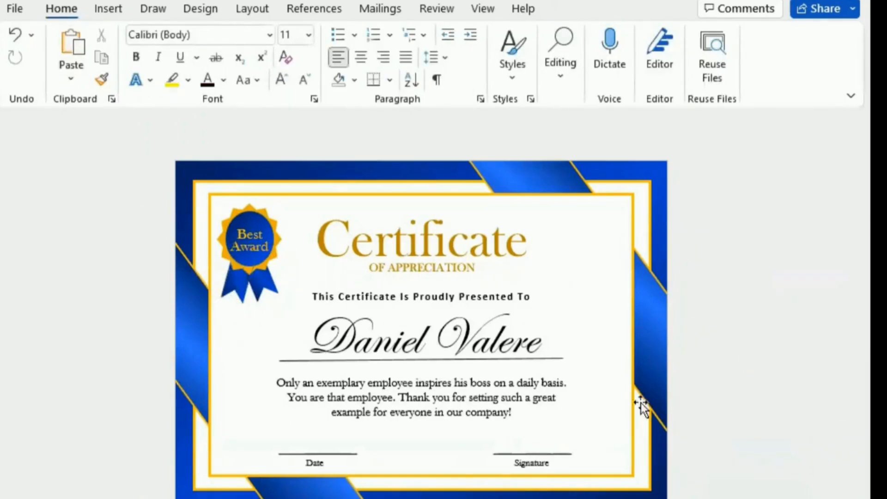
left_click(262, 292)
left_click(709, 333)
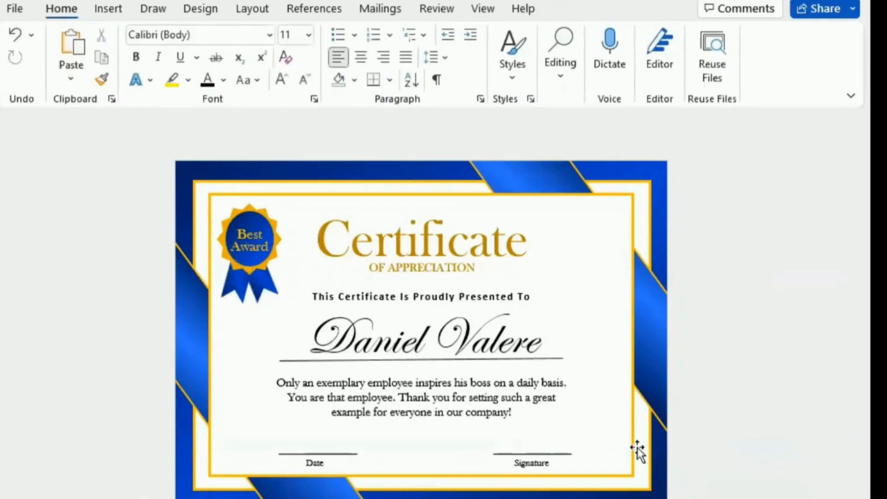